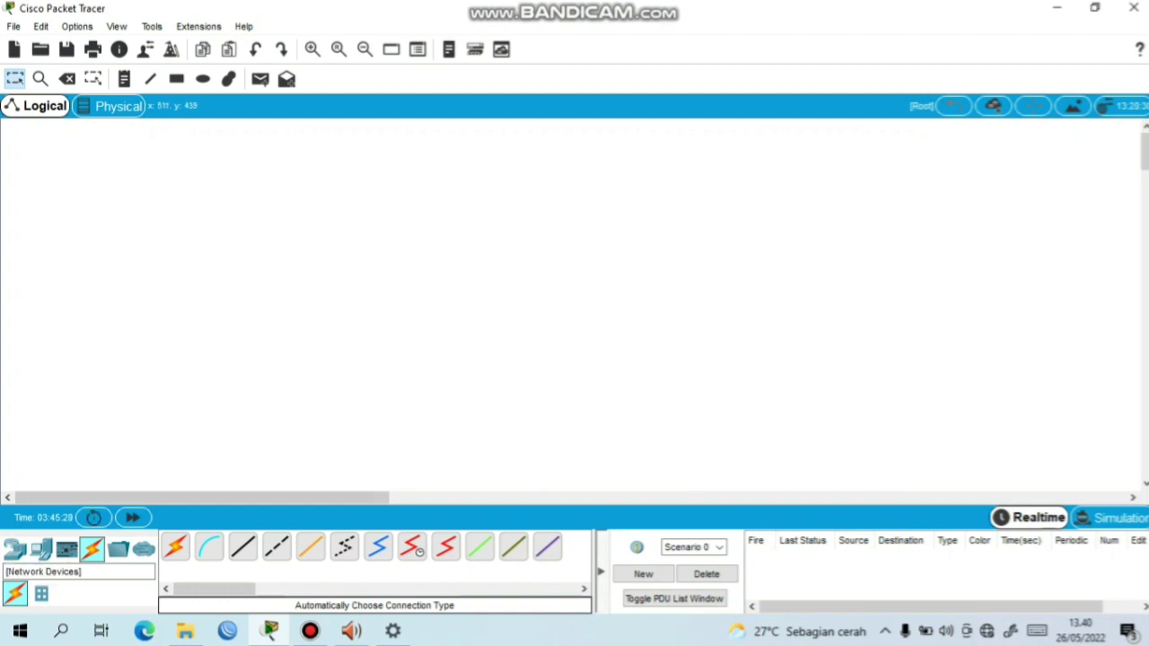
Place an 1841 router on the workspace with a Server-PT above it
click(14, 549)
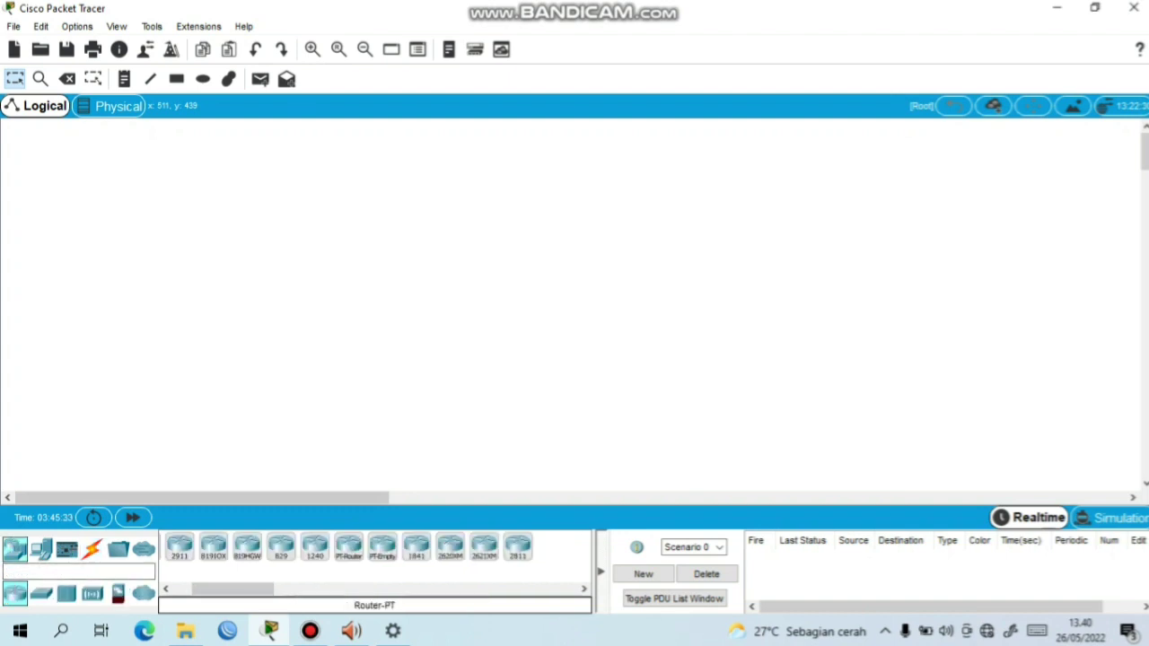
click(415, 546)
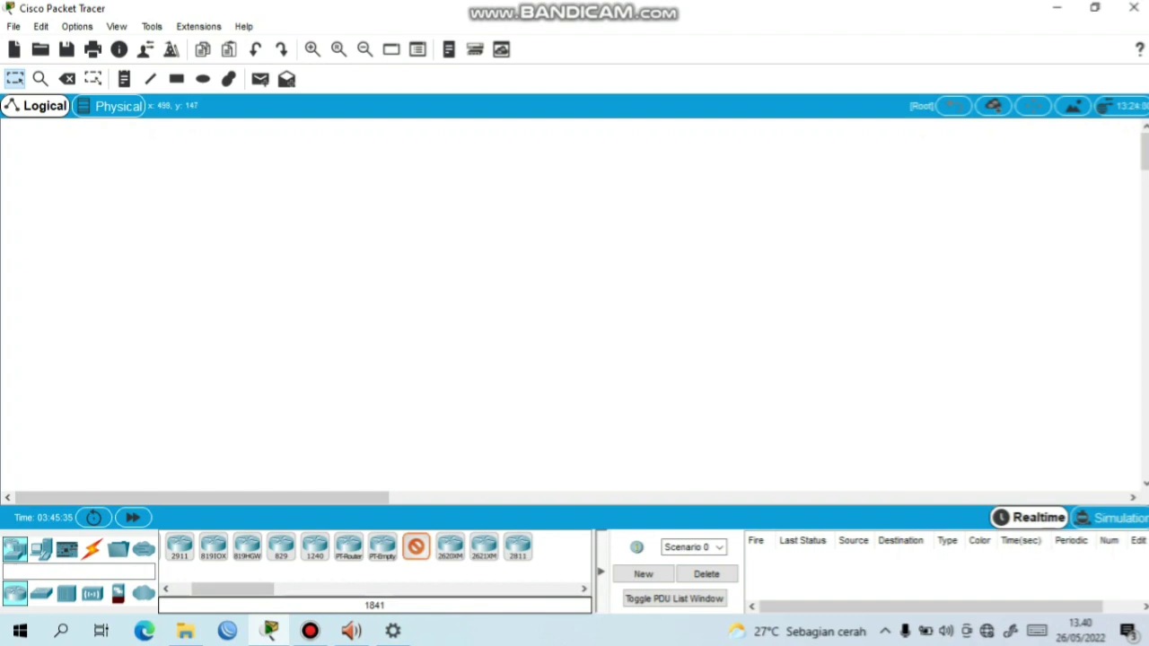
click(420, 253)
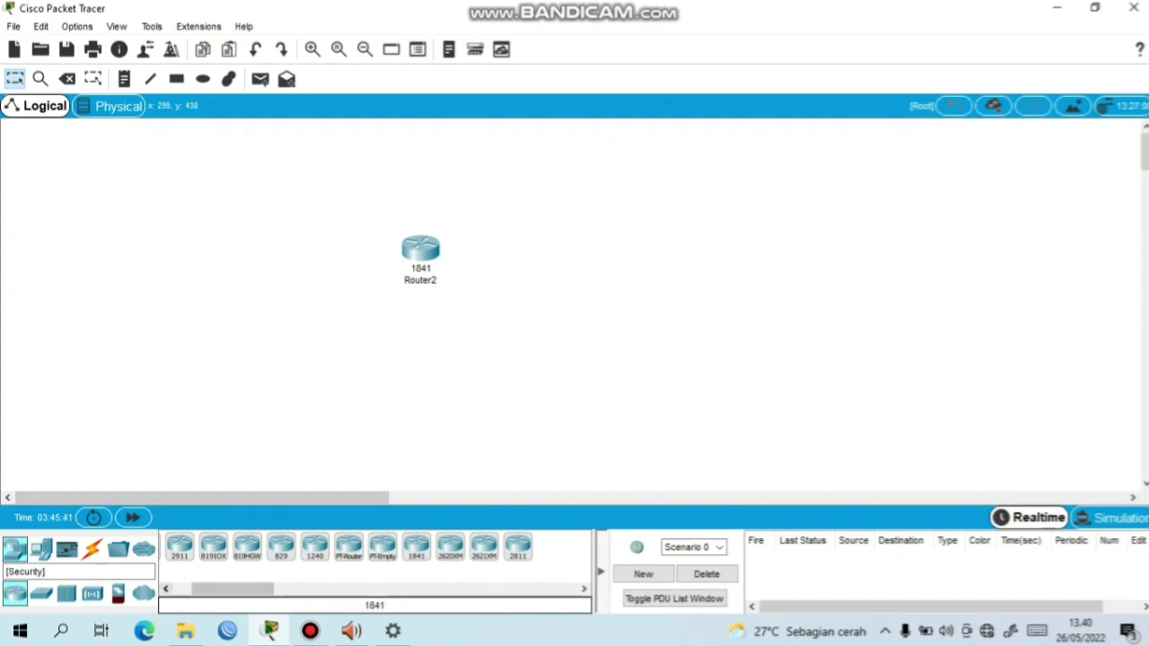
click(40, 548)
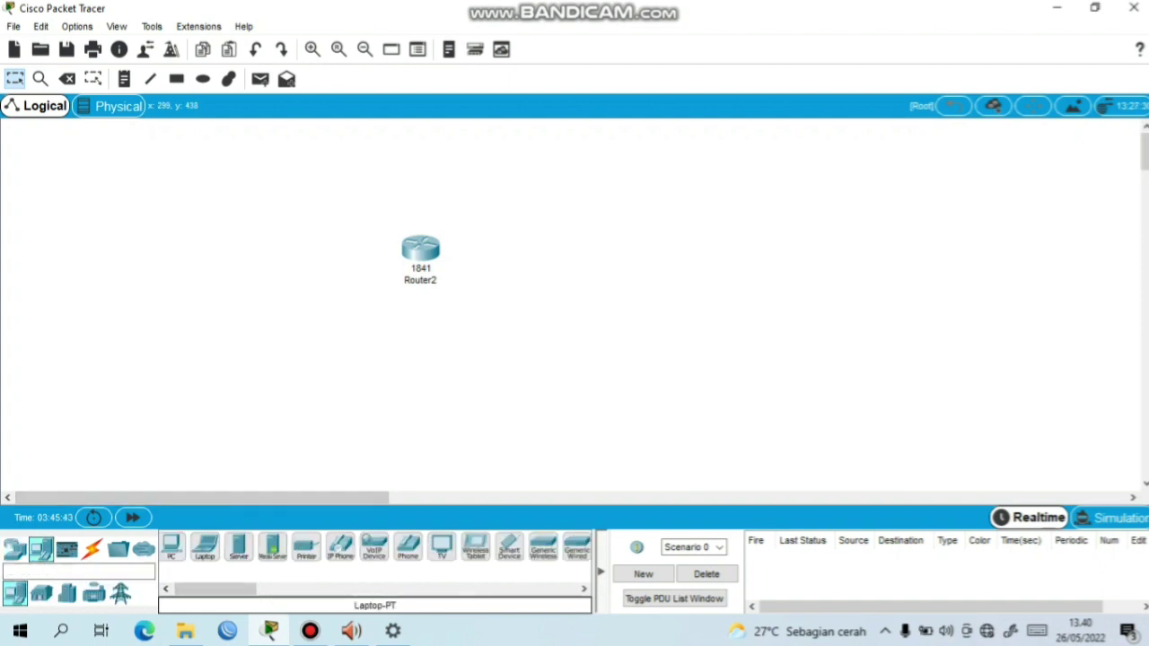
click(239, 548)
click(478, 182)
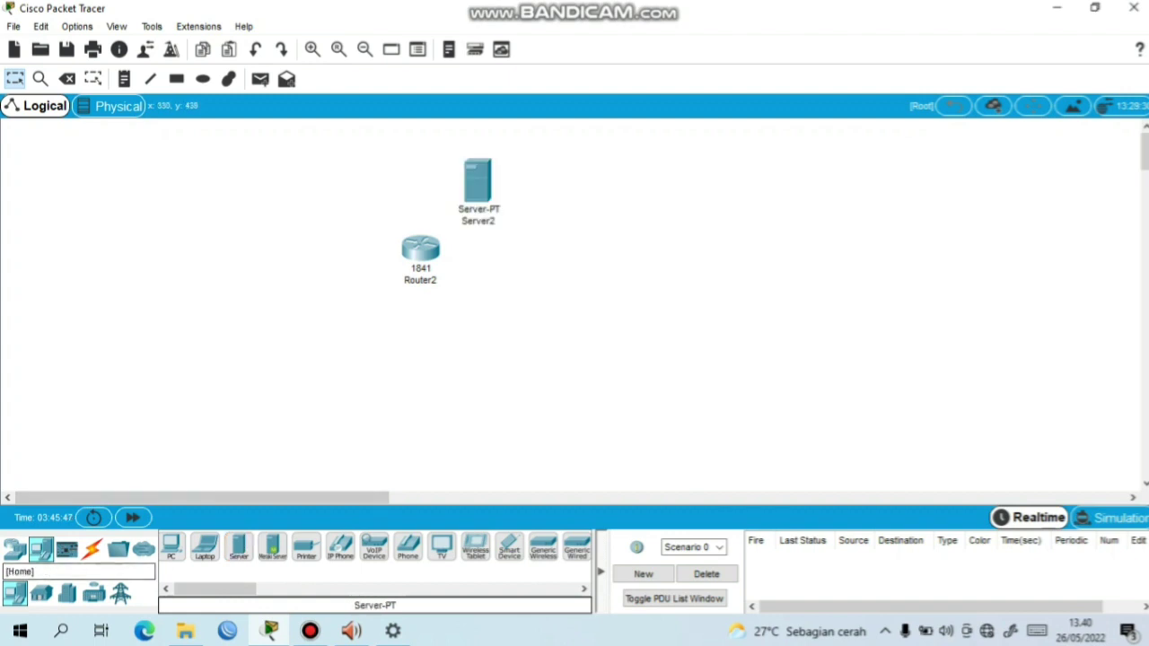
Add a 2960-24TT switch below the router
click(15, 547)
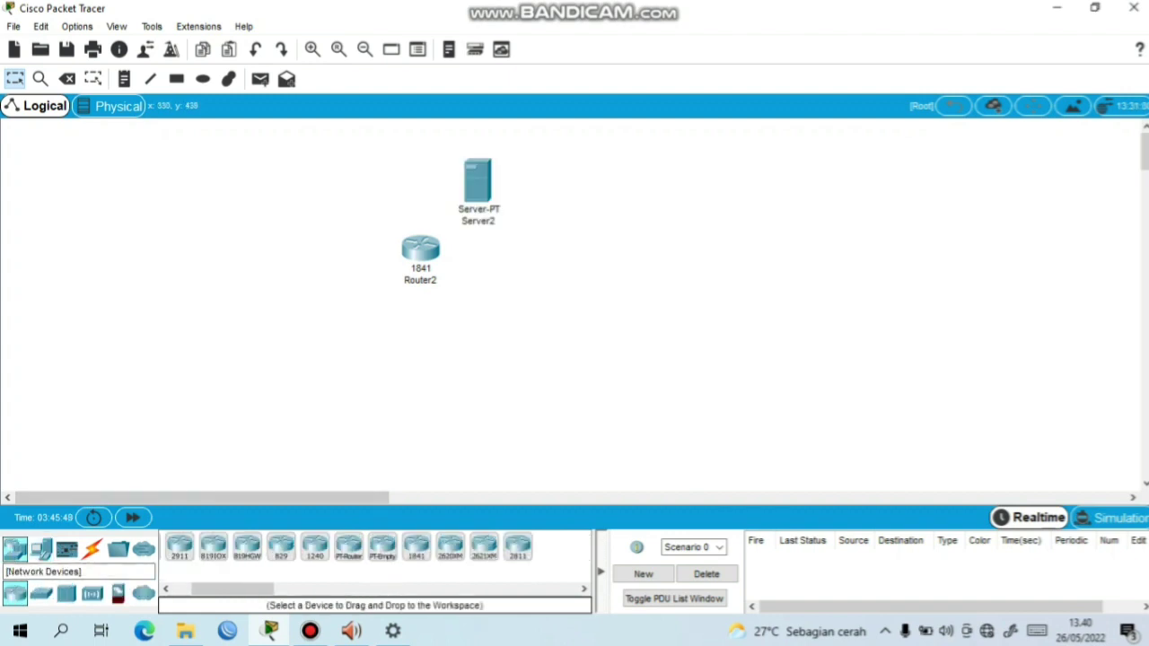
click(41, 593)
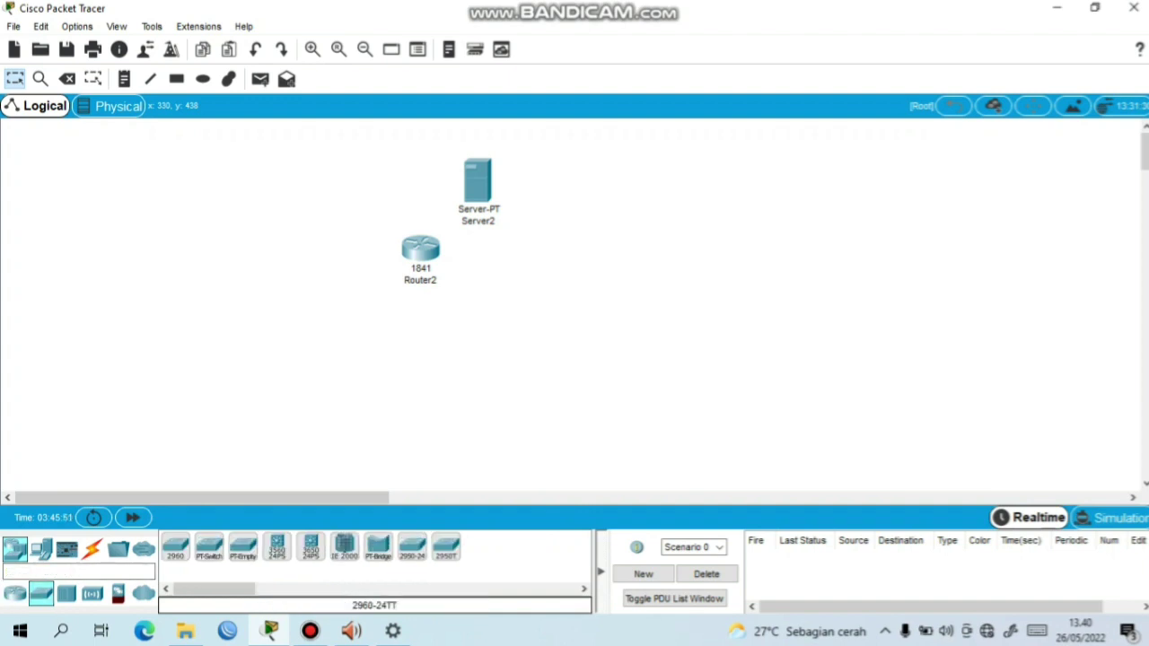
click(175, 546)
click(396, 339)
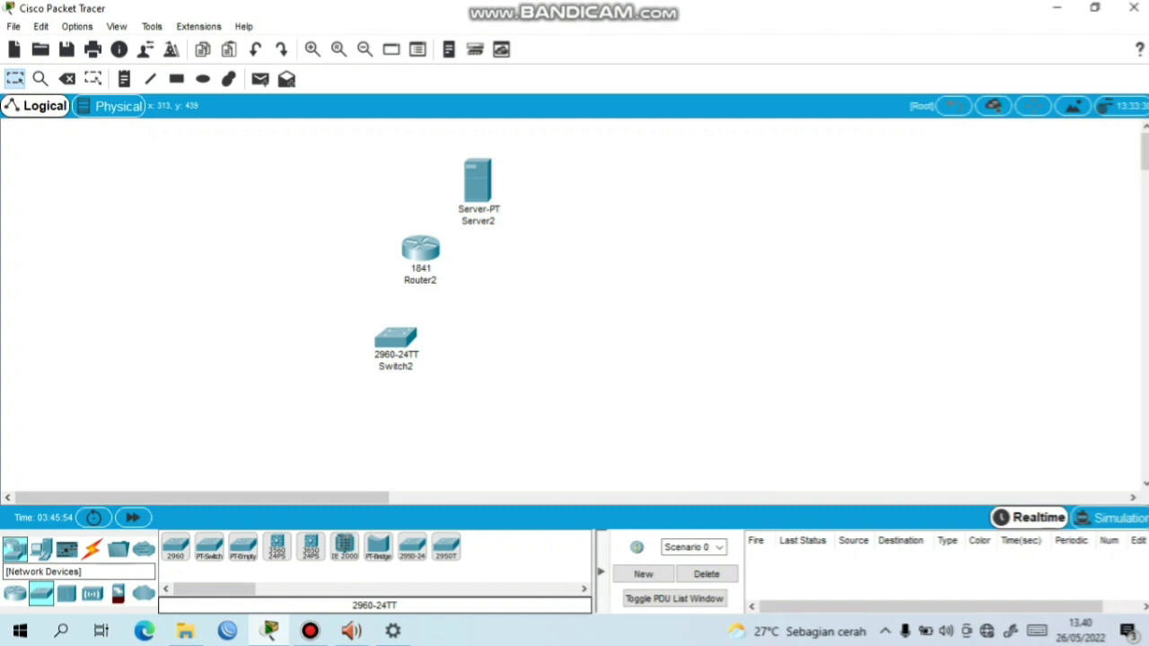
Add three generic PC-PTs (PC6, PC7, PC8) in a row below the switch
click(14, 547)
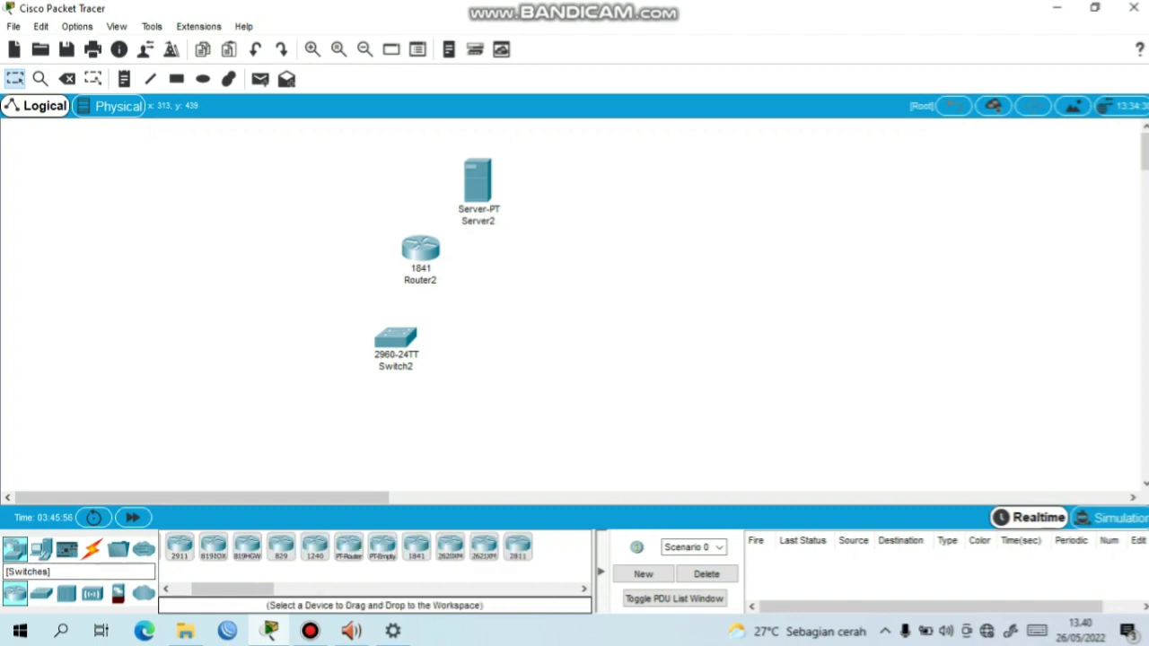
click(42, 547)
click(172, 545)
click(321, 446)
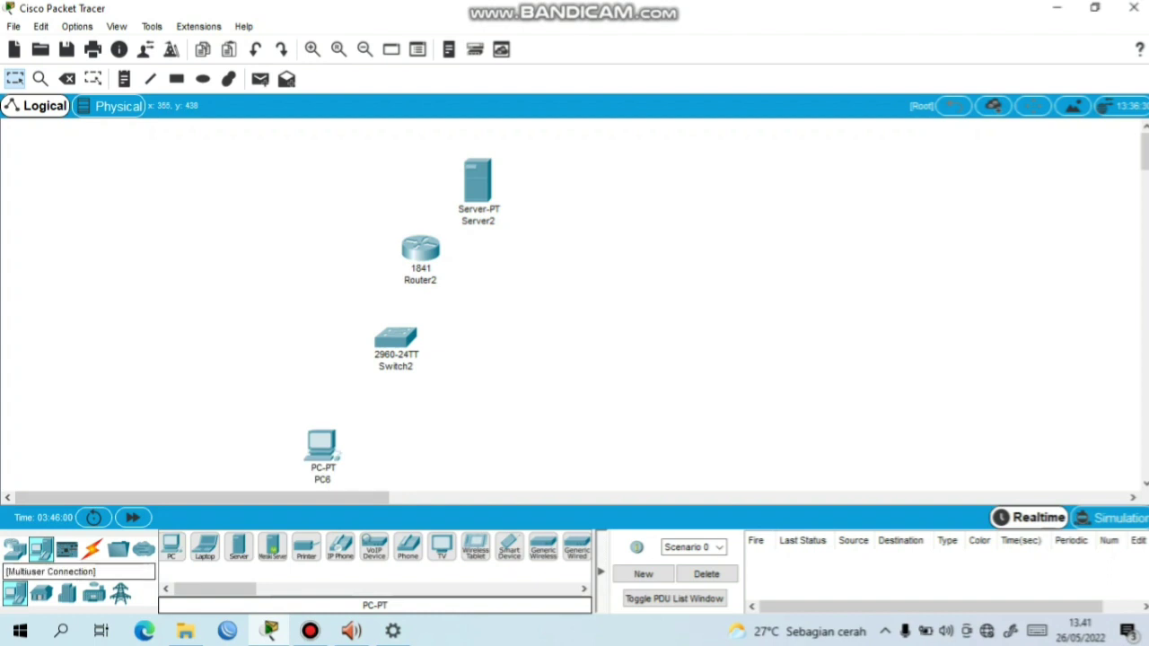
click(362, 443)
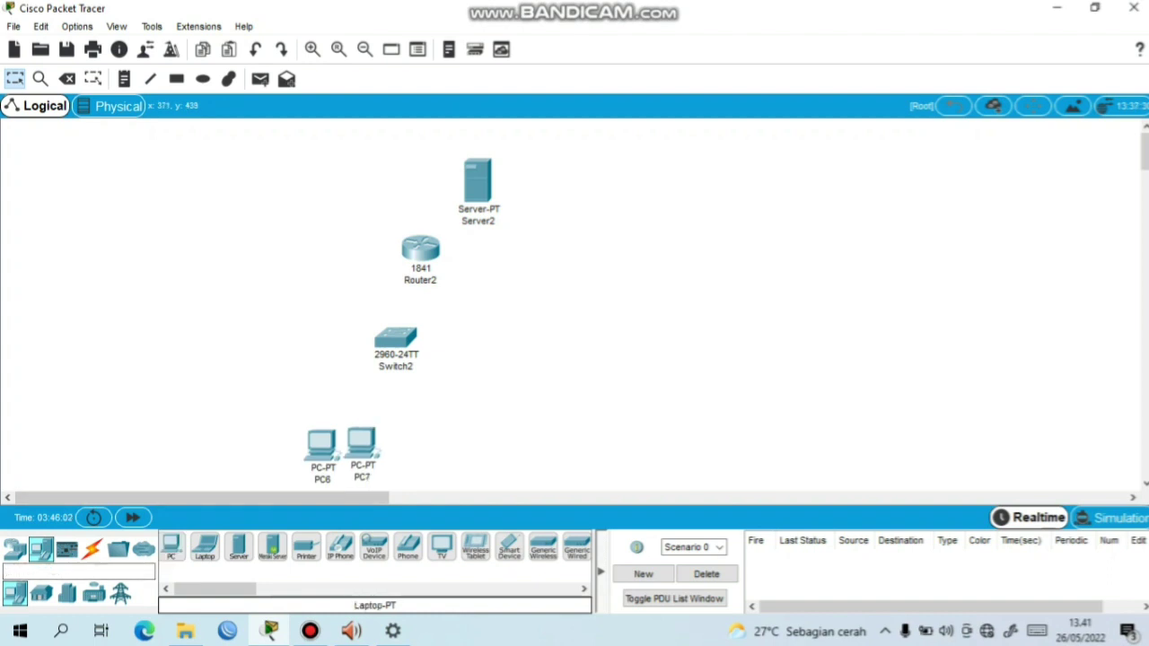
click(404, 444)
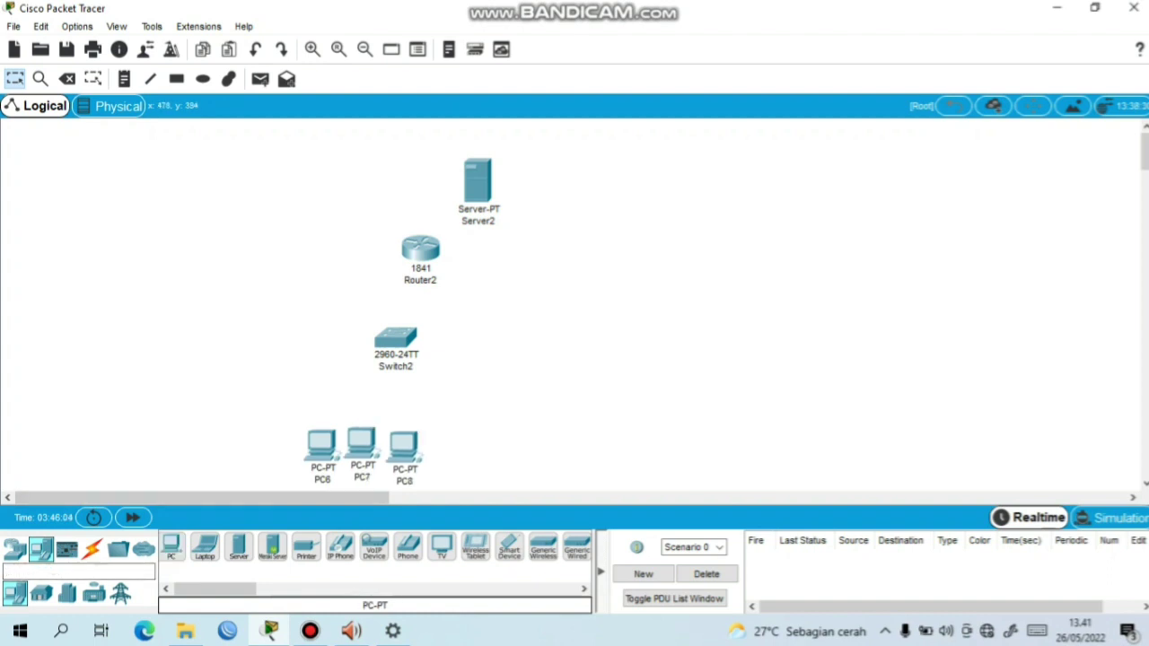
mouse_move(403, 454)
Cable Router2 to Server2 and to Switch2 using automatic connection type
click(91, 548)
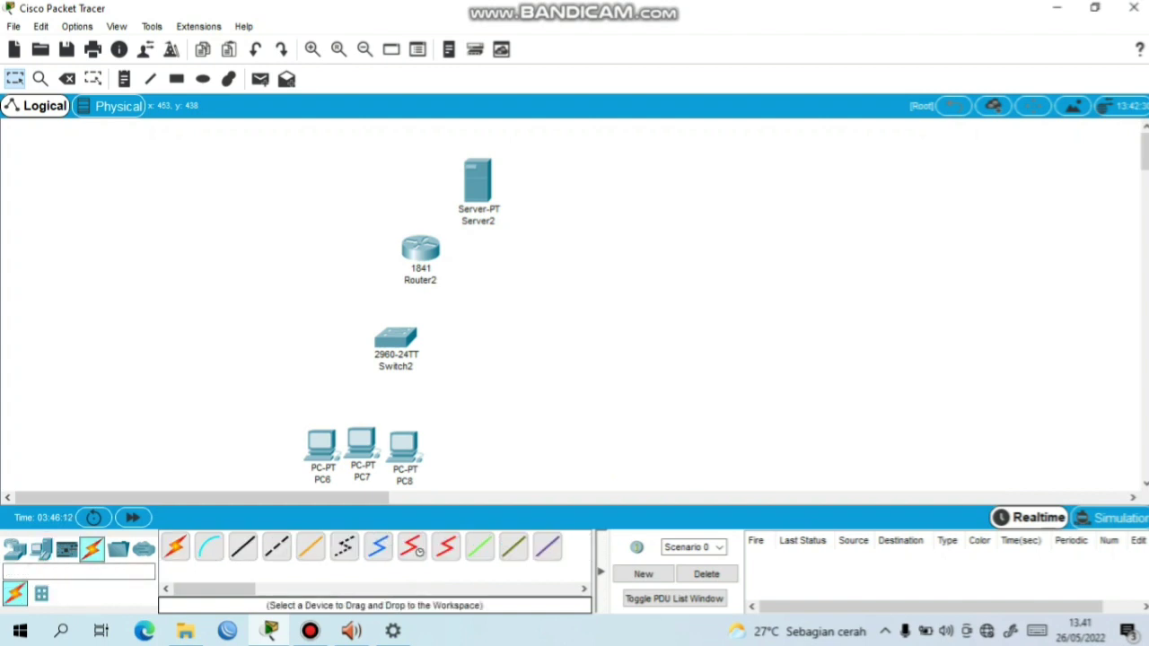
click(175, 546)
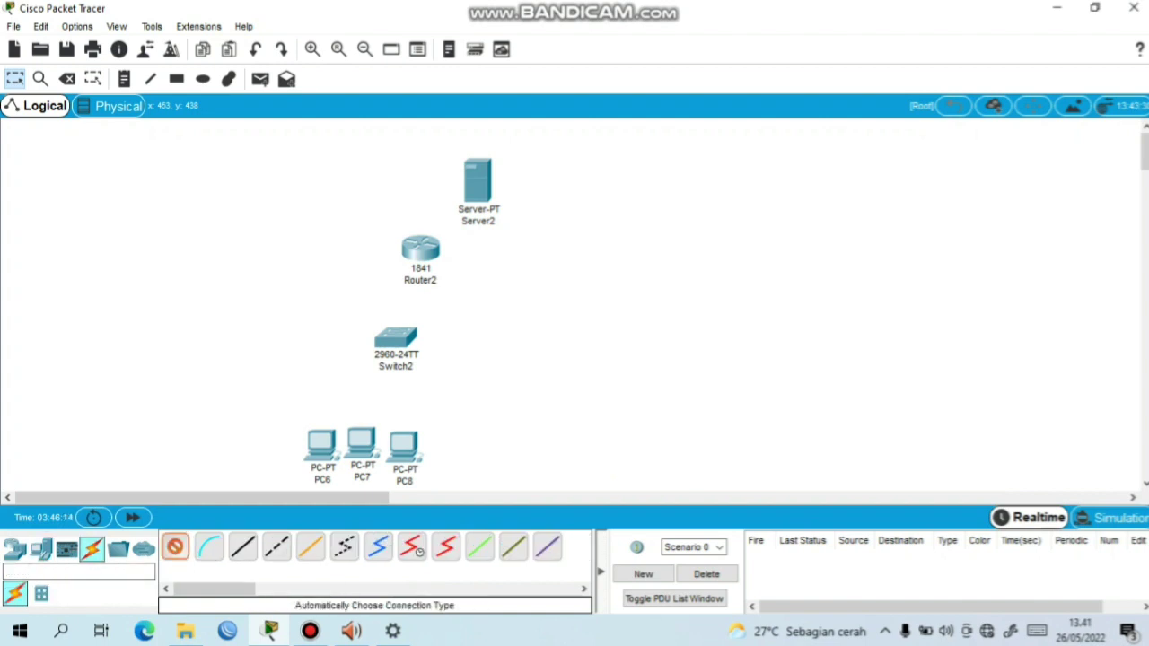
click(420, 248)
click(476, 179)
click(175, 547)
click(420, 249)
click(396, 339)
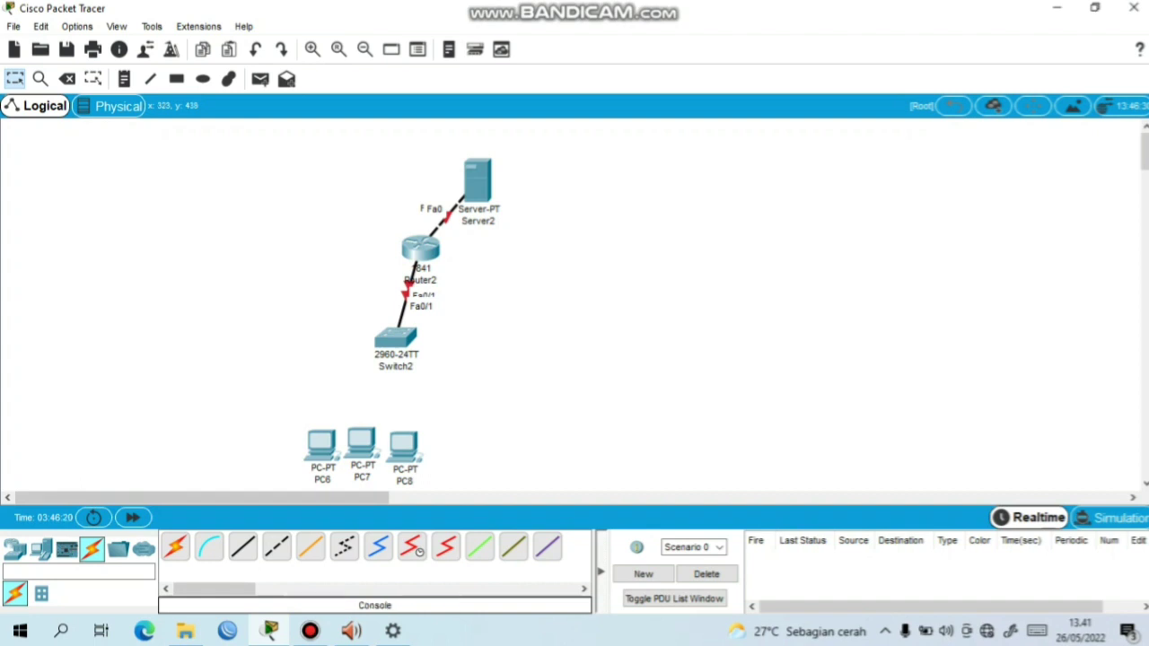
Connect Switch2 to PC6, PC7 and PC8 with automatic cabling
click(175, 546)
click(396, 338)
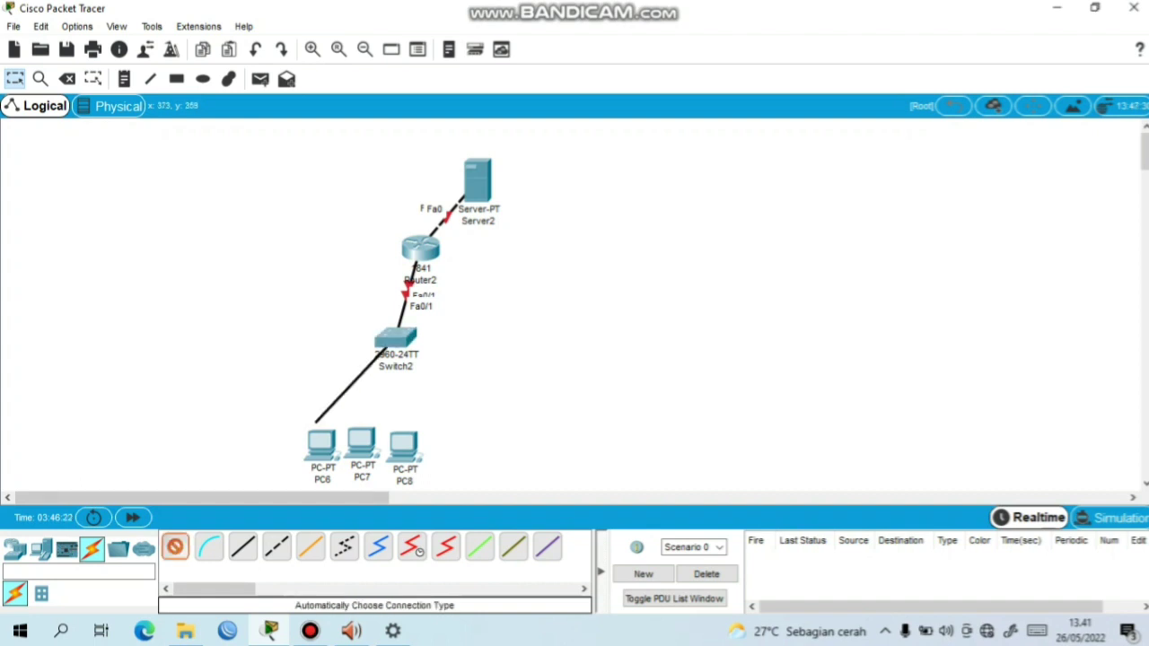
click(321, 433)
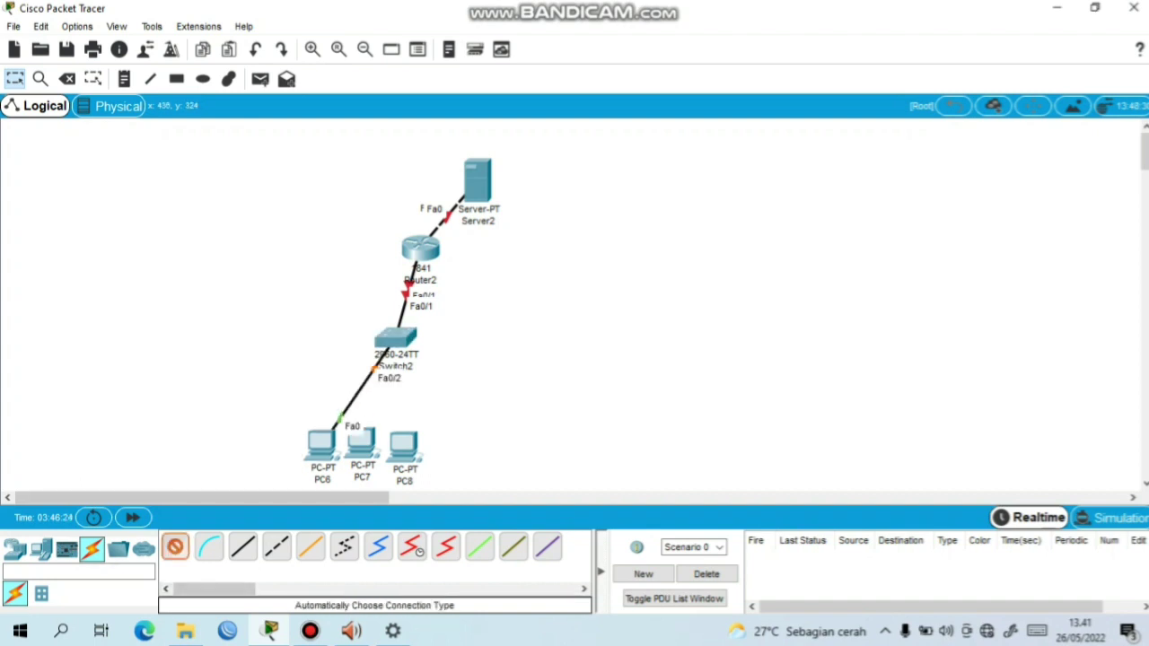
click(396, 341)
click(361, 440)
click(175, 547)
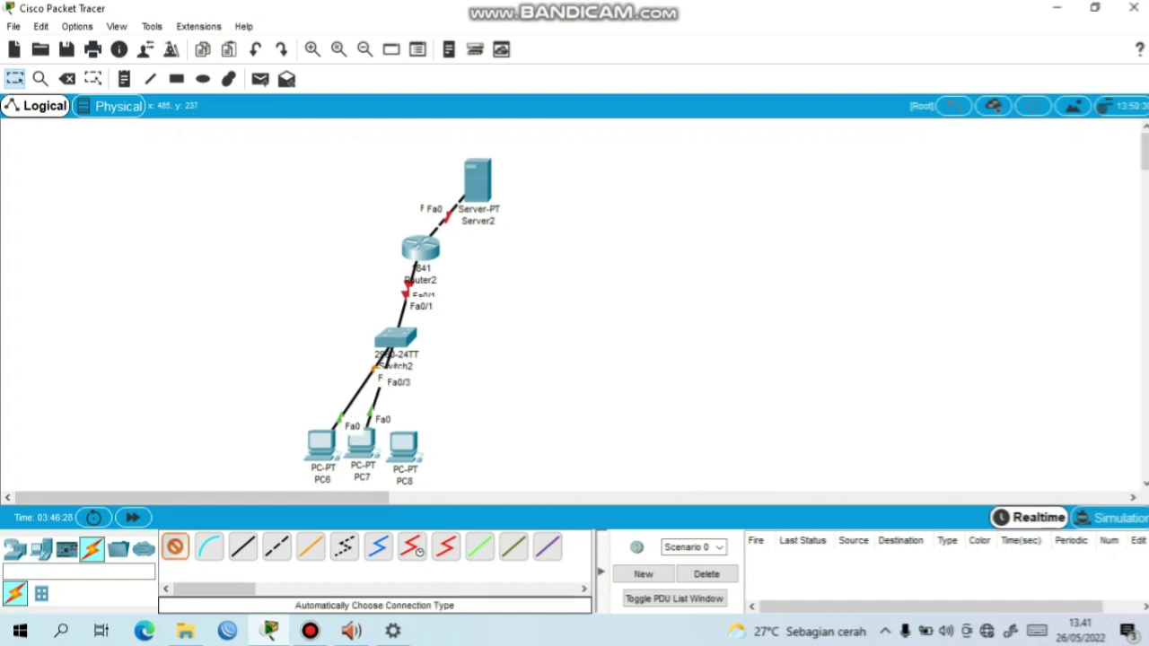
click(395, 341)
click(403, 444)
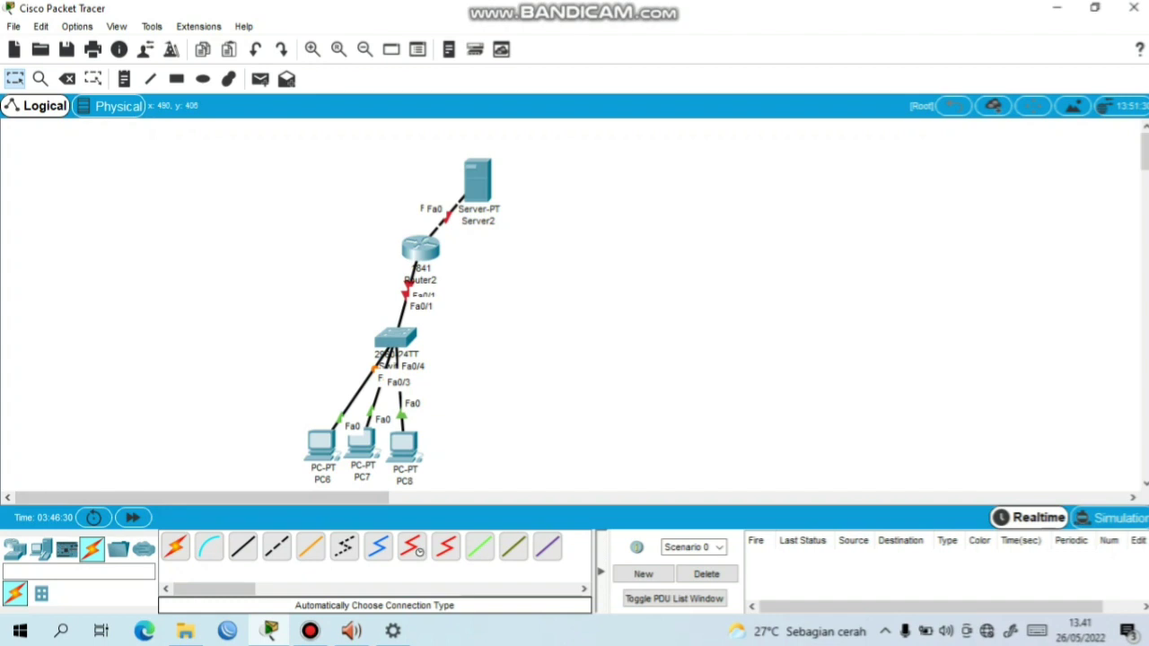
Spread out the layout by moving PC6, PC7 and Server2
drag(320, 442, 289, 431)
drag(360, 440, 410, 437)
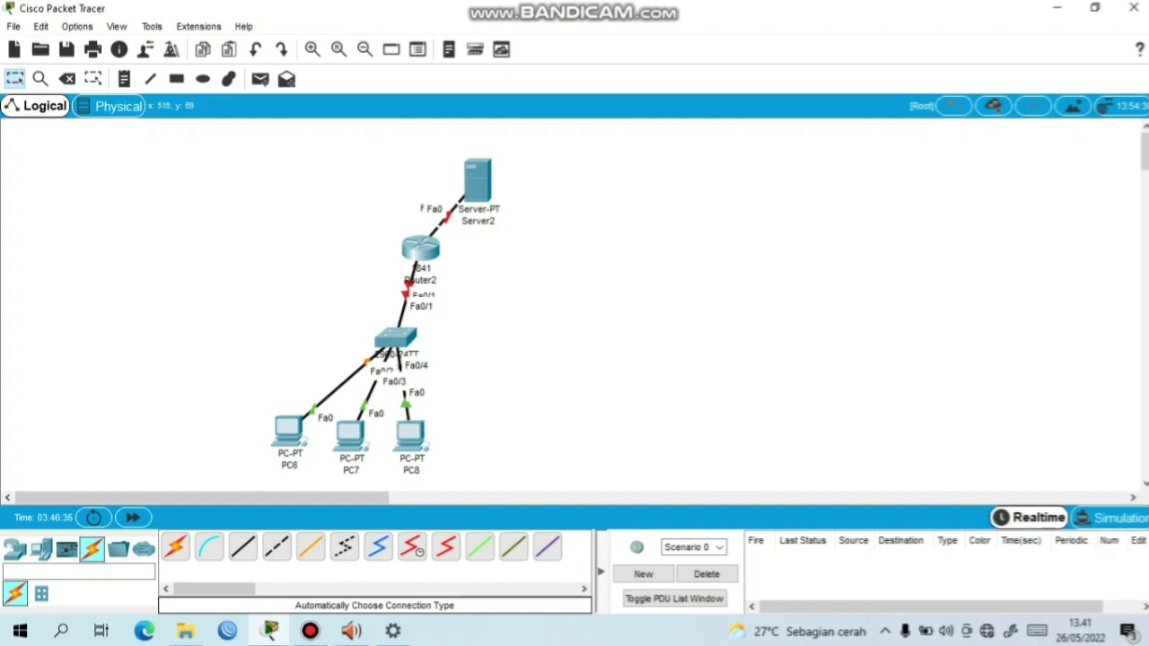
drag(478, 175, 519, 166)
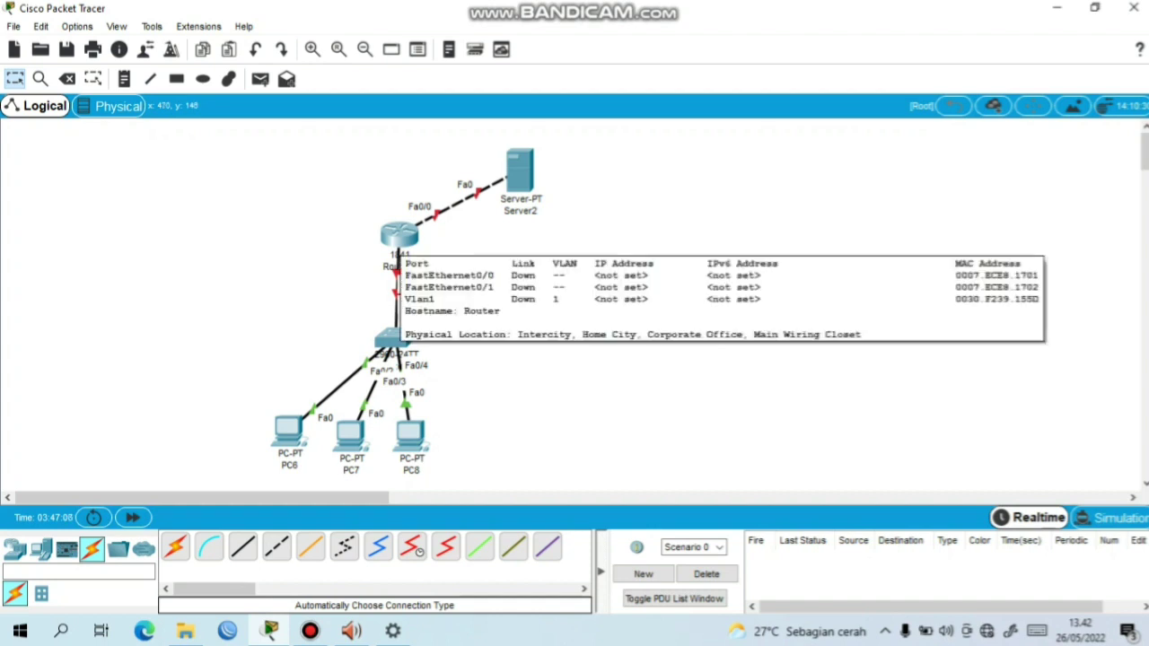
Open Router2's CLI and answer 'n' to decline the initial configuration dialog
click(398, 237)
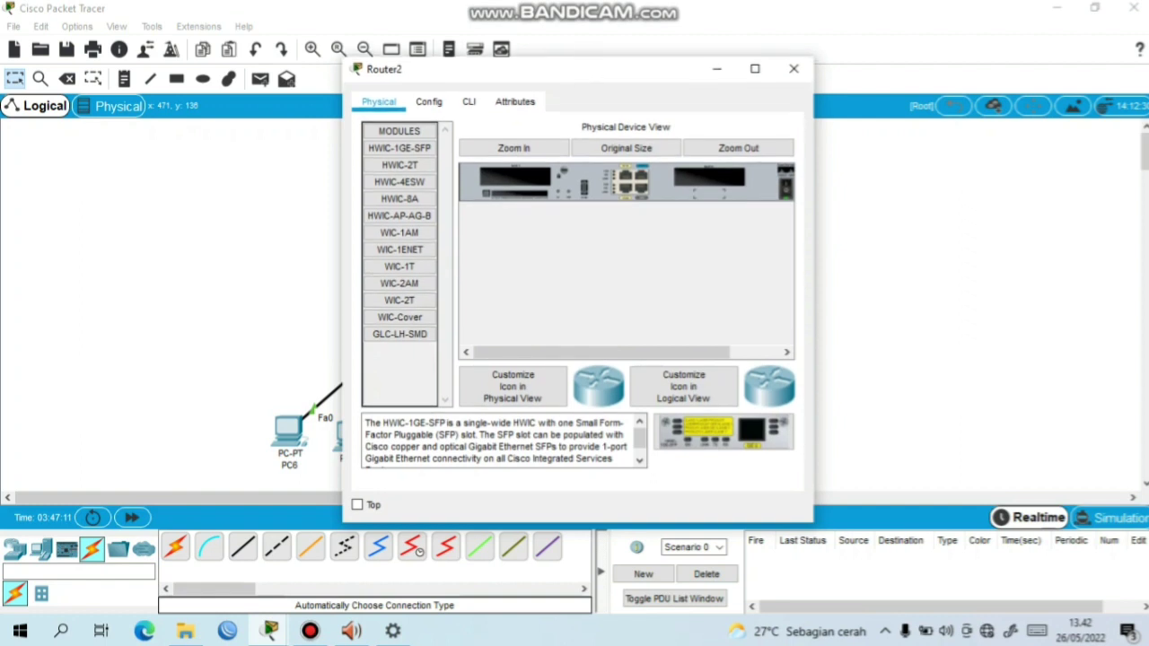
click(468, 102)
drag(517, 75, 718, 42)
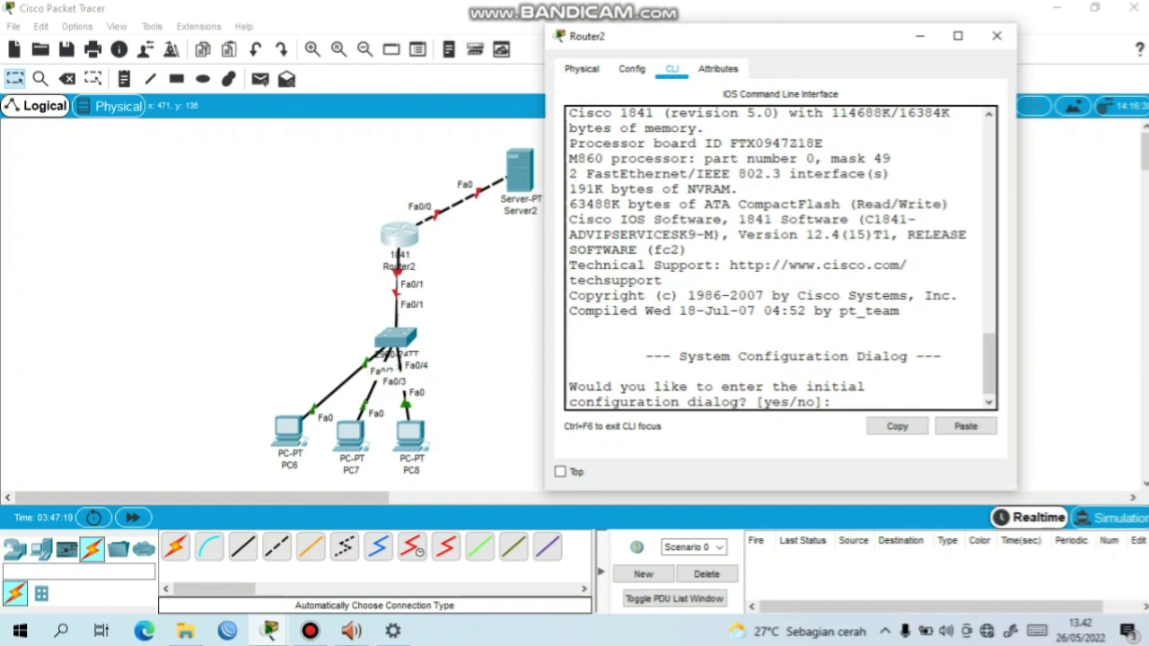
text(n)
key(Return)
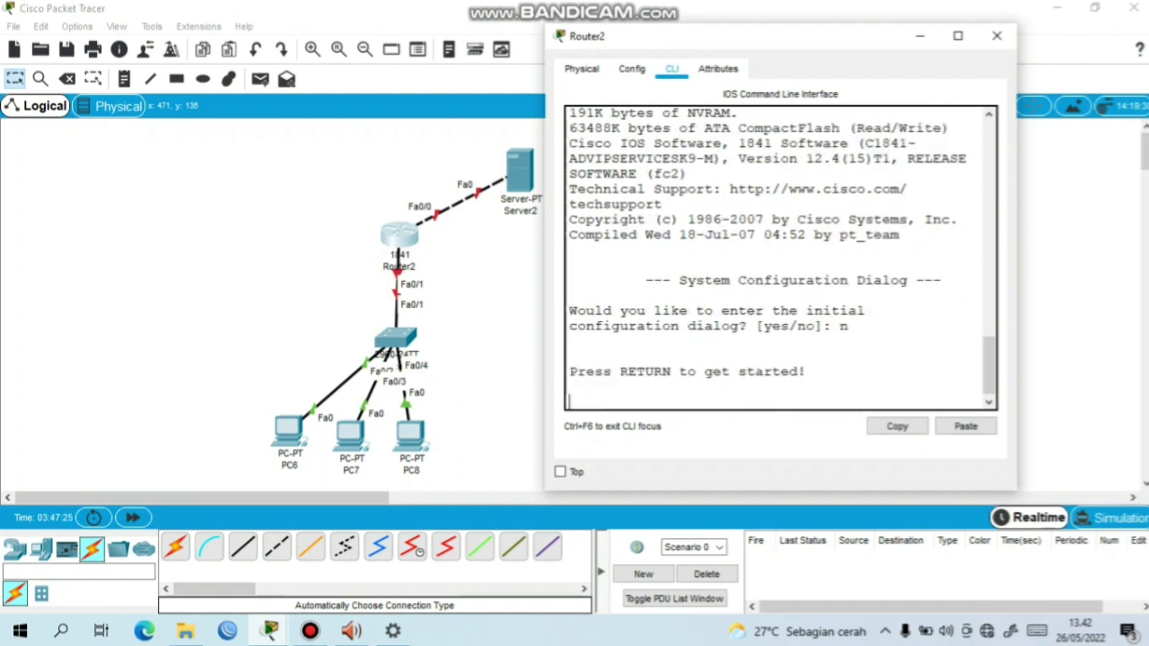
key(Return)
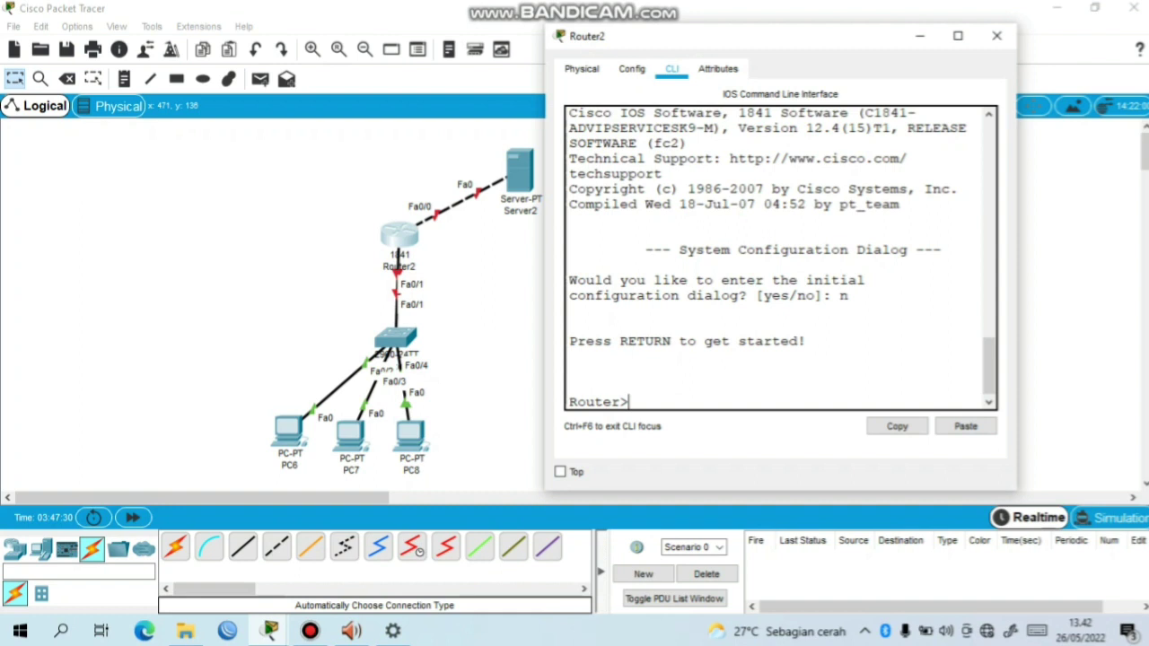
Enter privileged mode with 'en' to reach the Router# prompt
drag(629, 402, 568, 387)
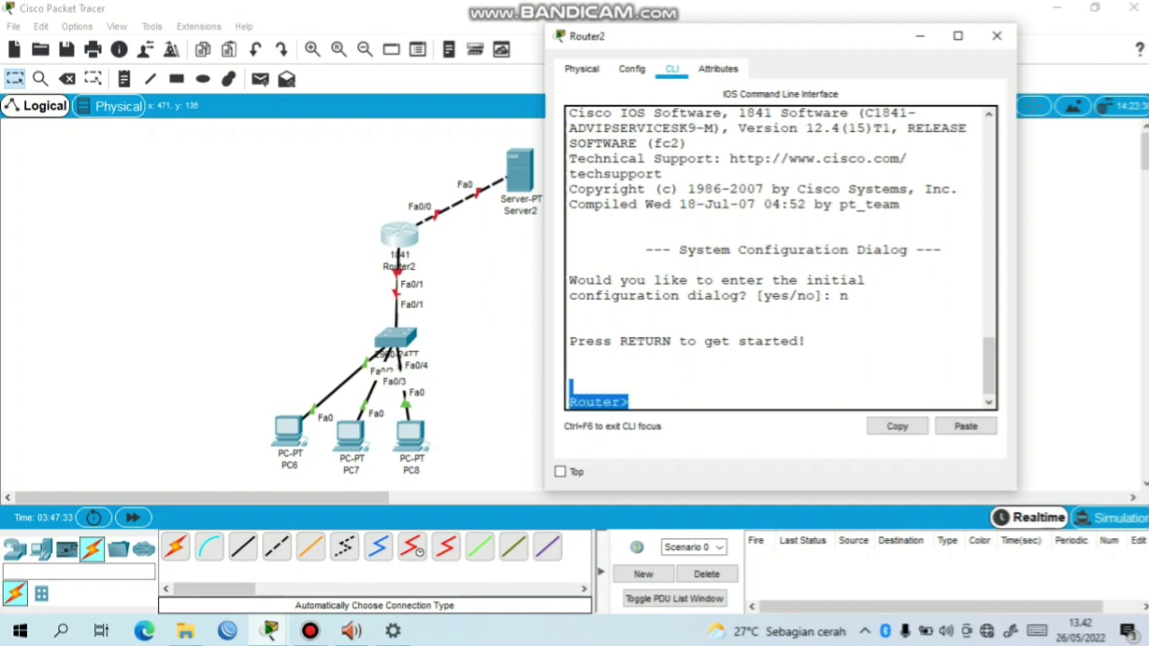
click(629, 402)
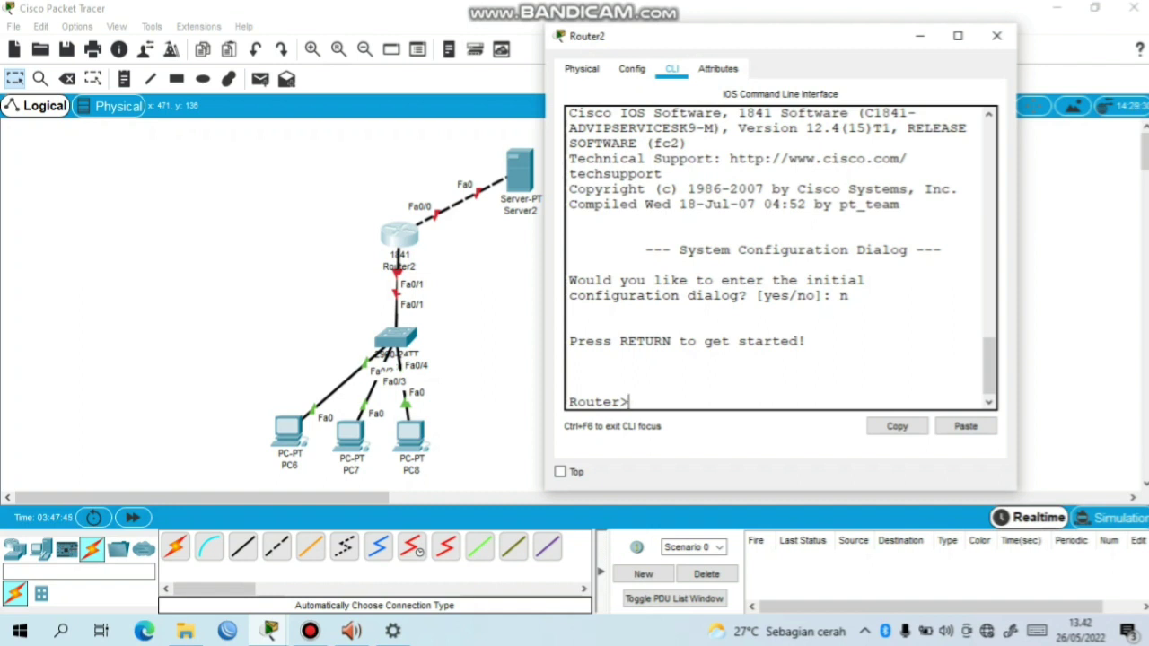
key(shift+Left)
key(Right)
text(en)
key(Return)
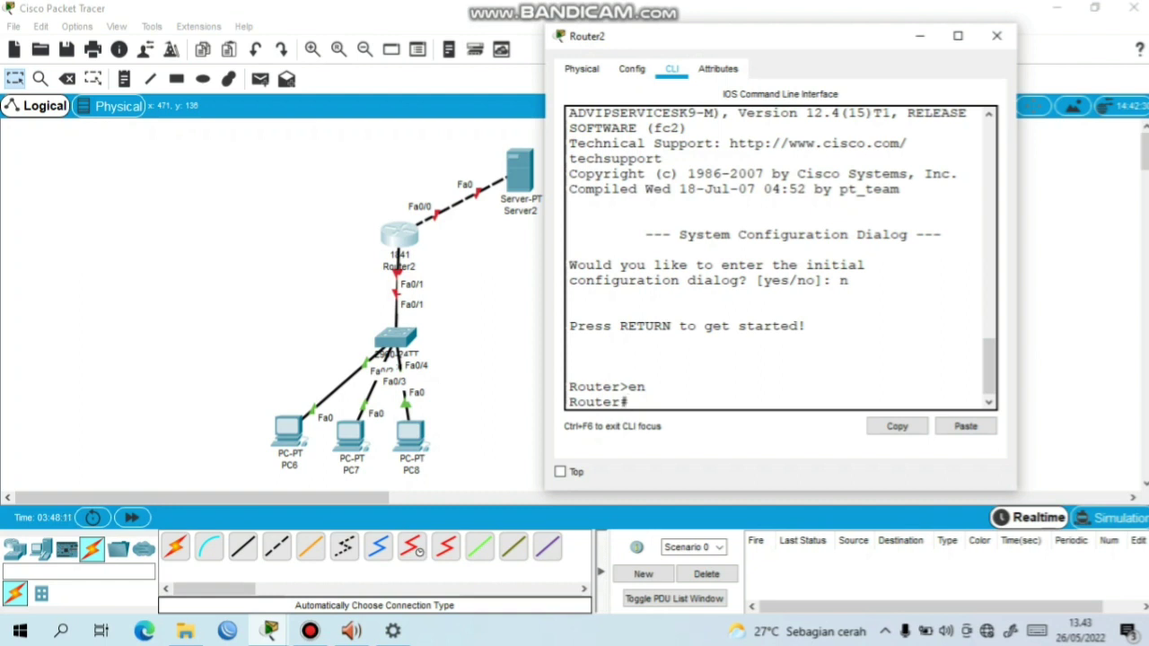
Enter global configuration mode and select interface Fa0/0
text(conf t)
key(Return)
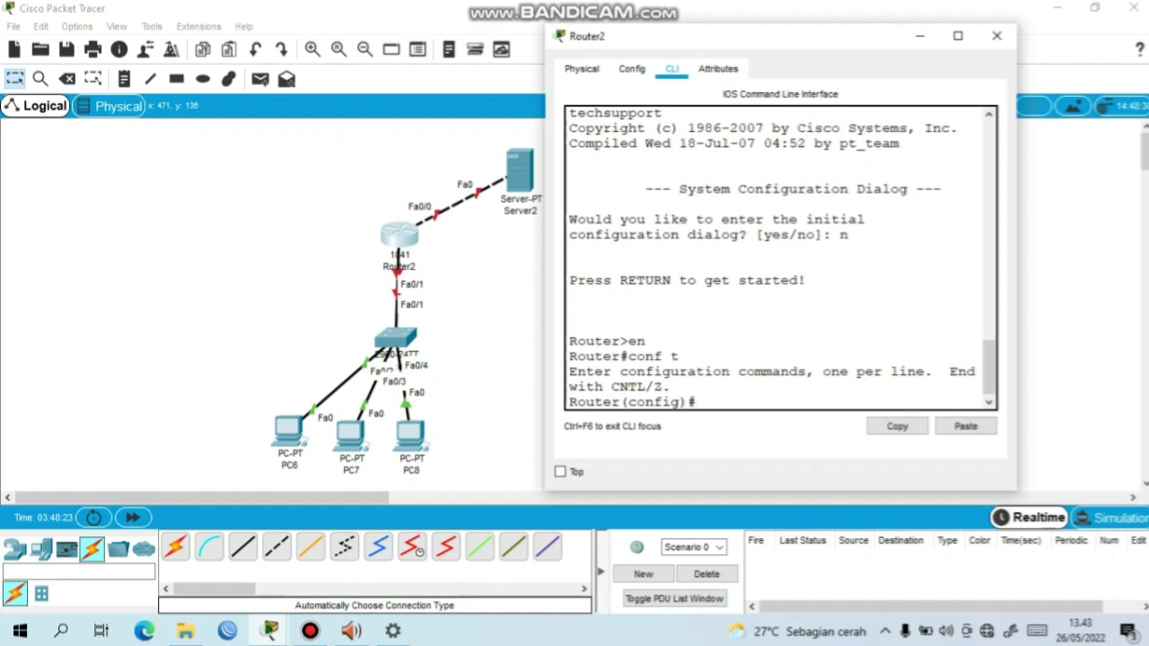
drag(680, 402, 628, 401)
key(ctrl+c)
text(int fa0/0)
key(Return)
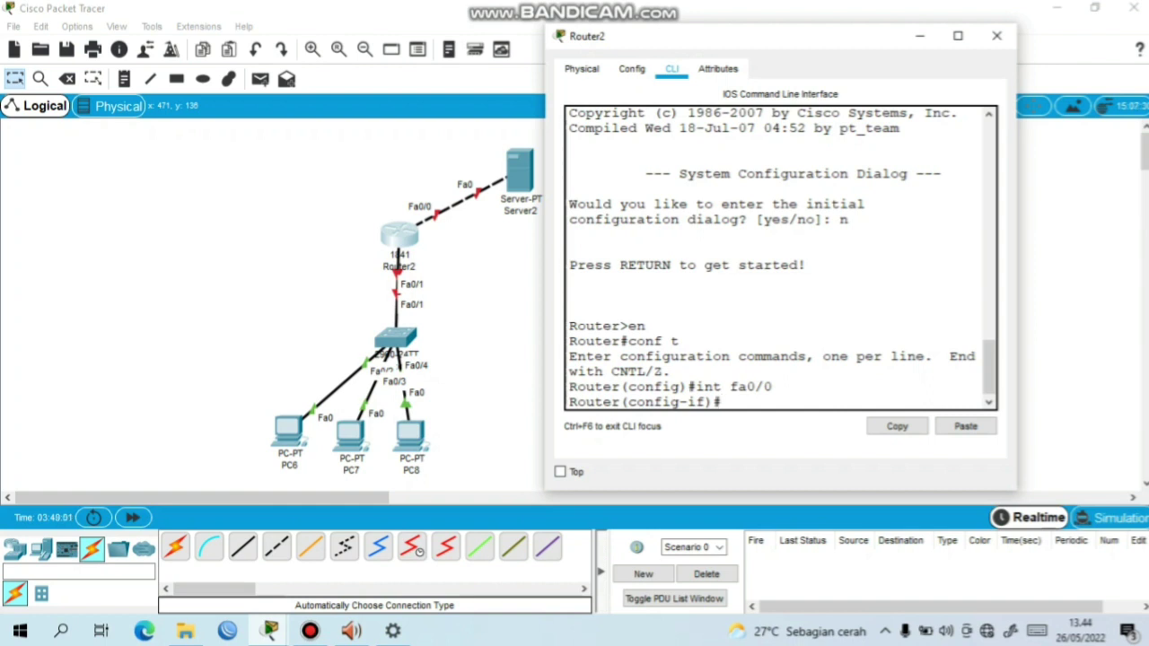
Assign 192.168.11.1 255.255.255.0 to Fa0/0 and enable it with 'no sh'
text(ip add 192.168)
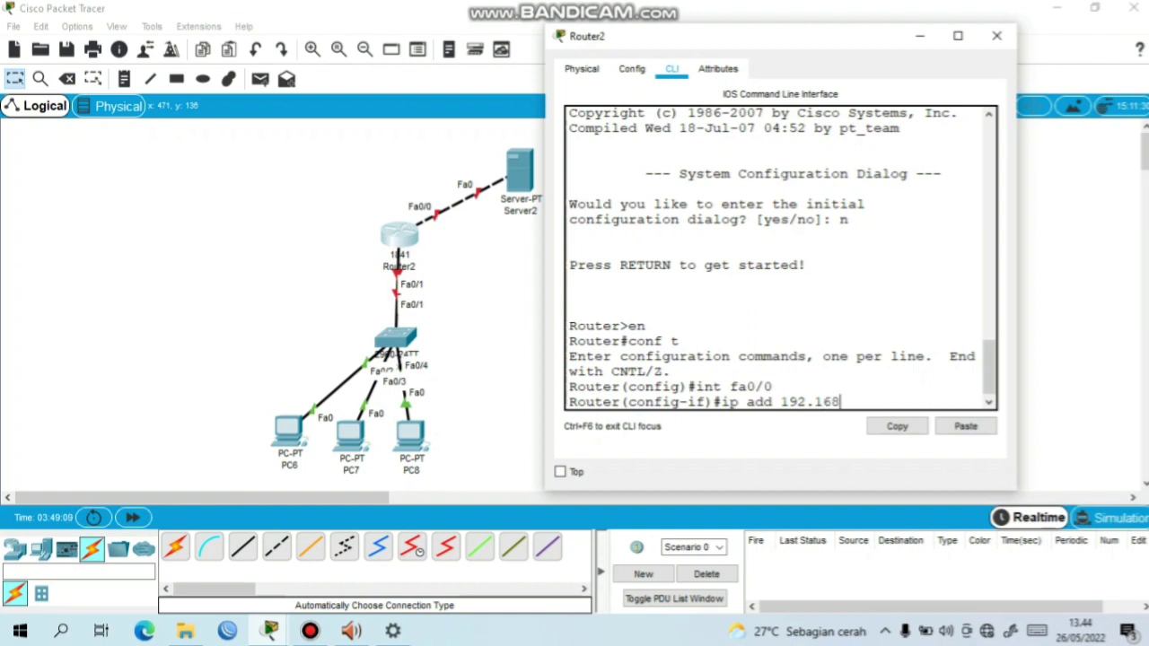
text(.11.1 255.255.255)
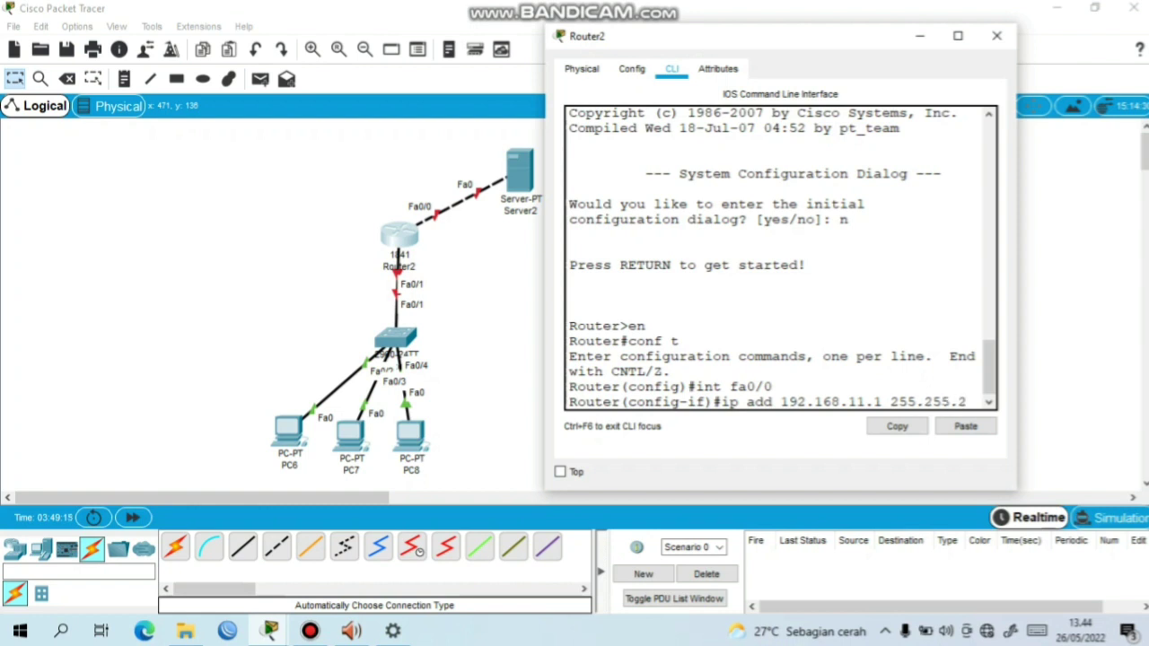
text(.0)
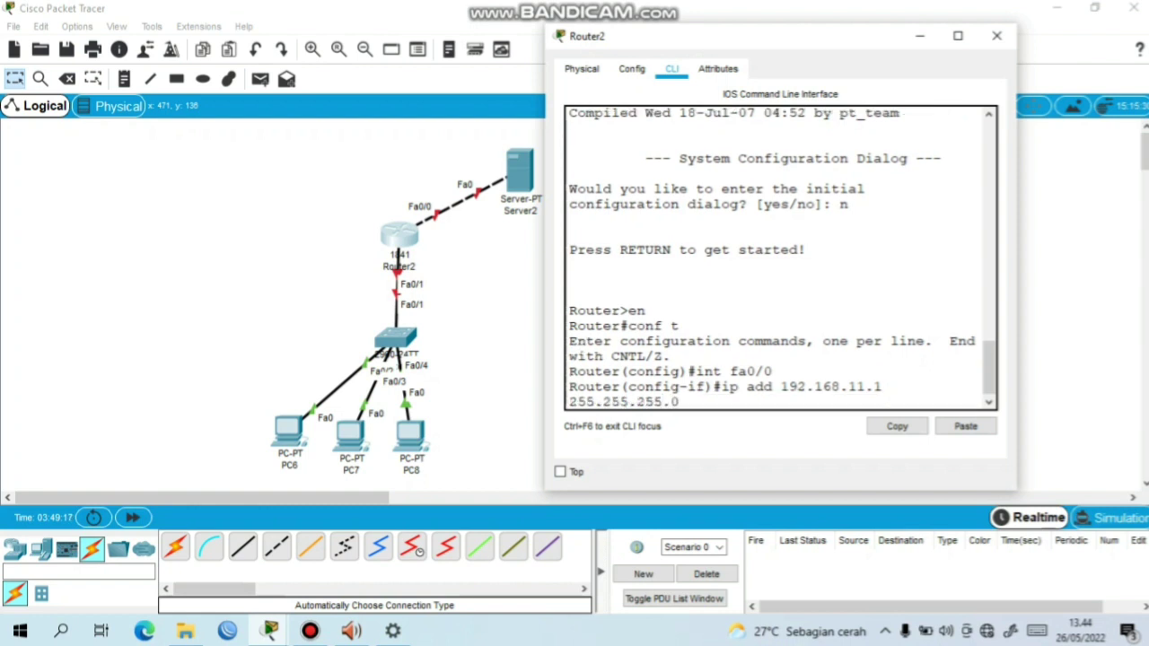
key(Return)
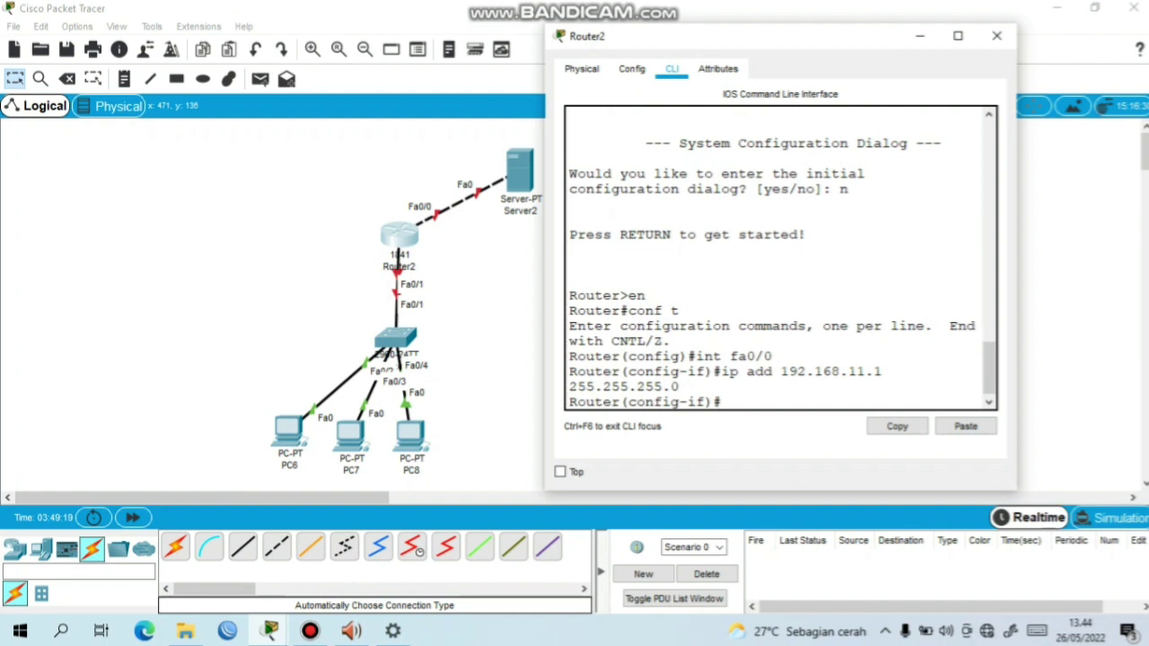
text(no sh)
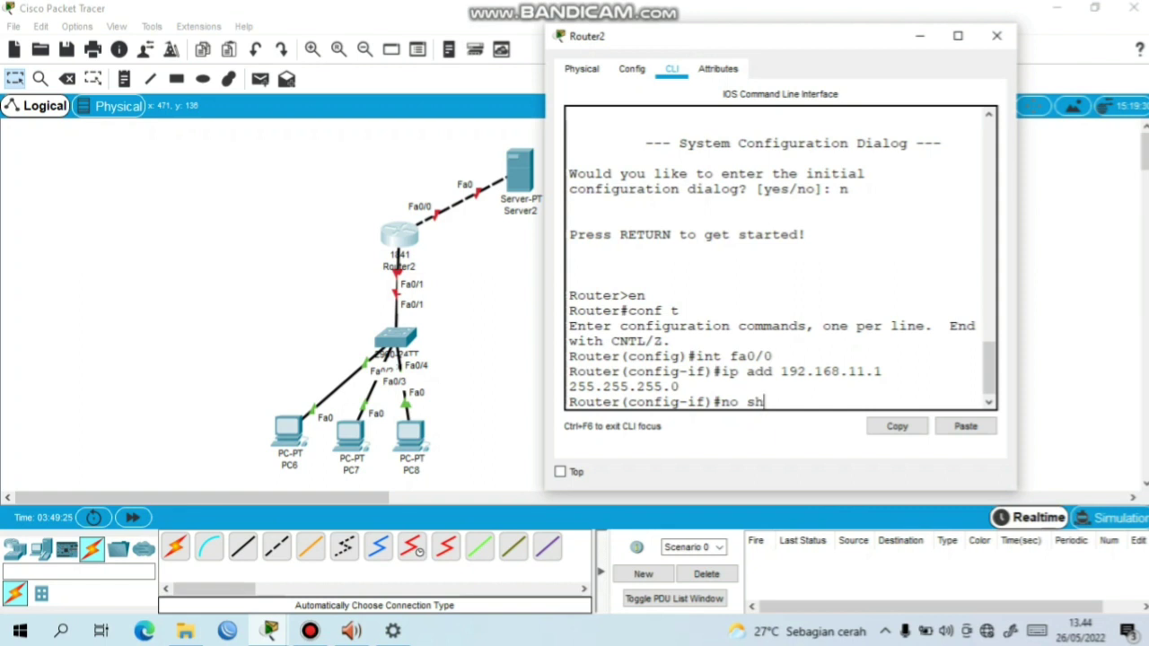
key(Return)
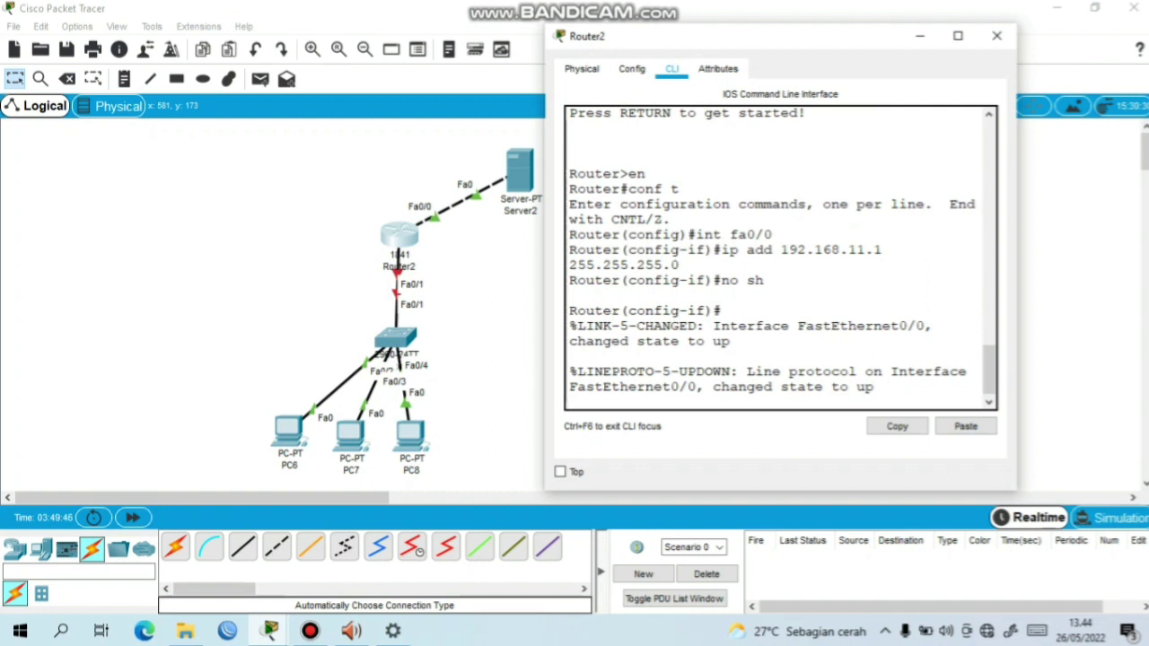
key(Return)
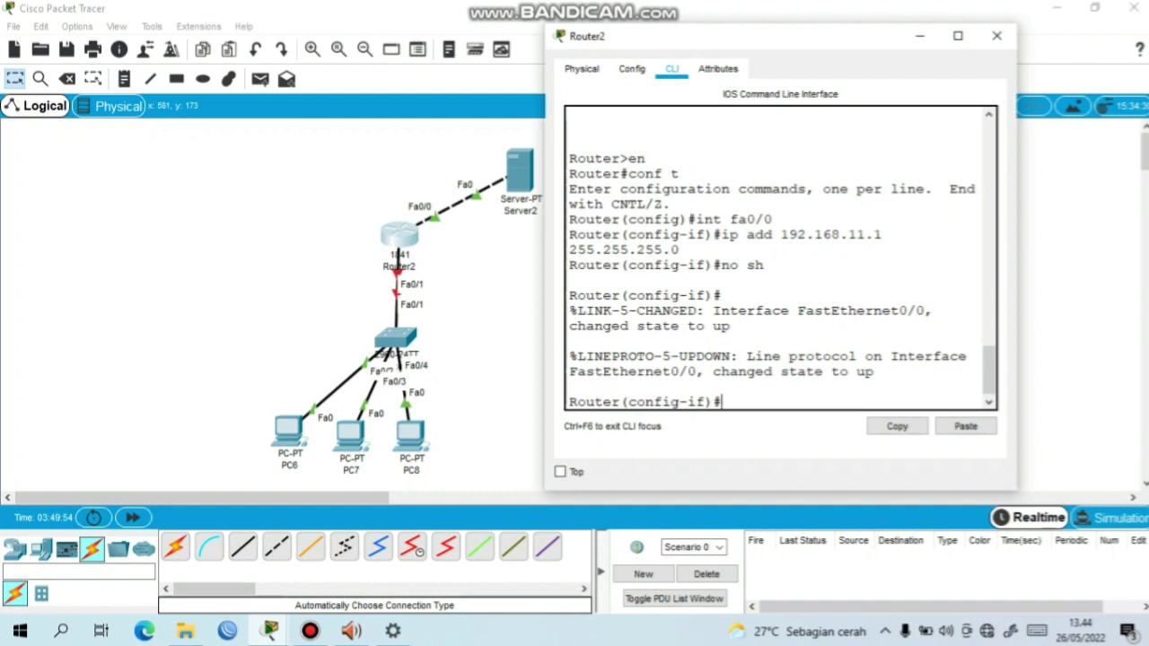
Create DHCP pool 'server' with network 192.168.11.0 255.255.255.0
text(ip dhcp pool)
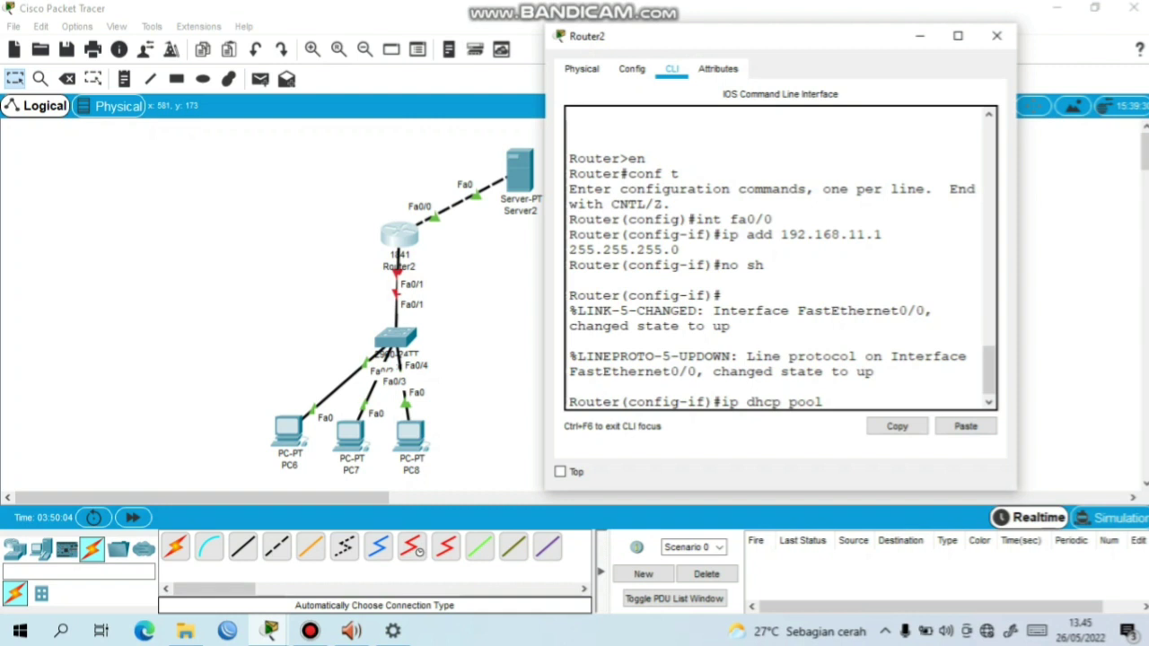
text(server)
key(Return)
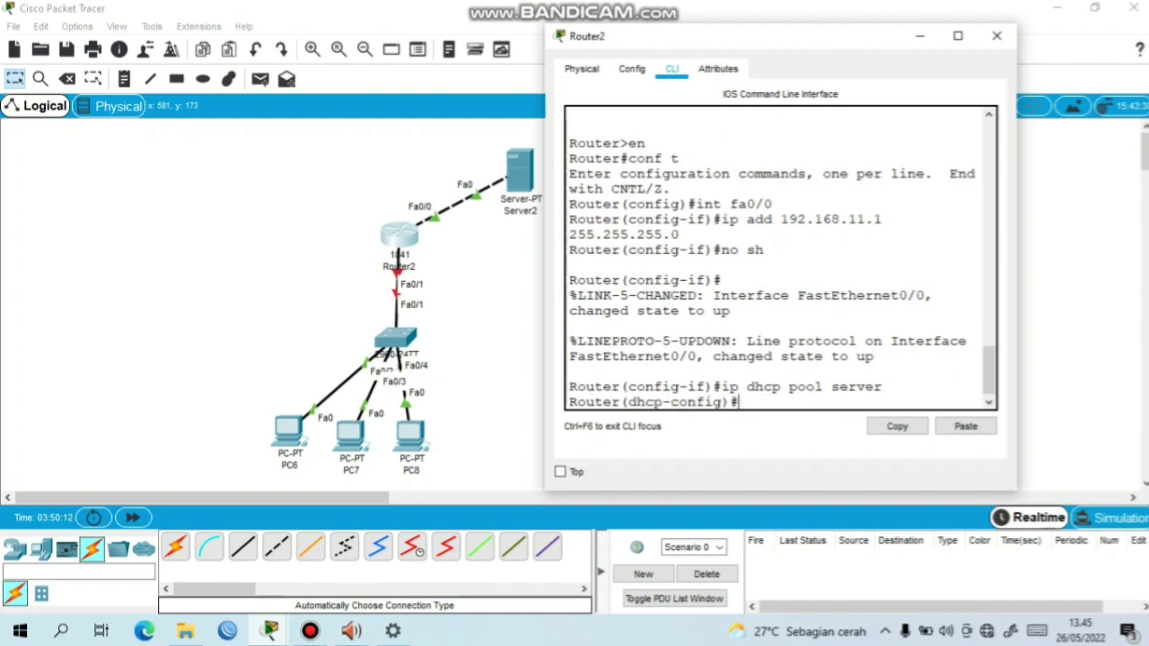
text(network 192.168.11)
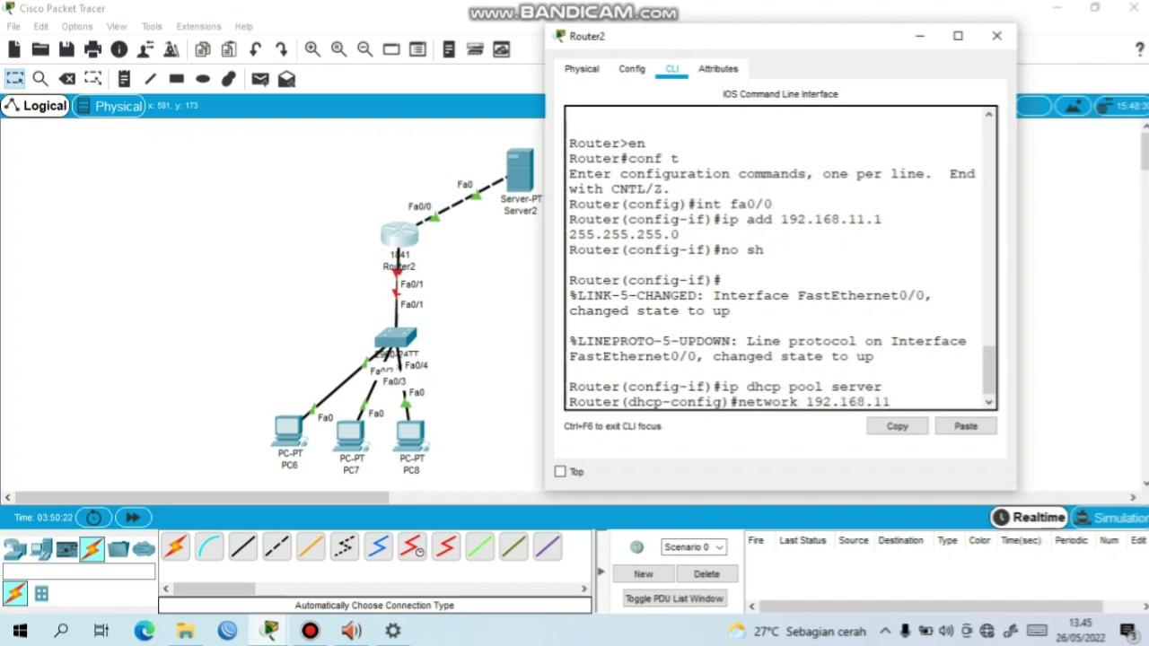
text(.0)
text(255.255.255.0)
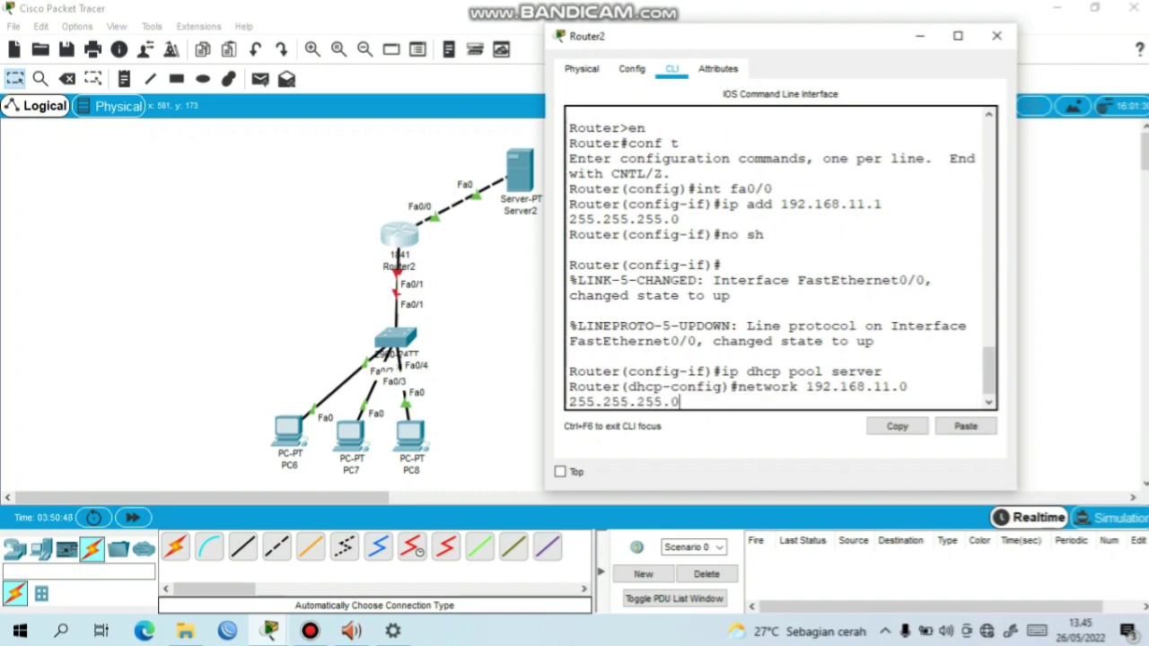
key(Return)
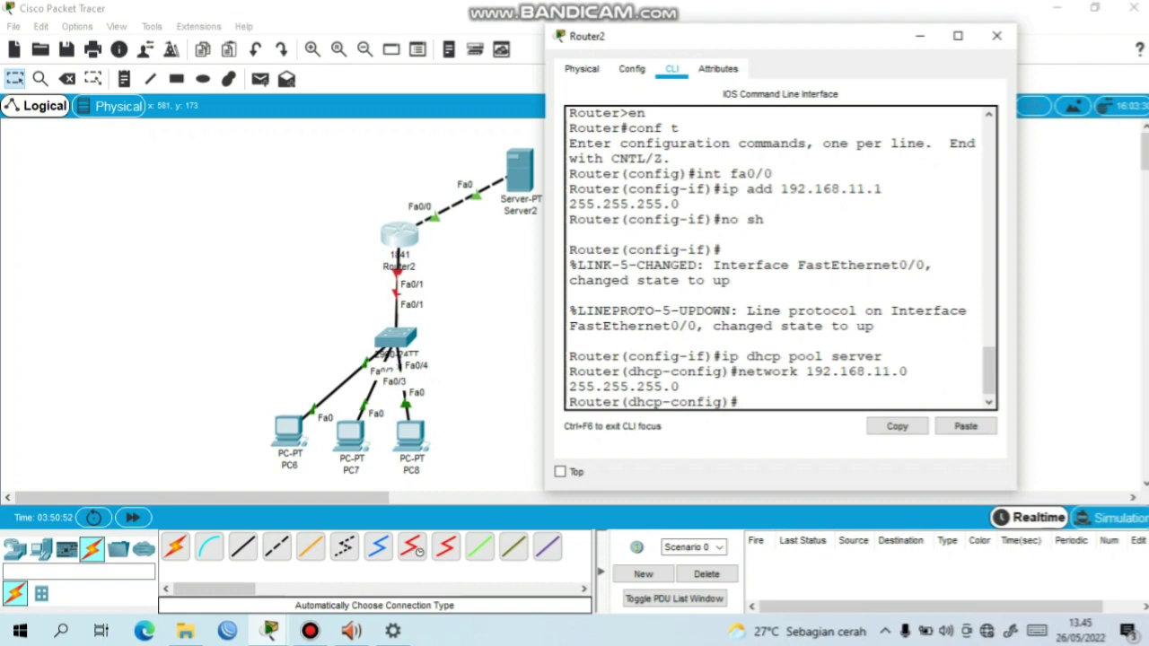
Set the pool's default-router to 192.168.1.1, correcting the misspelled command
text(defaul-)
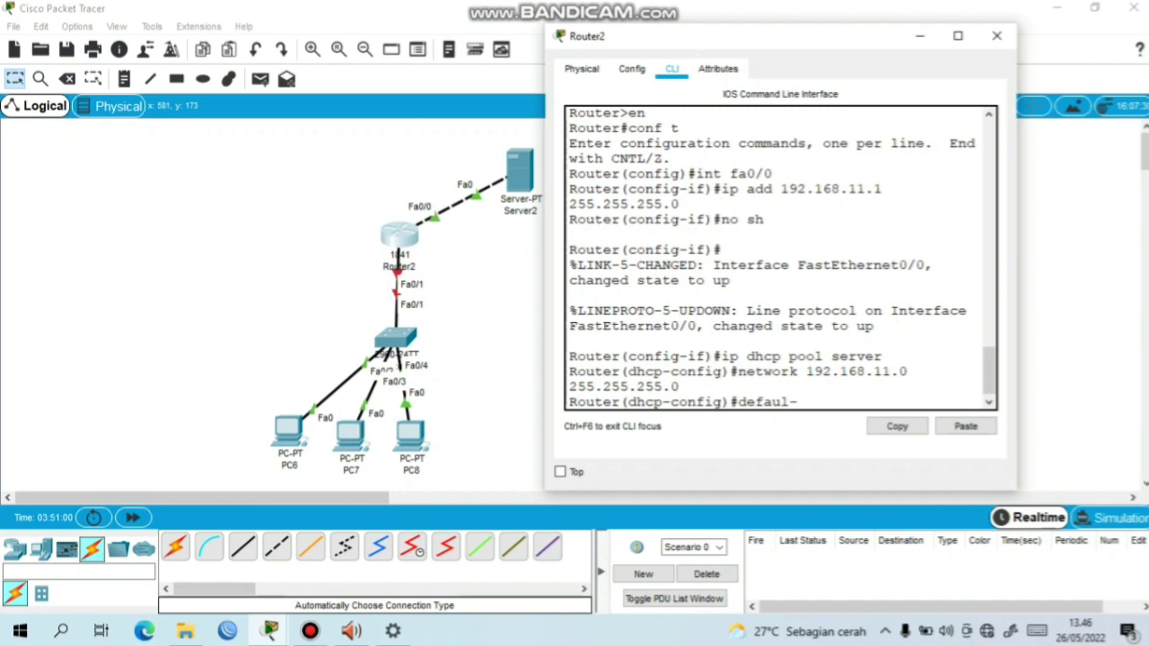
text(router 192.168.1.1)
key(Left)
key(Left)
key(Left)
key(Left)
key(Left)
key(Left)
key(Left)
key(Left)
key(Left)
key(Left)
key(Left)
key(Left)
key(Left)
key(Left)
key(Left)
key(Left)
key(Left)
key(Left)
key(Left)
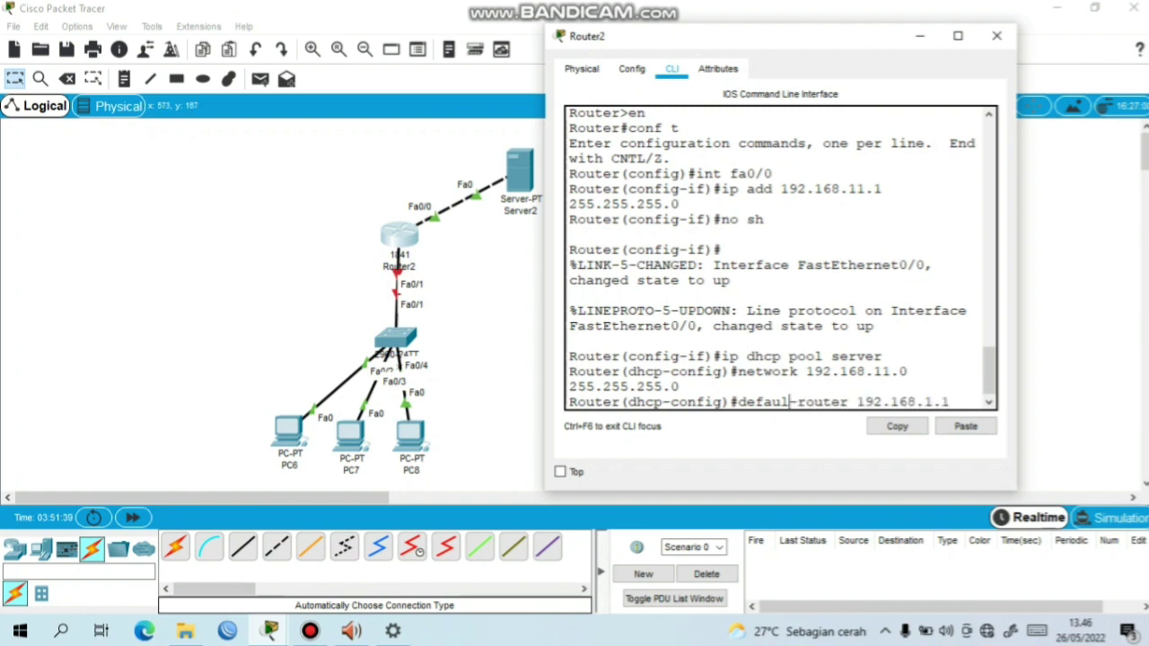
text(t)
key(Right)
key(Right)
key(Right)
key(Right)
key(Right)
key(Right)
key(Right)
key(Right)
key(Right)
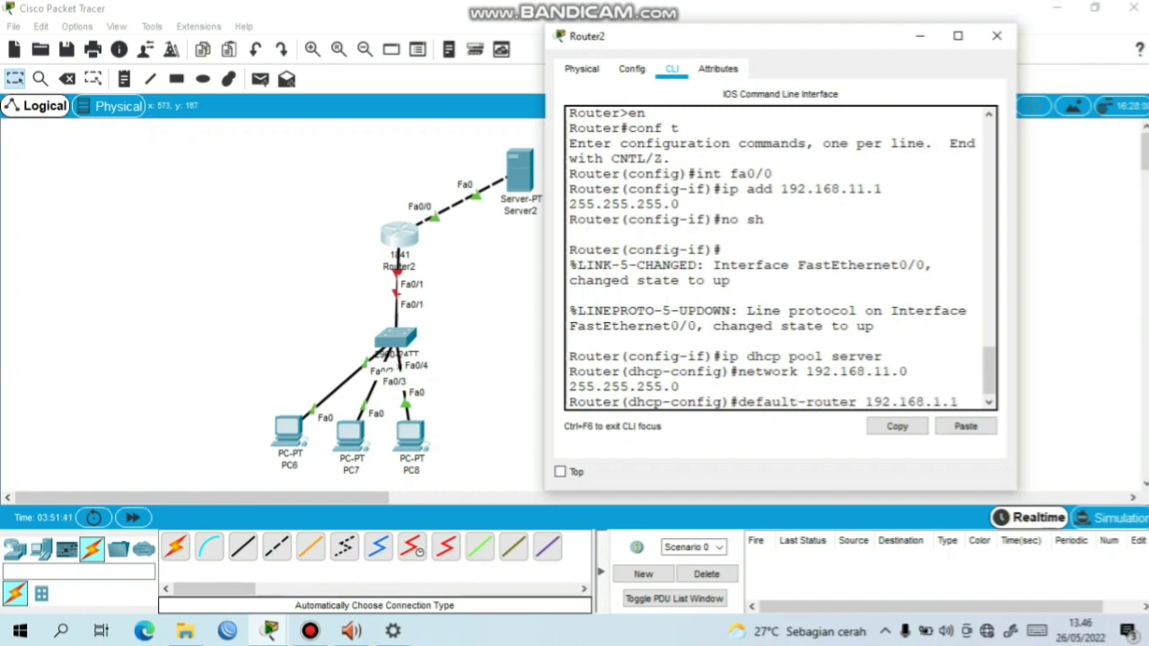
key(Right)
key(Right)
key(Right)
key(Right)
key(Right)
key(Right)
key(Return)
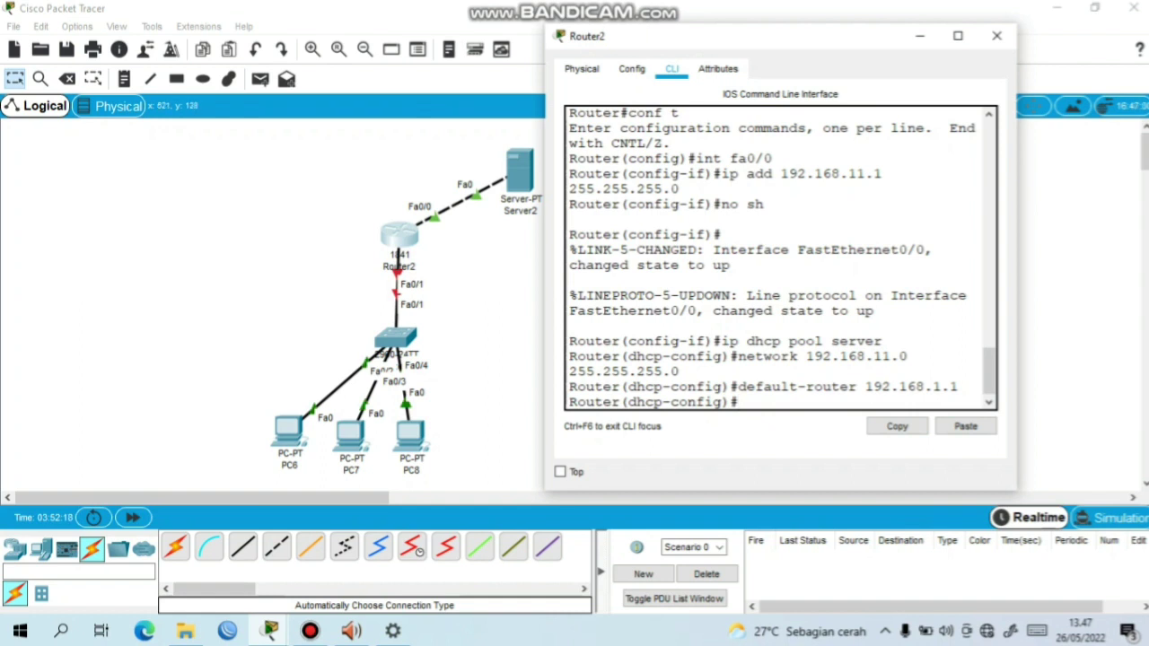
Switch Server2's IPv4 configuration to DHCP, obtaining 192.168.11.2 with gateway 192.168.1.1
key(alt+F4)
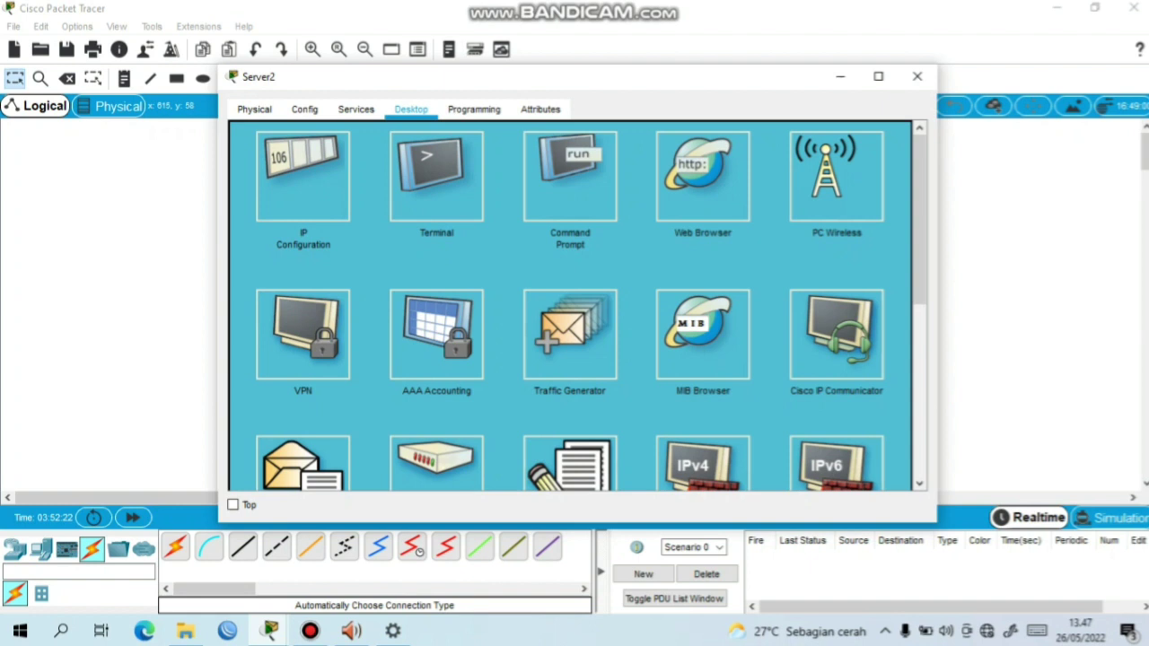
click(303, 176)
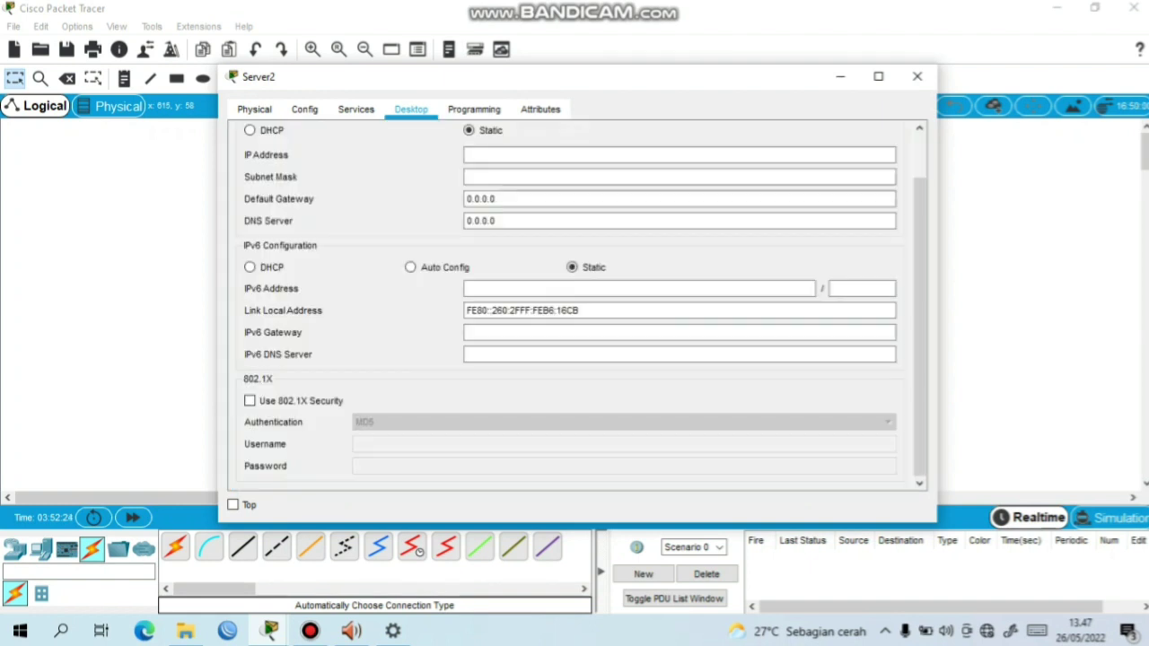
click(249, 130)
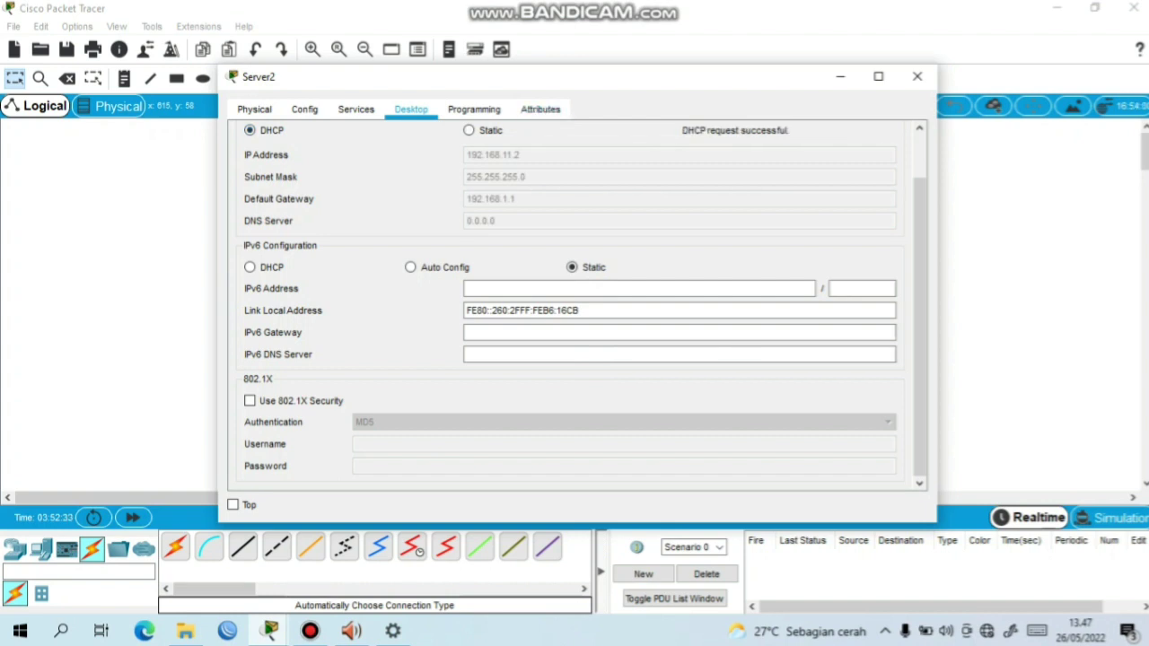
drag(583, 81, 645, 61)
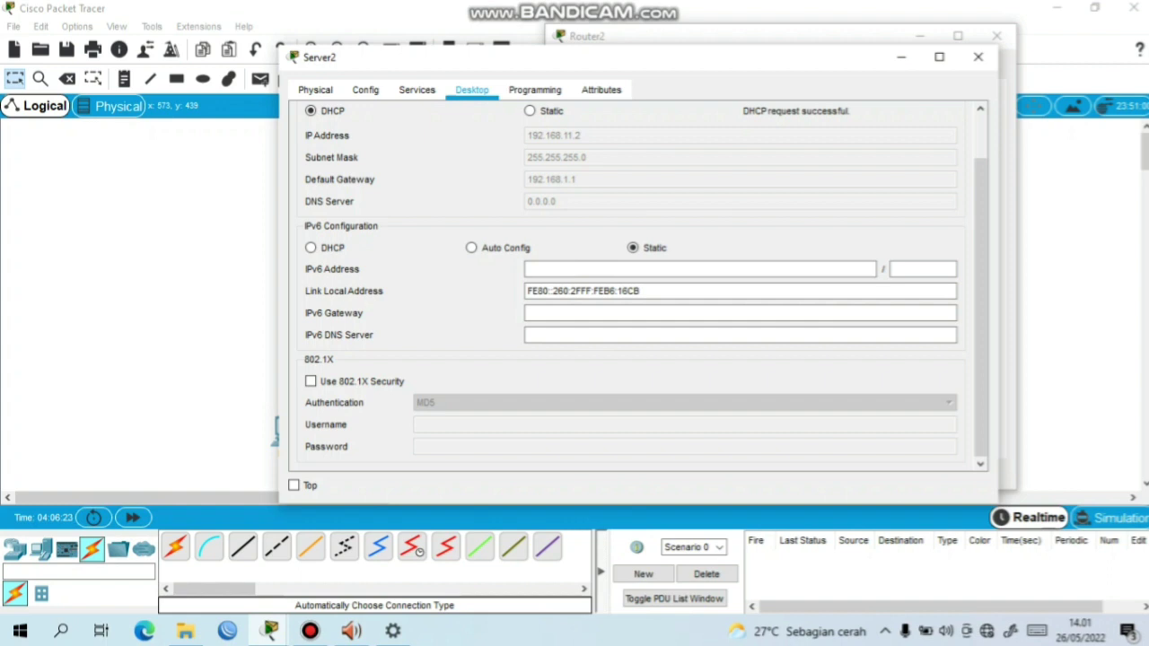
Add dns-server 192.168.11.2 to the 'server' DHCP pool and exit the pool configuration
key(alt+Tab)
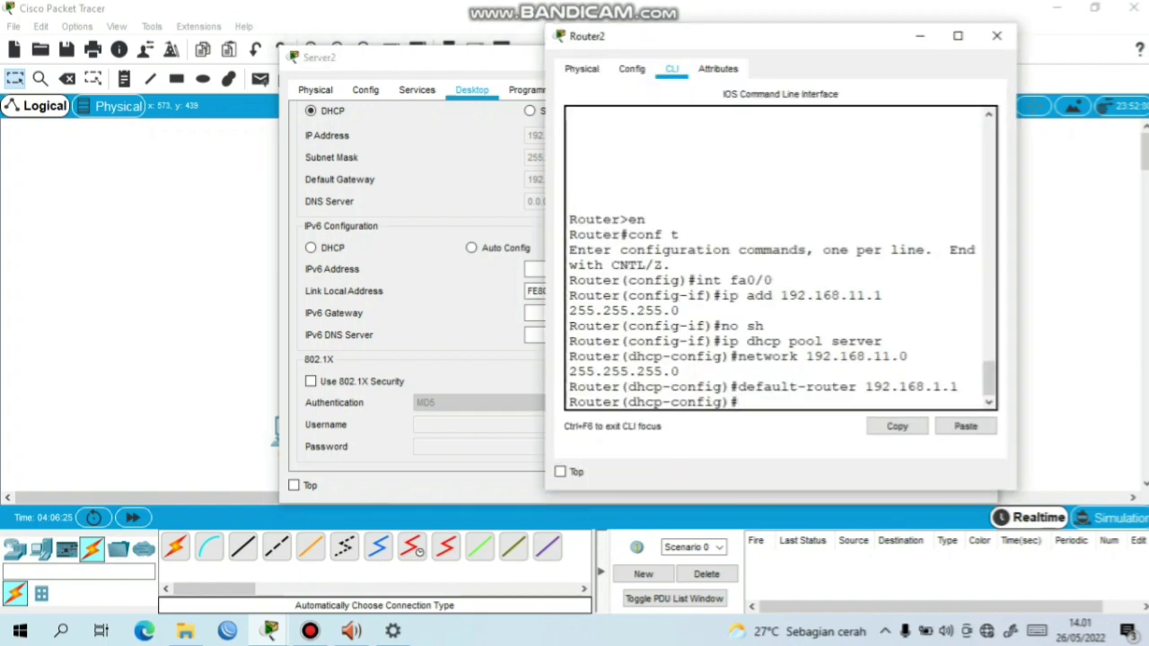
text(dns-server 192.168.11.2)
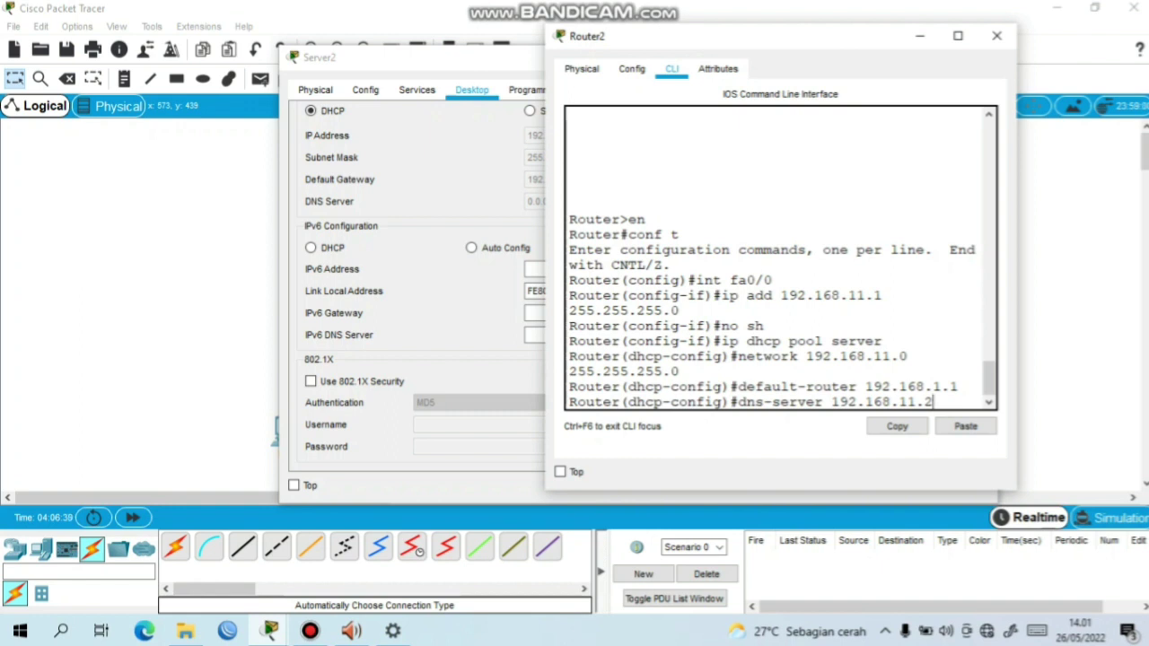
key(Return)
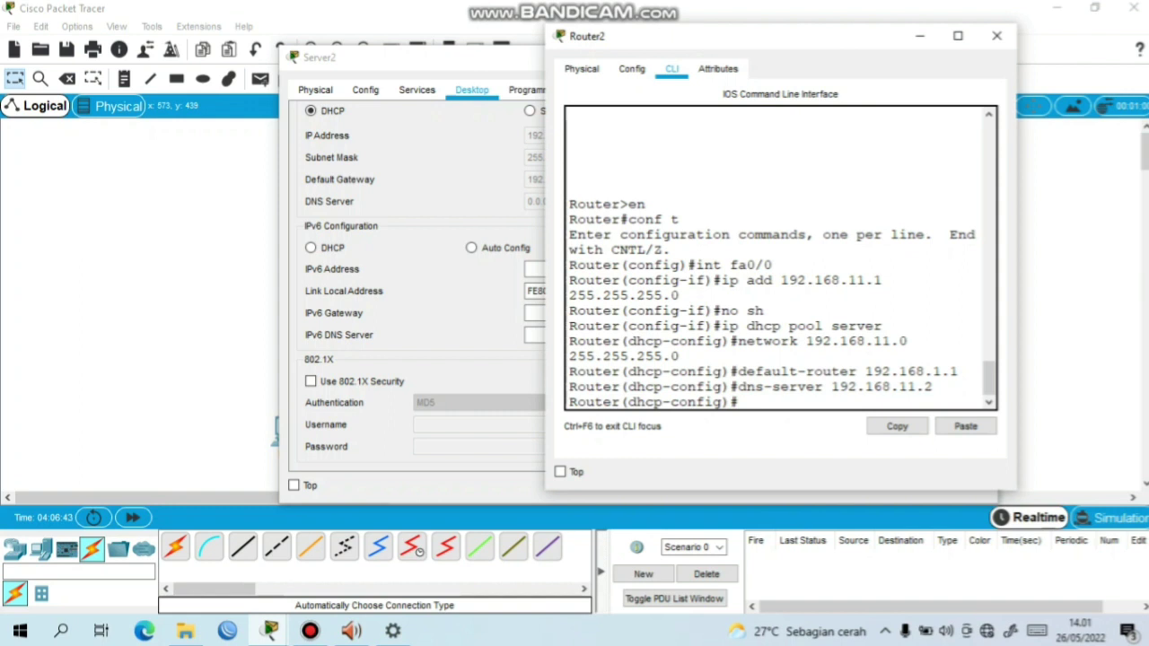
text(ex)
key(Return)
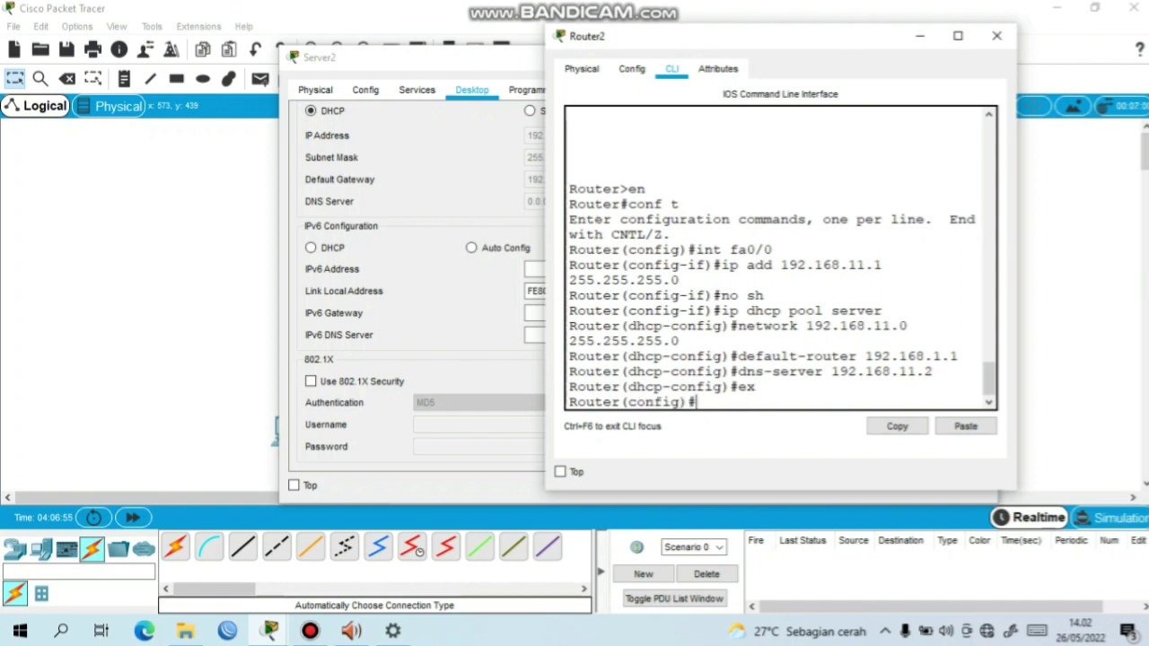
key(alt+Tab)
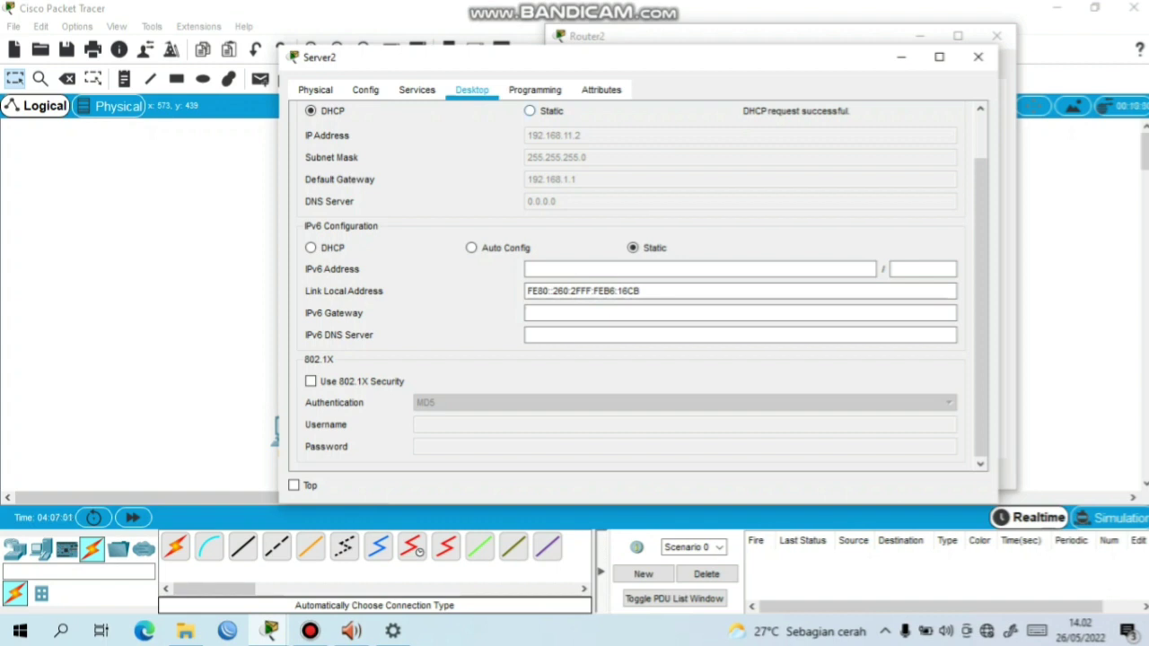
Toggle Server2 from Static back to DHCP to pick up DNS 192.168.11.2, then close its window
click(530, 110)
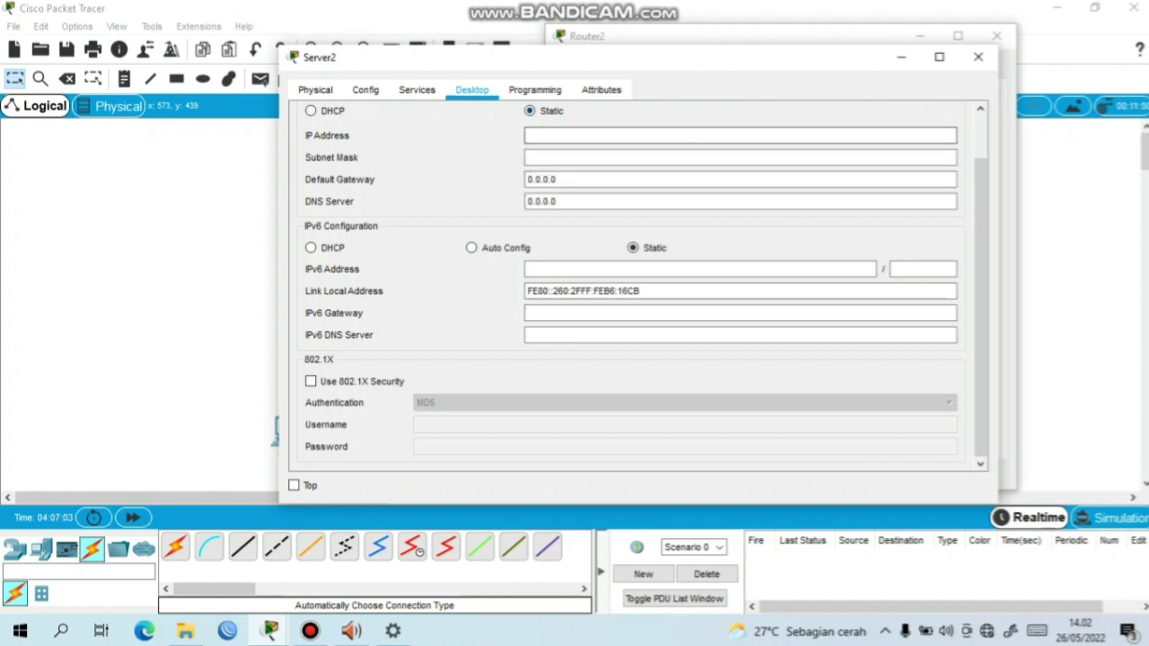
click(310, 111)
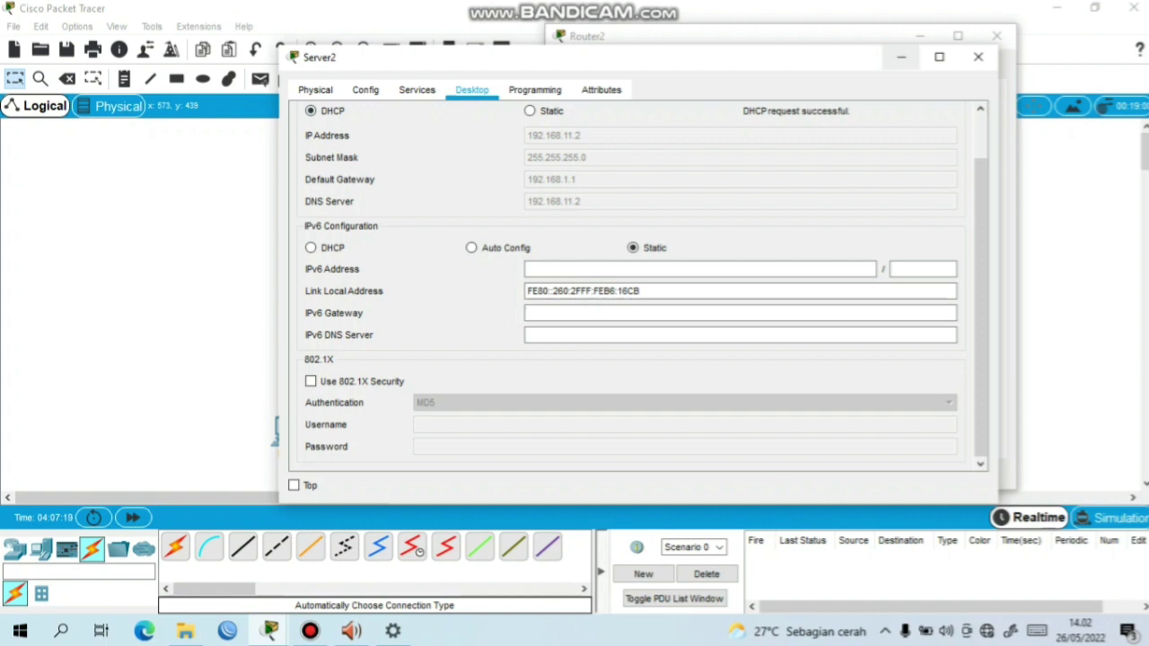
click(978, 57)
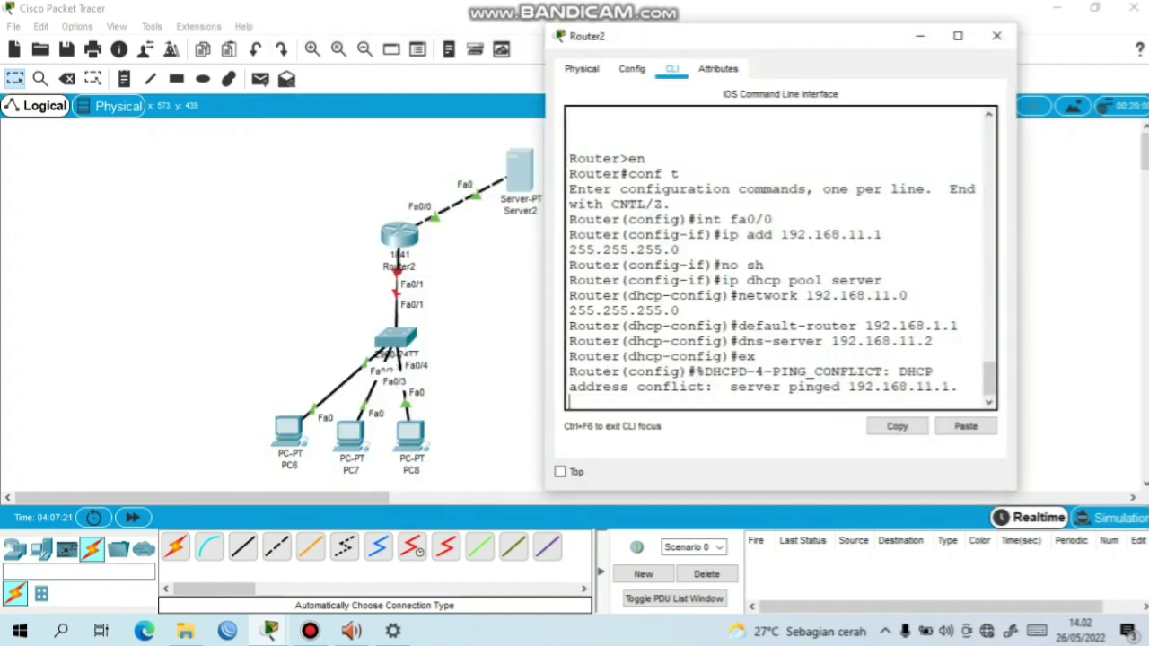
drag(798, 36, 832, 42)
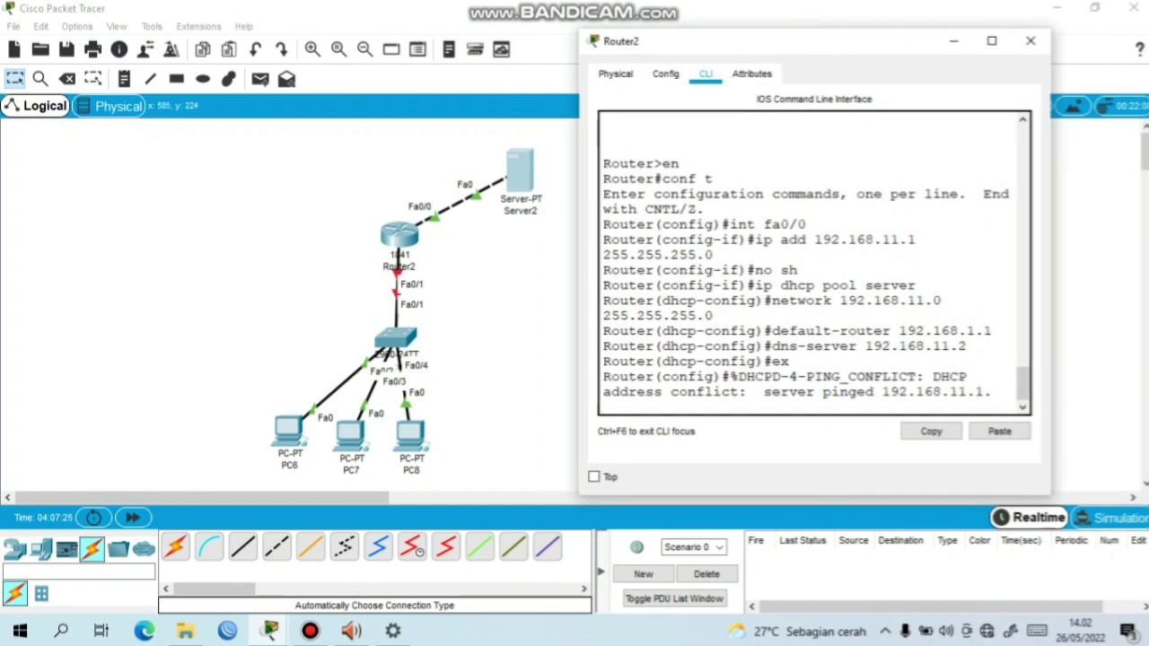
key(alt+F4)
mouse_move(269, 631)
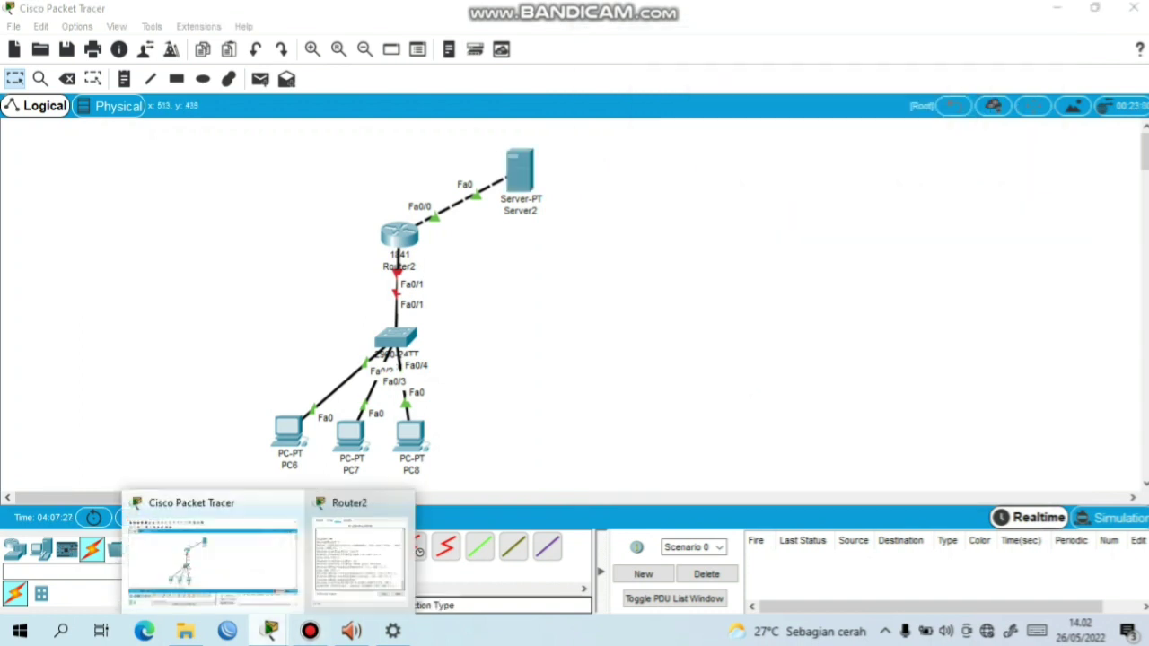
click(354, 552)
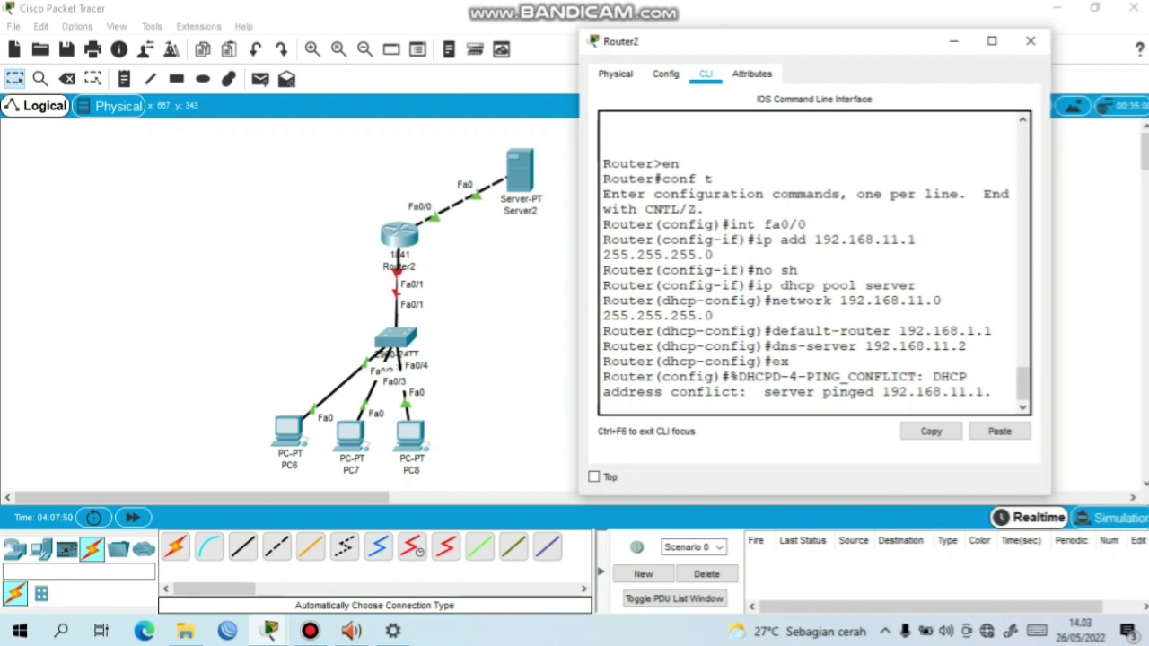
key(Return)
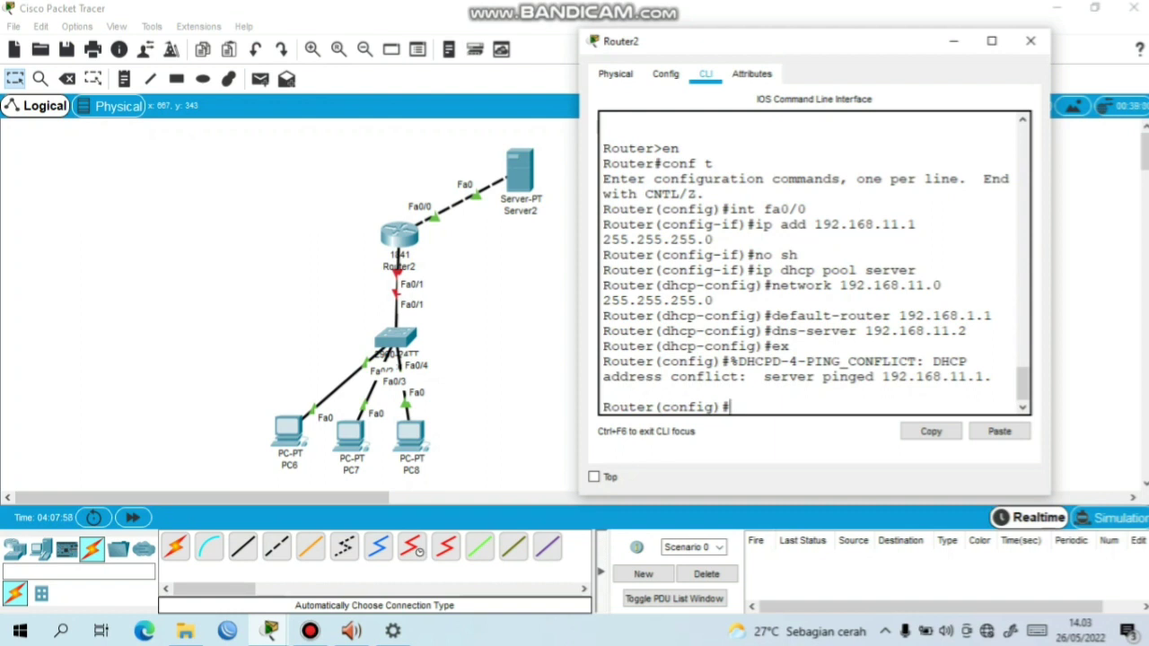
drag(716, 408, 661, 407)
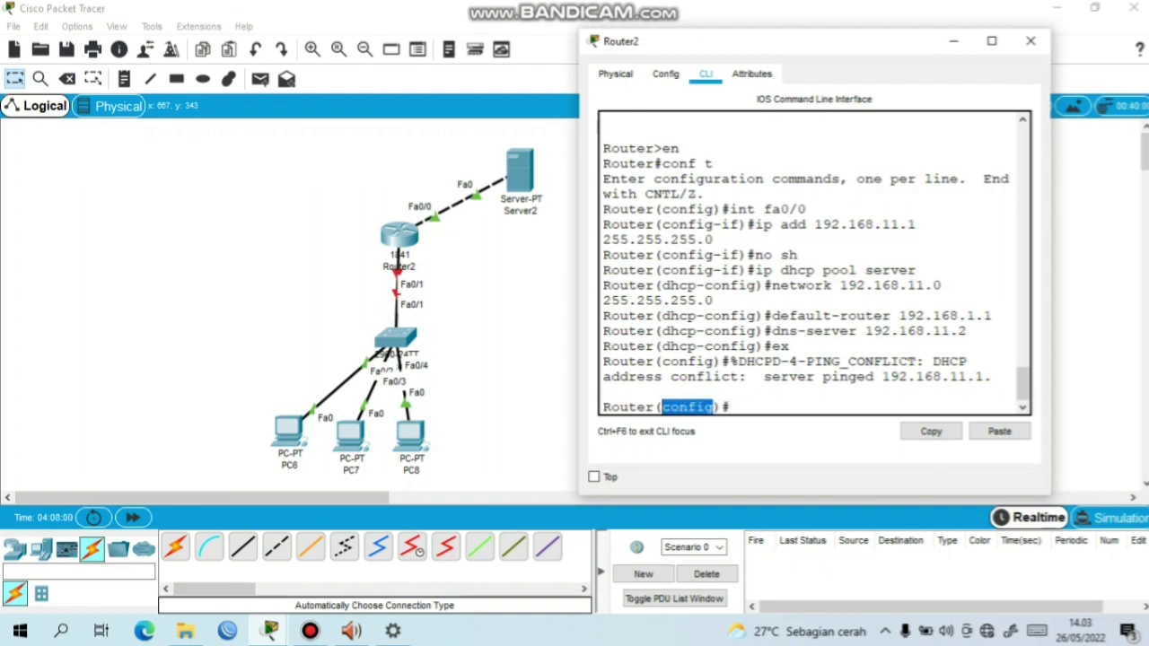
click(661, 407)
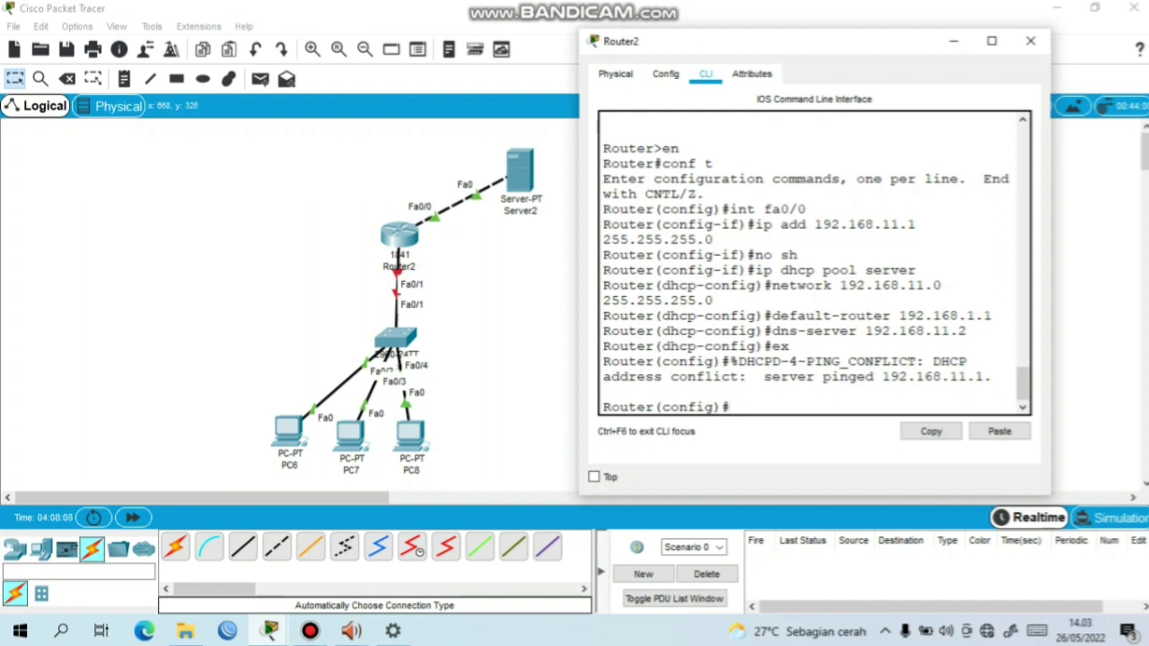
text(int fa0/1)
Configure Fa0/1 with 192.168.1.1 255.255.255.0 and bring it up with 'no sh'
key(Return)
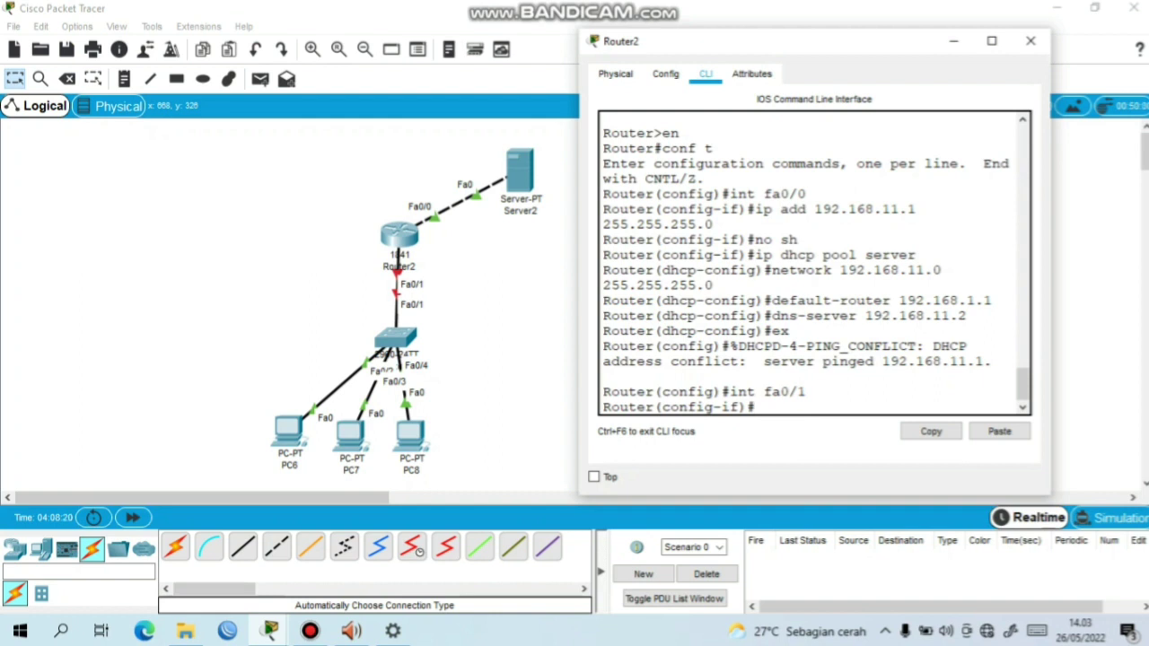
text(ip add 192.1)
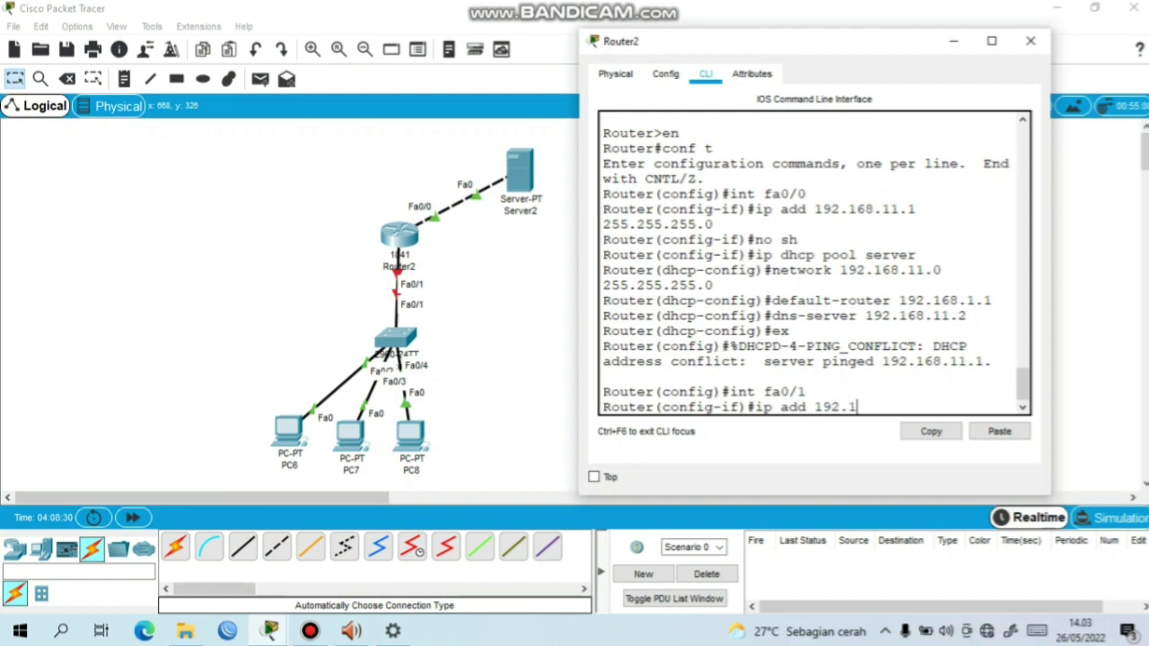
text(68.)
text(1.1 255.25)
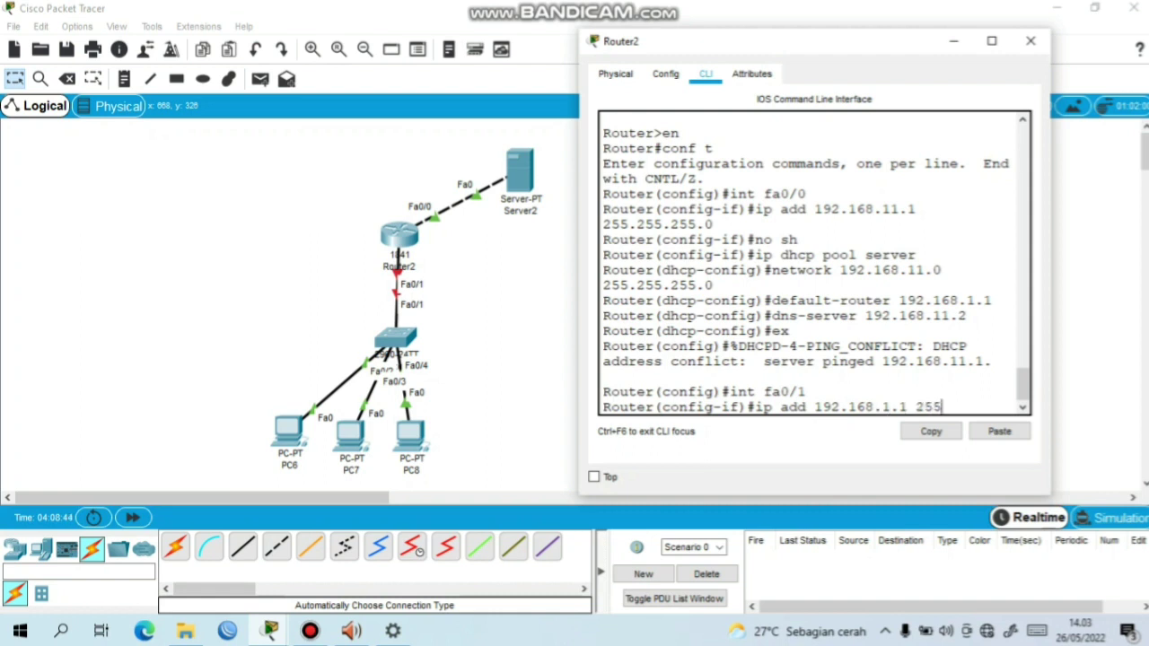
text(.255.255.0)
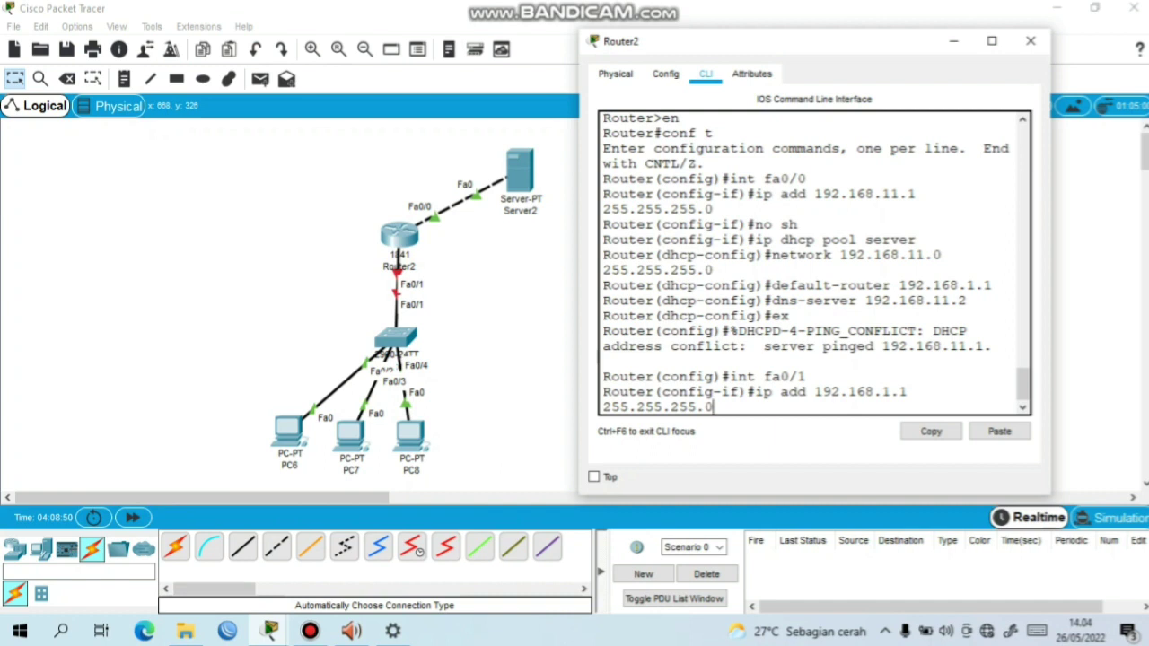
key(Return)
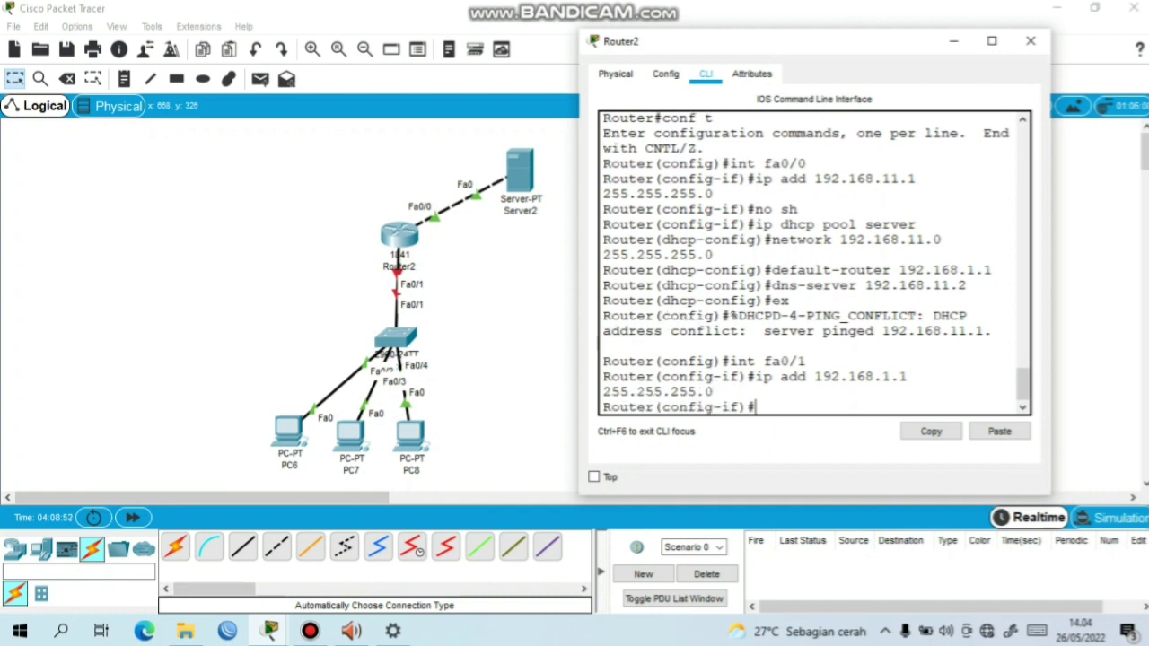
text(no sh)
key(Return)
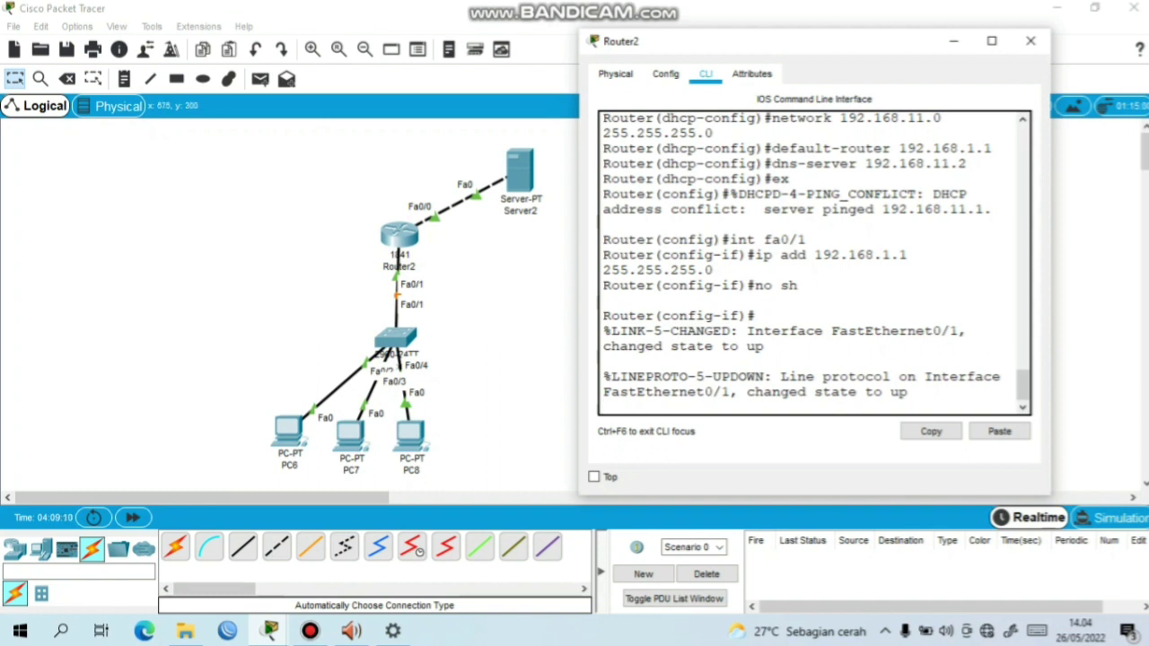
key(Return)
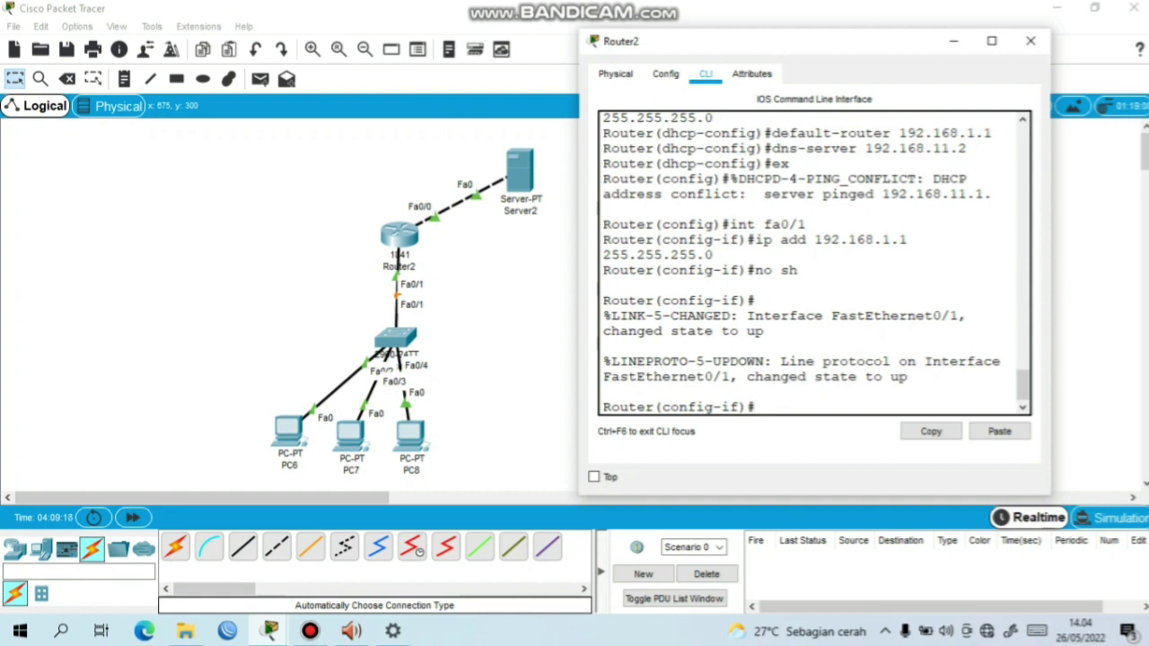
Create DHCP pool 'client' for 192.168.1.0 255.255.255.0 with default-router 192.168.1.1
text(ip dhcp pool client)
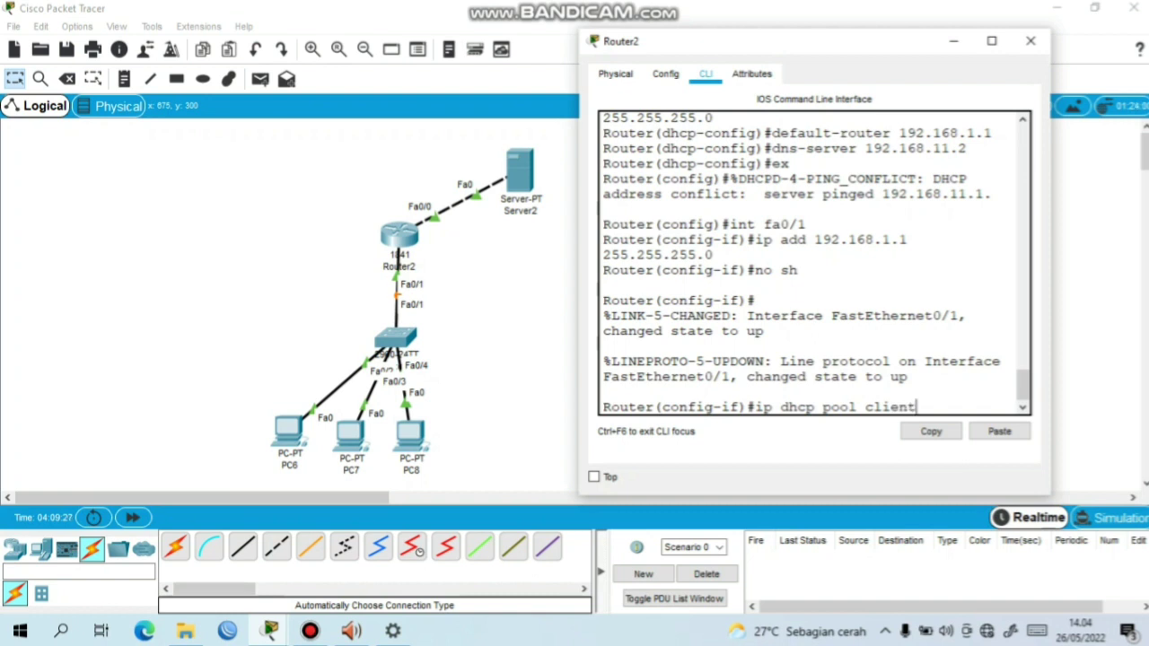
key(Return)
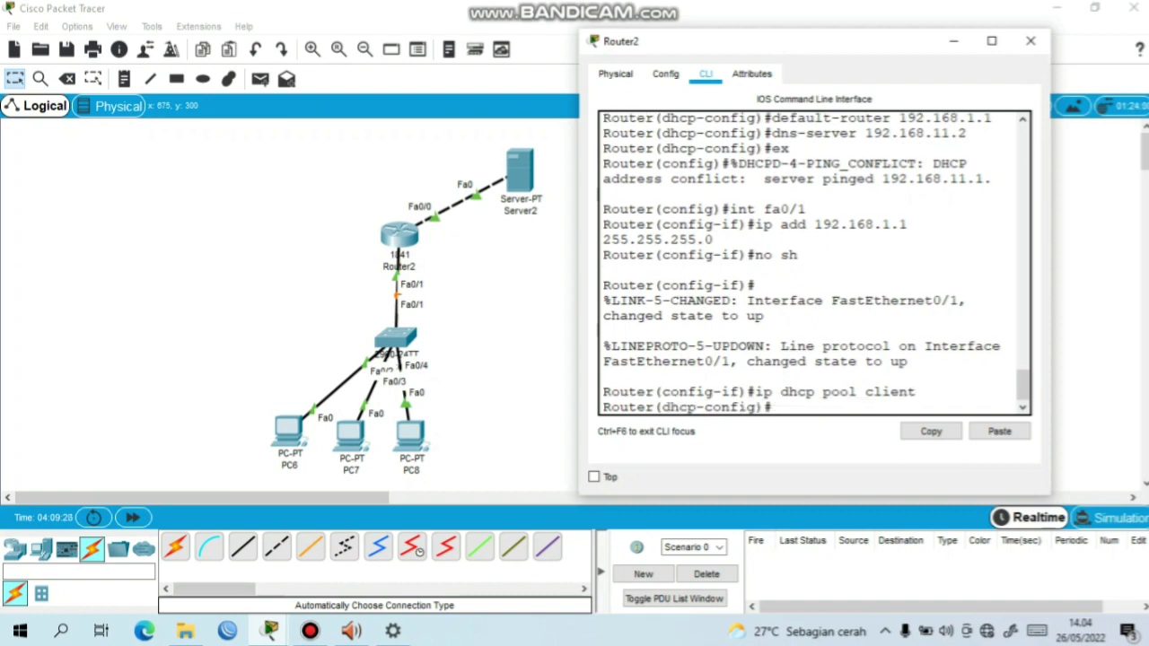
text(network 19)
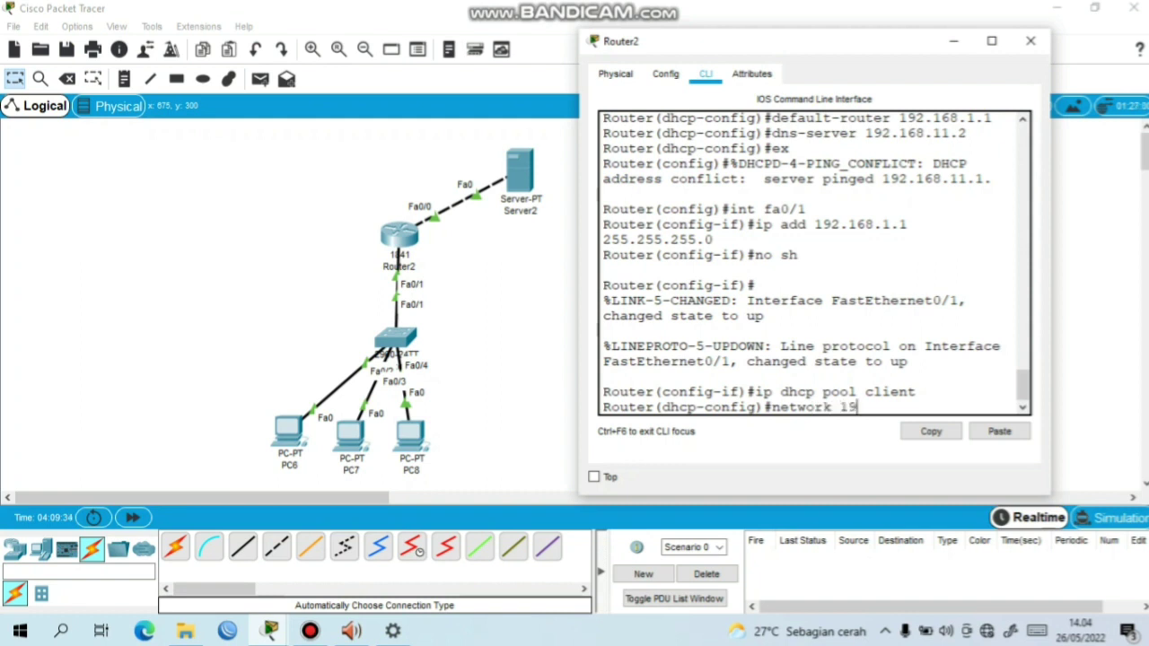
text(2.168.1.0 255.255)
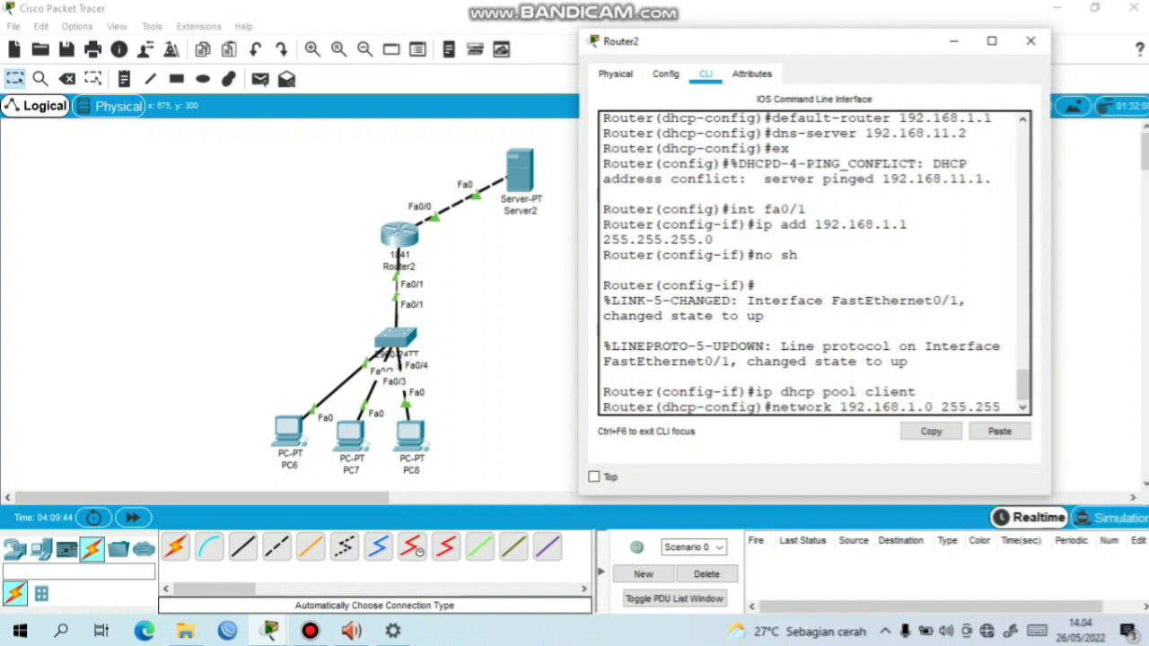
text(.255.0)
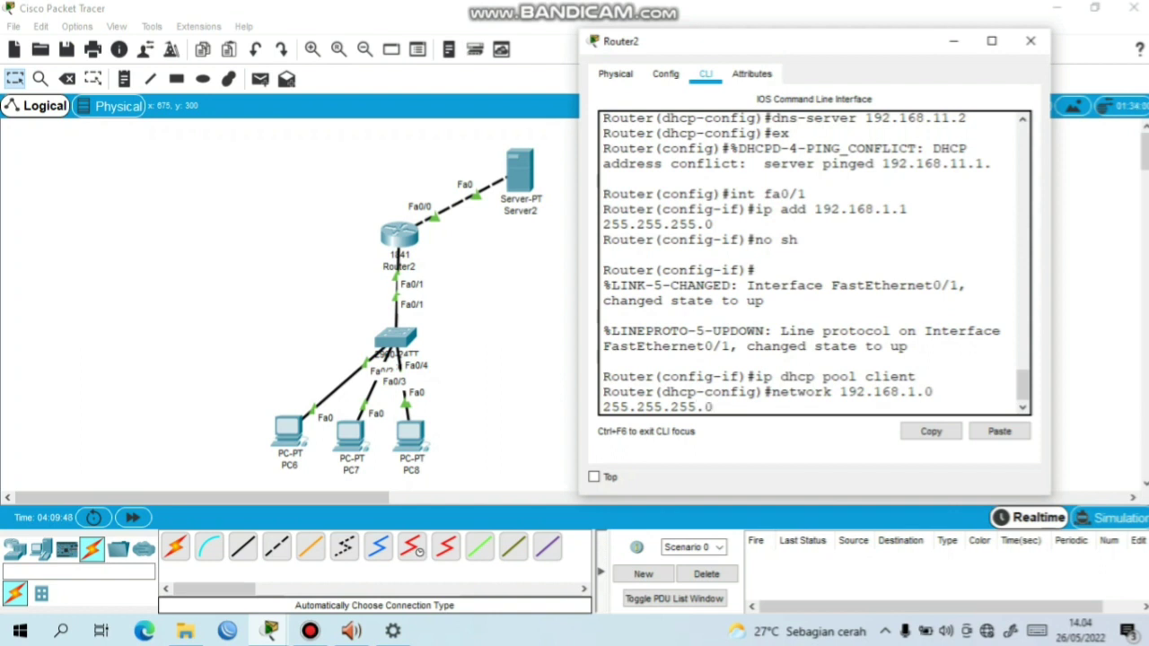
key(Return)
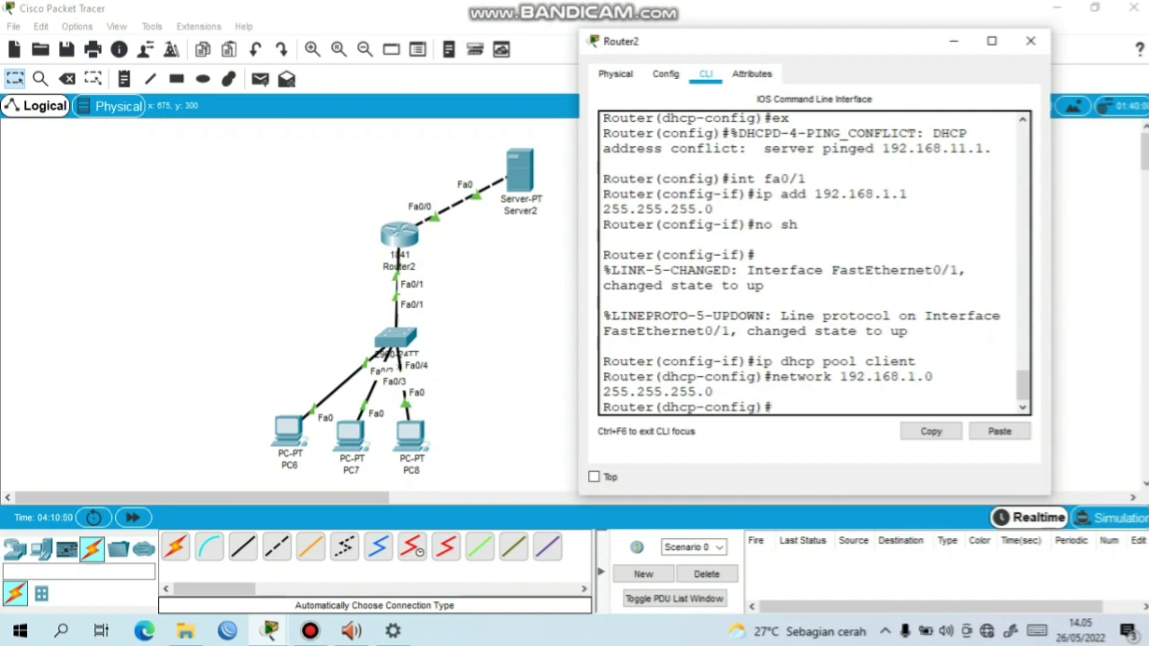
text(default-router 192.168.1.1)
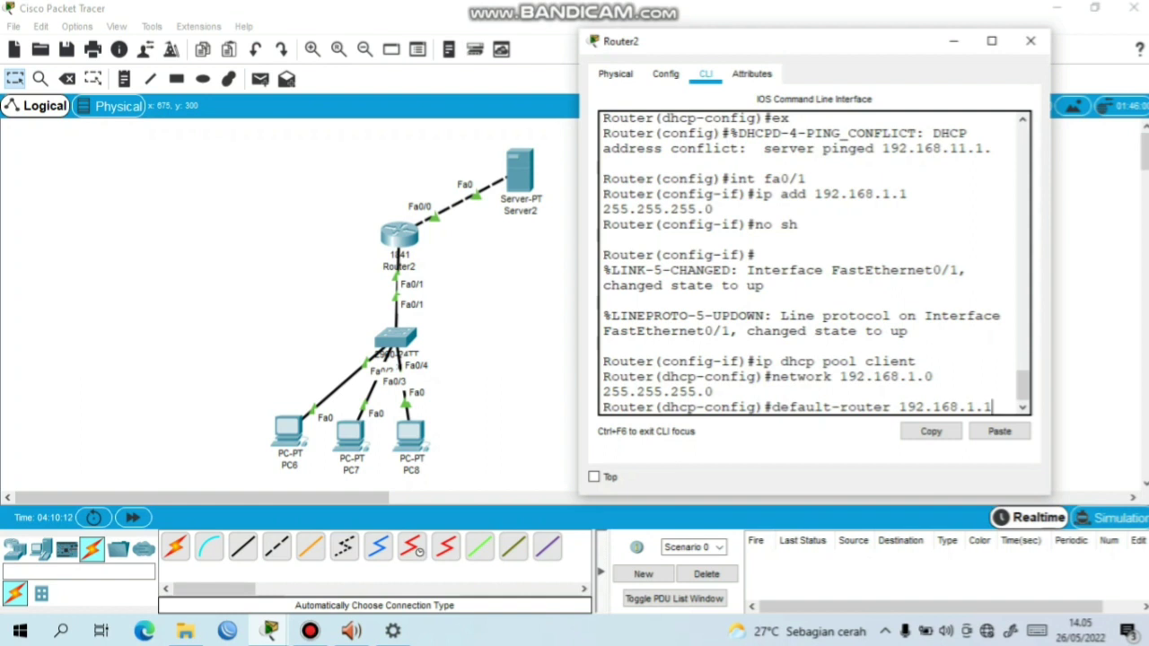
key(Return)
Add DNS server 192.168.11.2 to the client pool, exit, and close the console
text(dns-server 192.168.11.2)
key(Return)
text(ex)
key(Return)
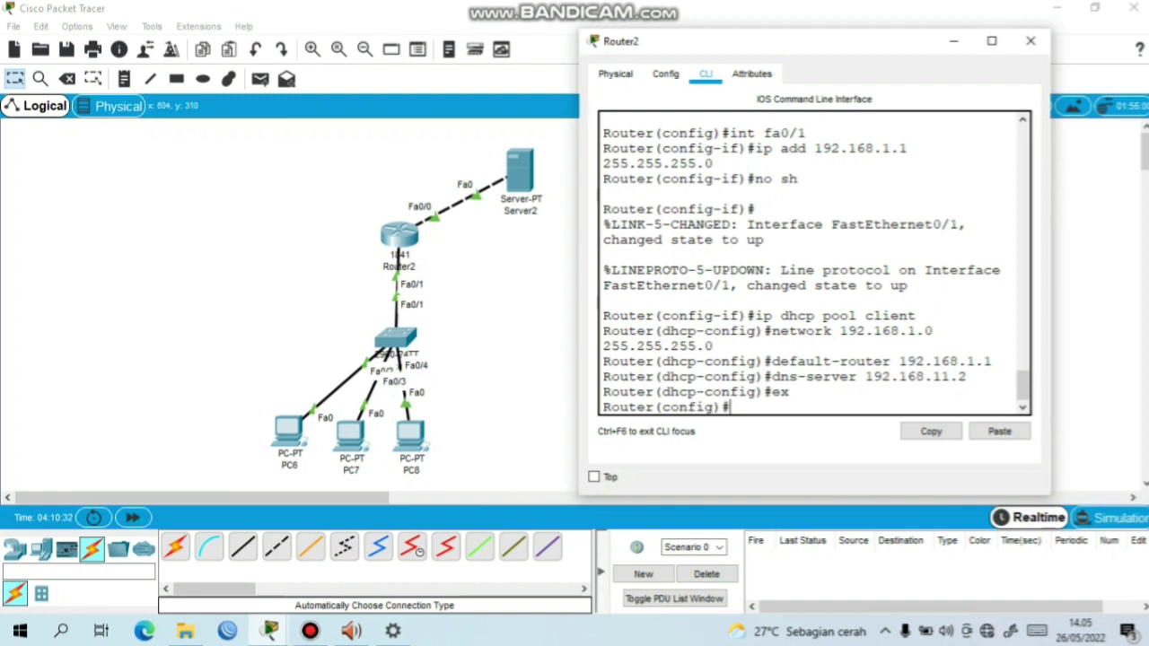
key(alt+F4)
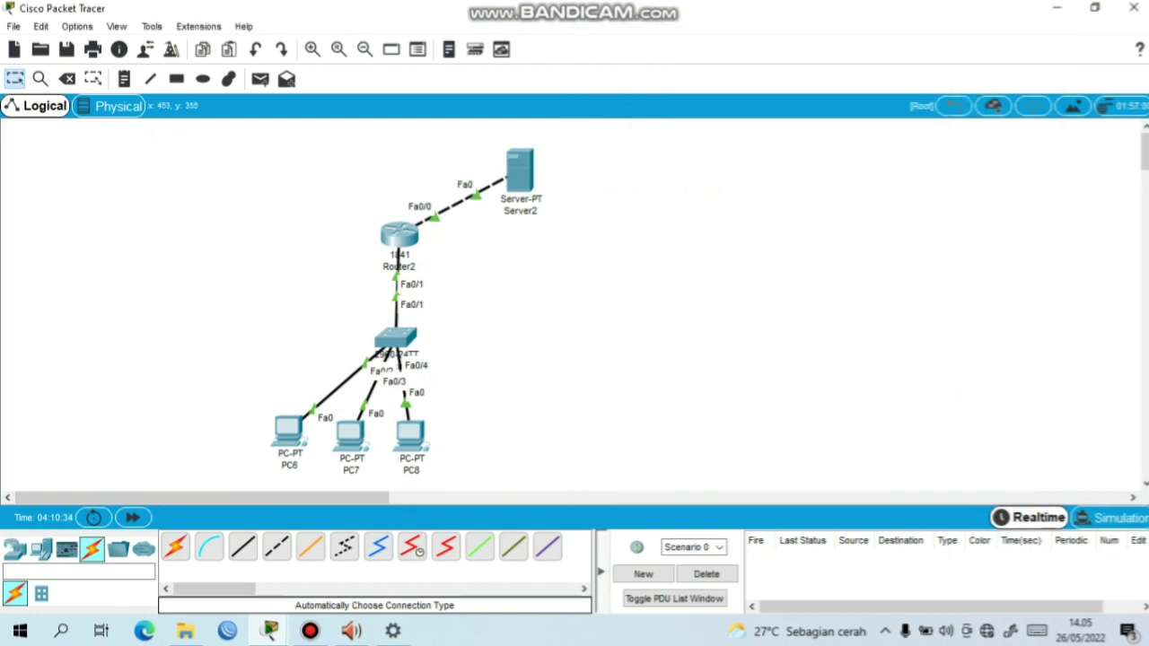
Switch PC6's IP configuration to DHCP so it gets 192.168.1.2, gateway 192.168.1.1, DNS 192.168.11.2
click(288, 432)
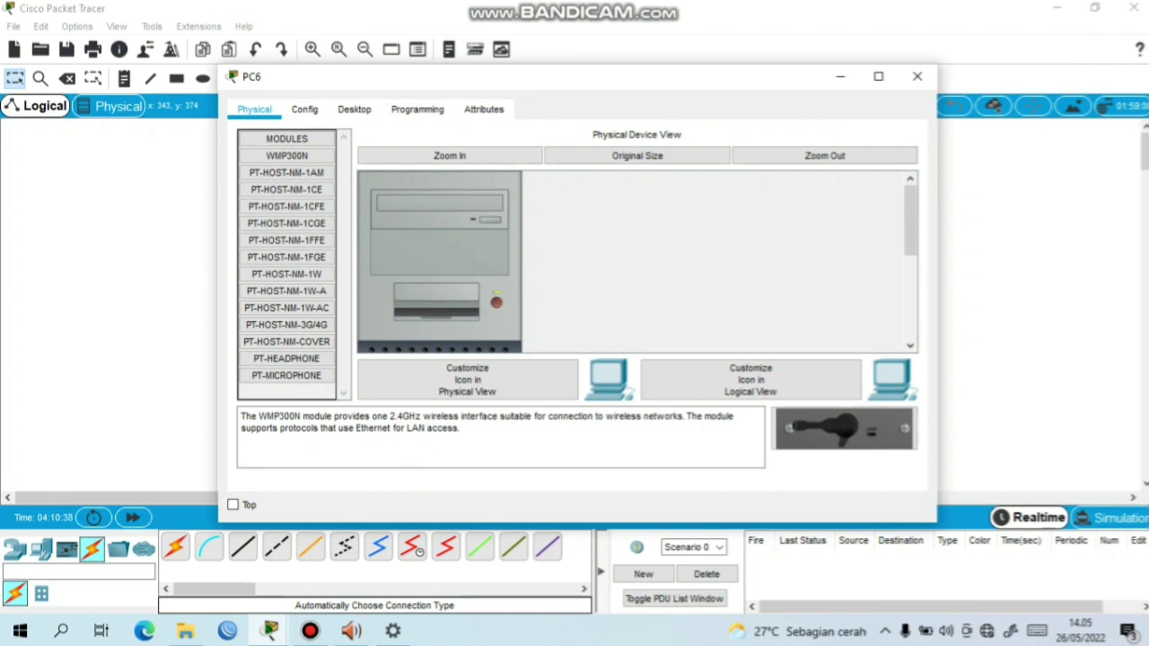
click(353, 109)
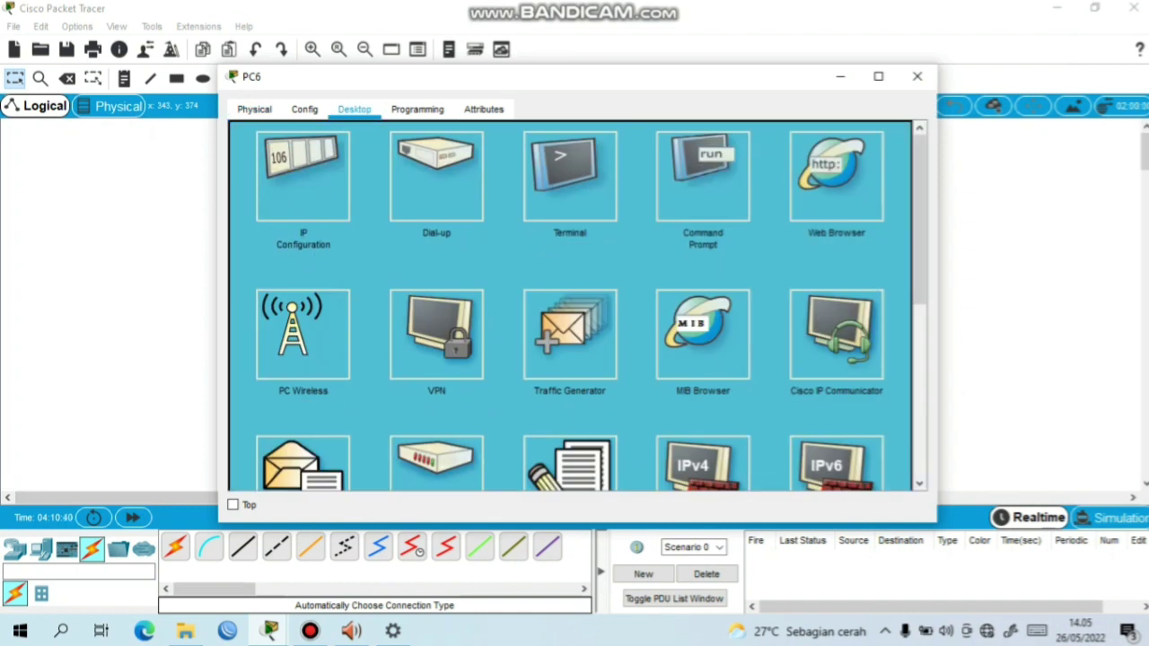
click(303, 175)
scroll(575, 305, down, 3)
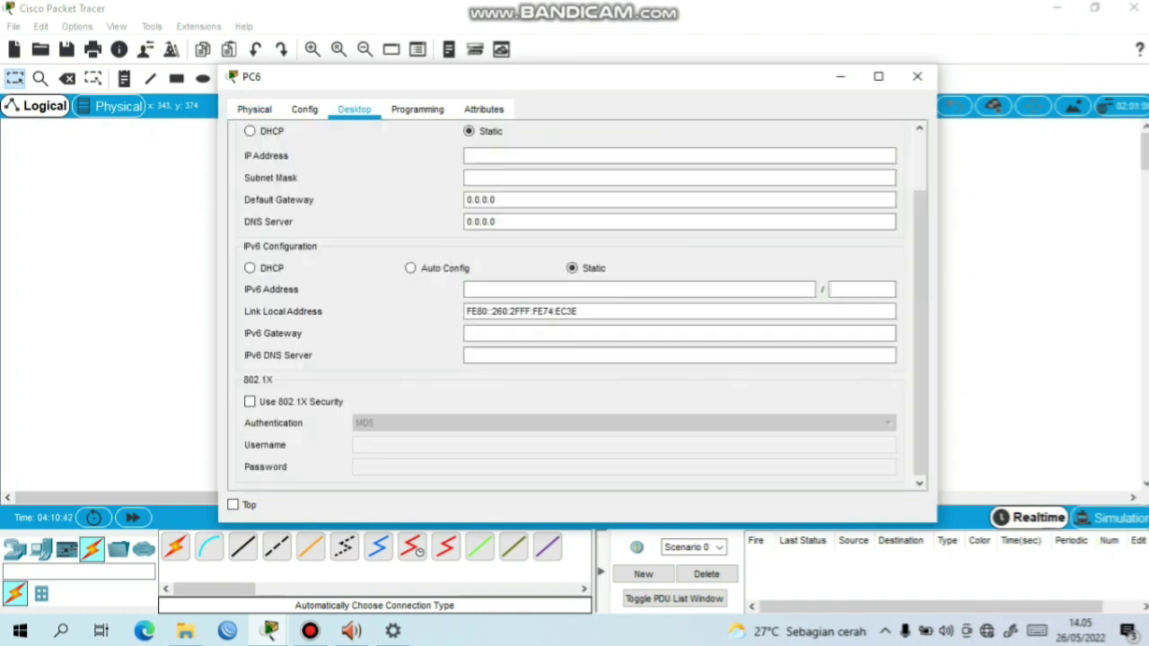
click(249, 131)
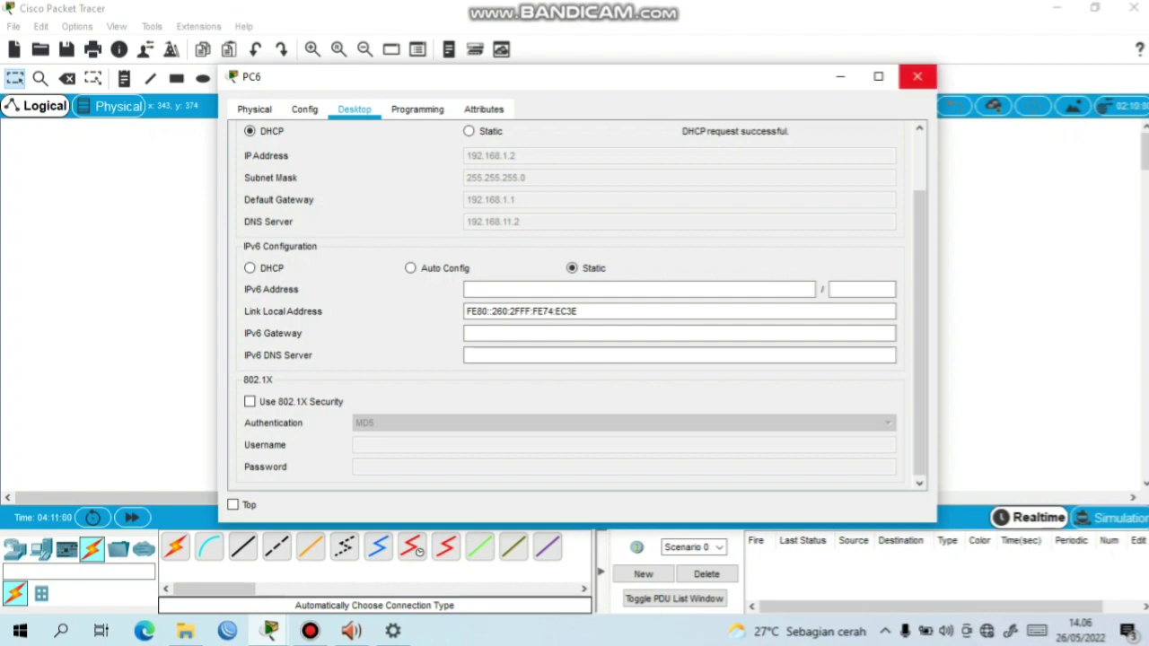
click(918, 76)
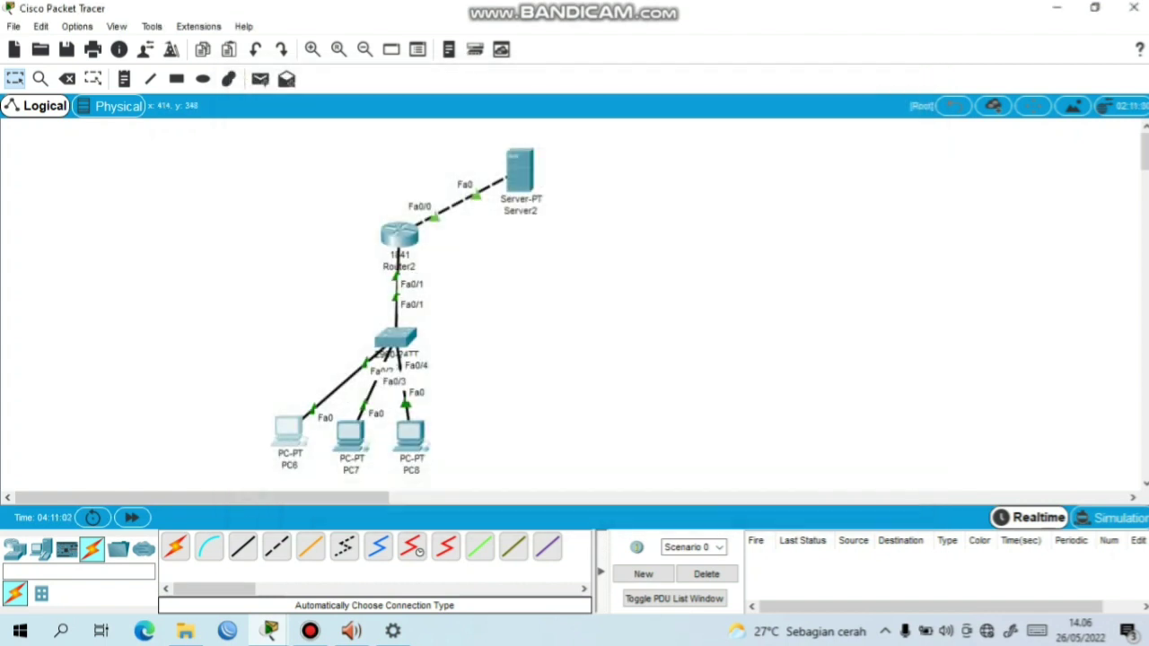
click(350, 435)
click(354, 109)
click(303, 187)
click(917, 77)
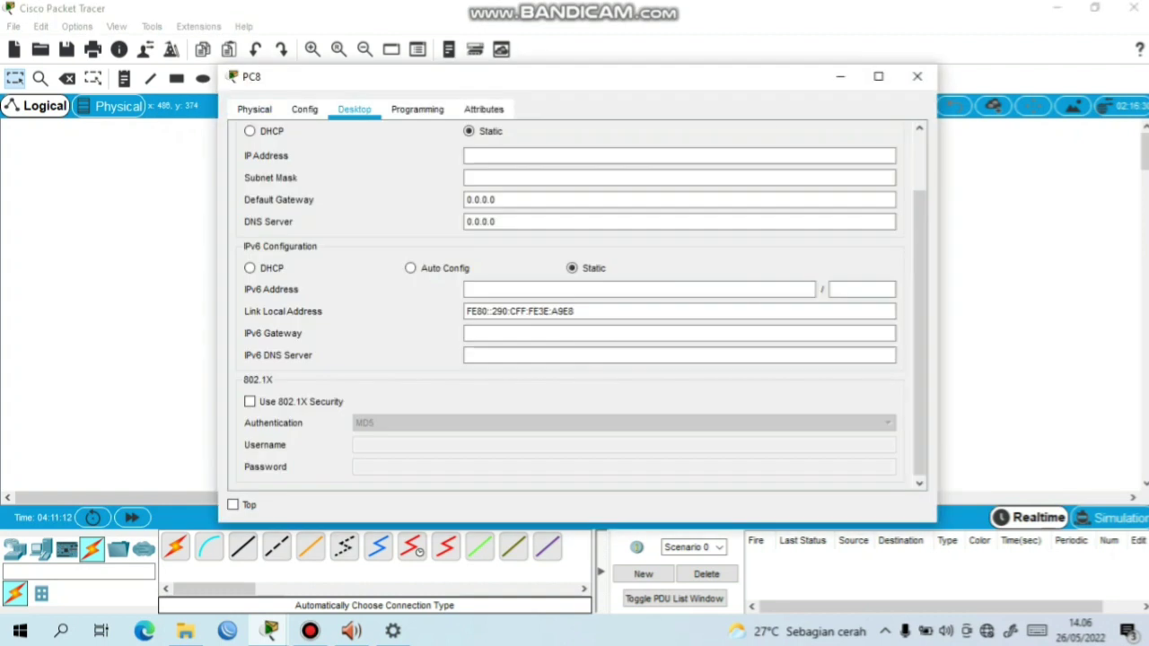
click(249, 131)
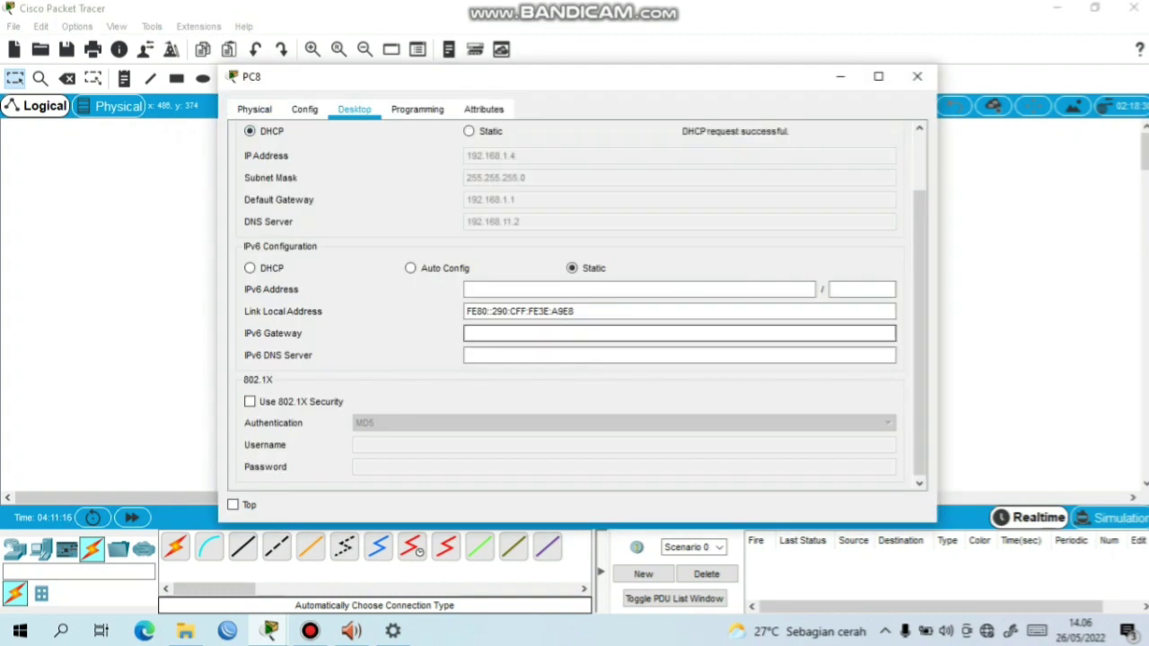
click(917, 76)
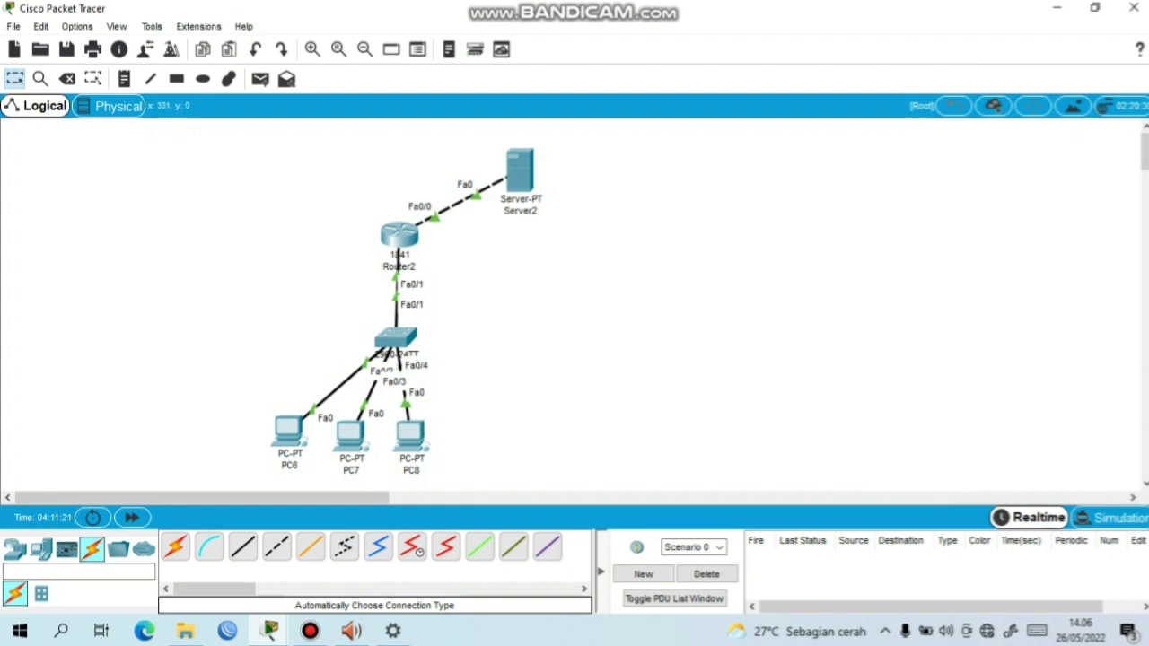
Send simple PDU pings from PC6, PC7 and PC8 to Server2, then delete the results
click(261, 79)
click(289, 432)
click(520, 170)
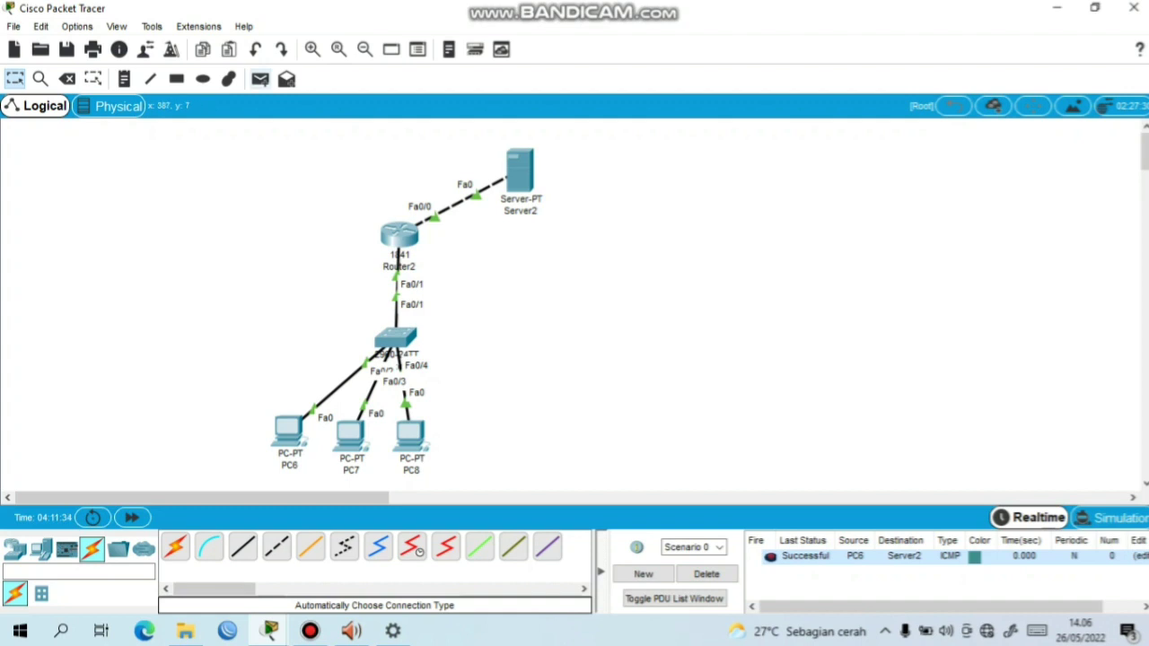
click(260, 79)
click(350, 436)
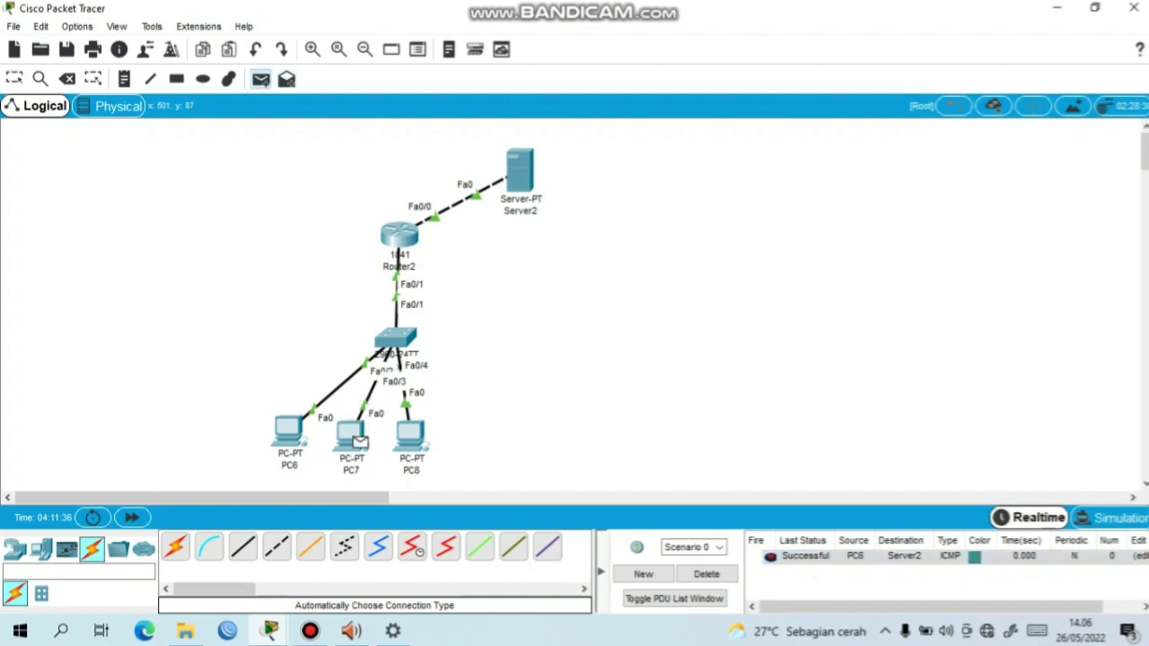
click(519, 170)
click(261, 79)
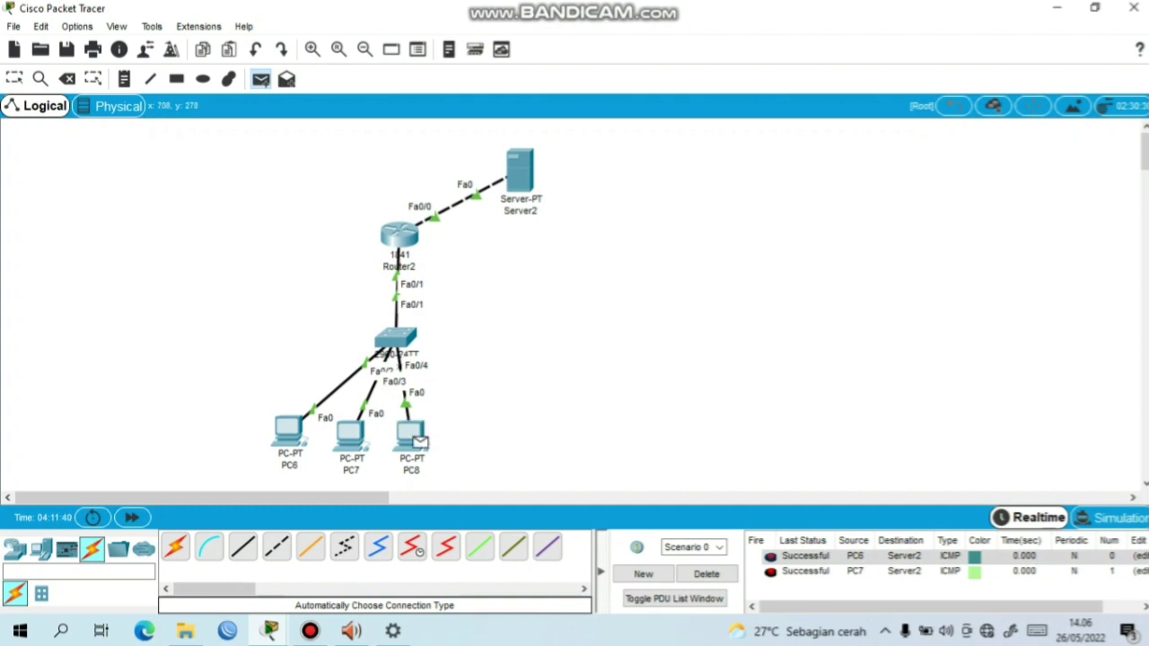
click(411, 435)
click(520, 171)
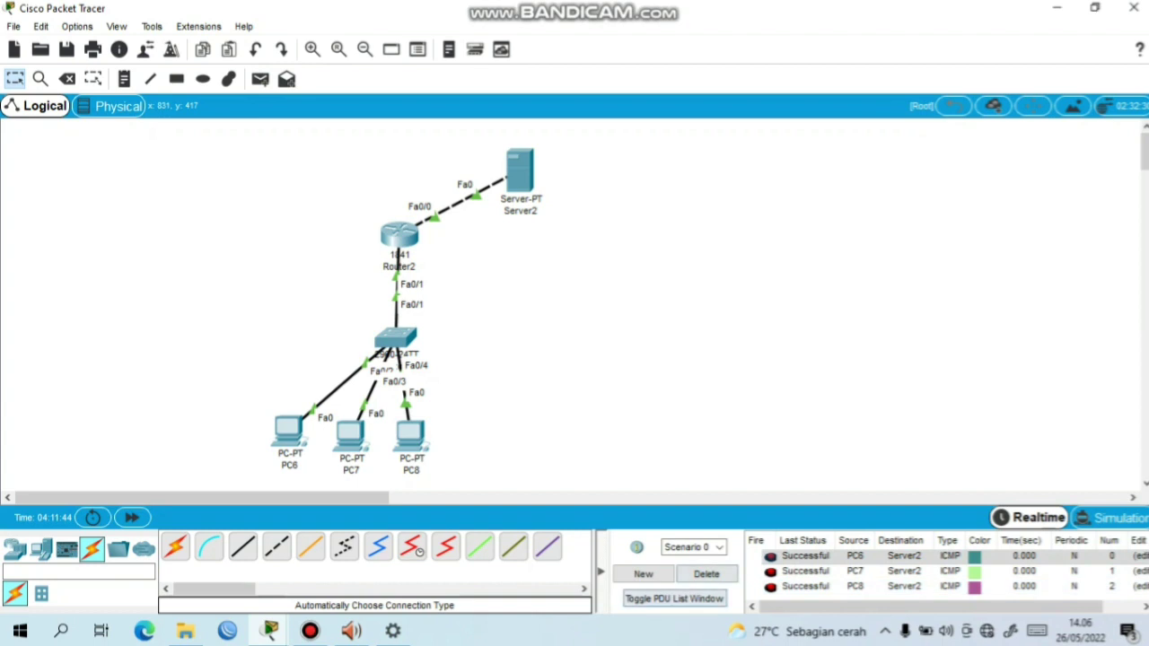
click(707, 574)
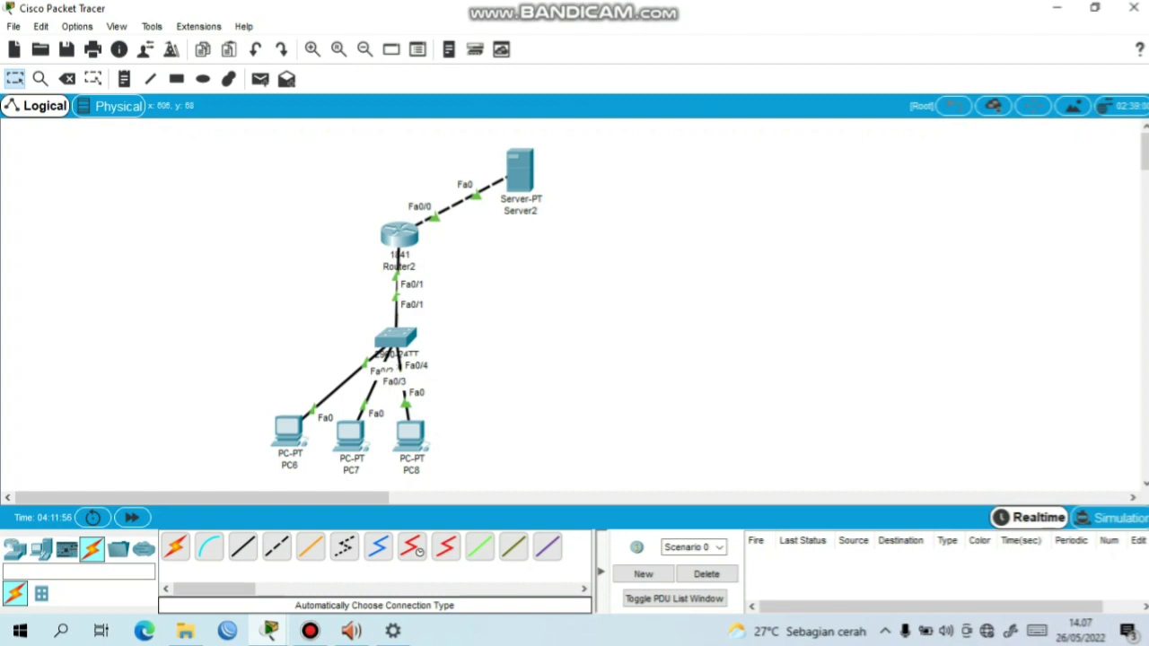
Open the DNS page in Server2's Services tab
mouse_move(519, 172)
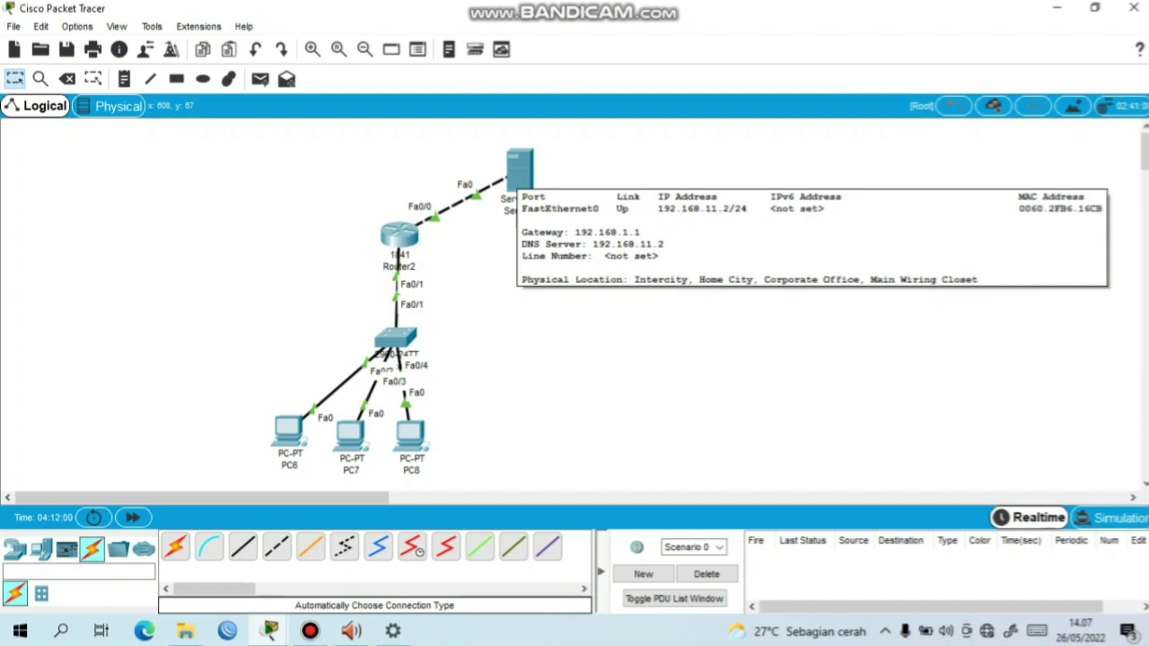
click(519, 170)
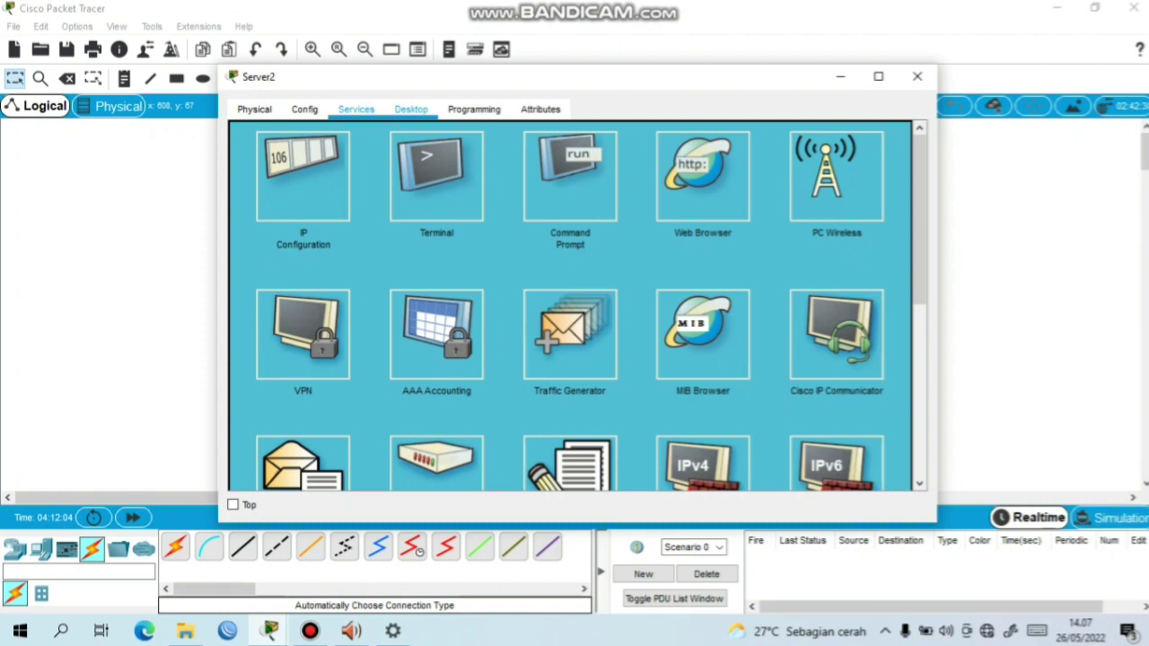
click(355, 109)
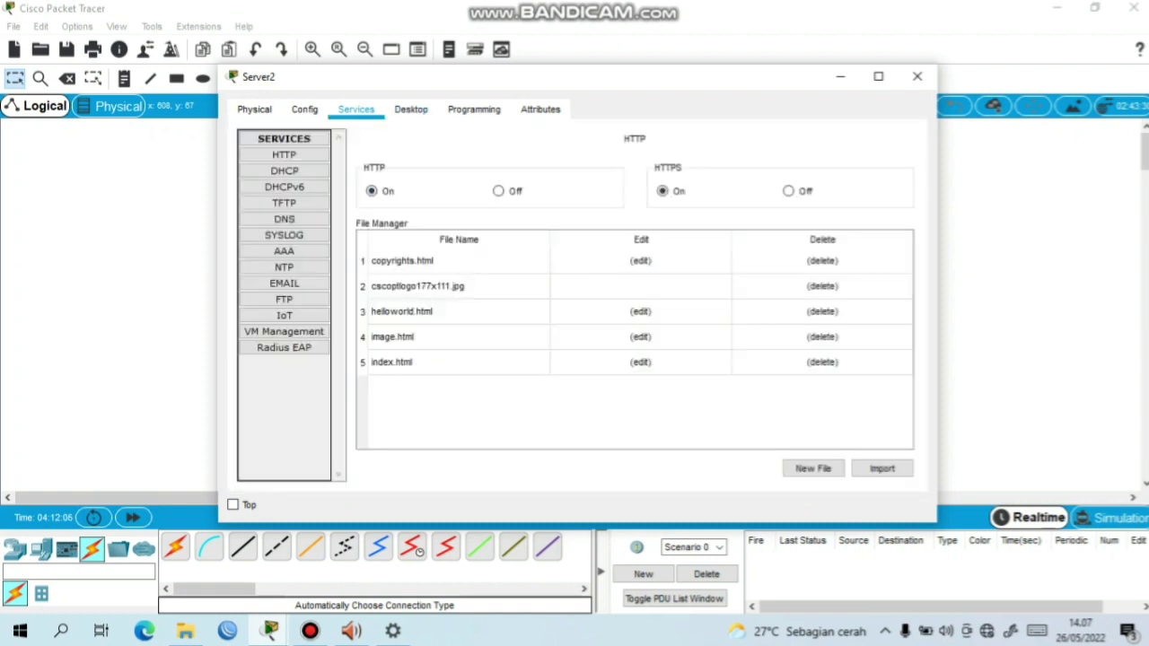
click(284, 219)
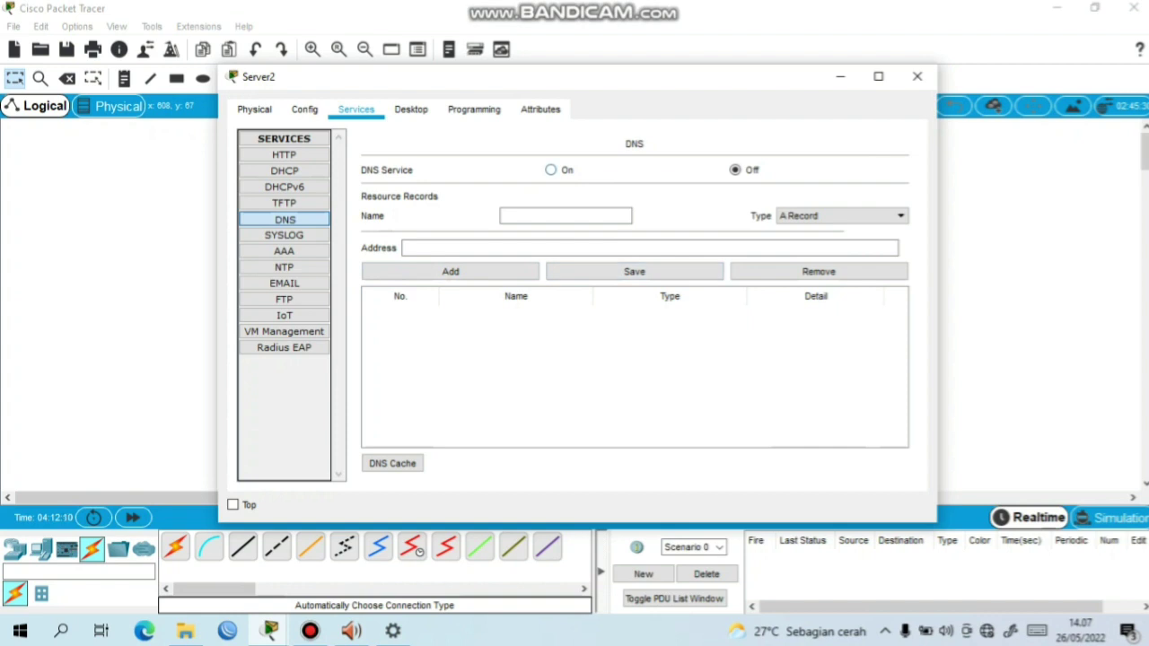
Turn Server2's DNS on, add an A record tkj.com → 192.168.11.2, and close the server window
click(550, 170)
click(565, 216)
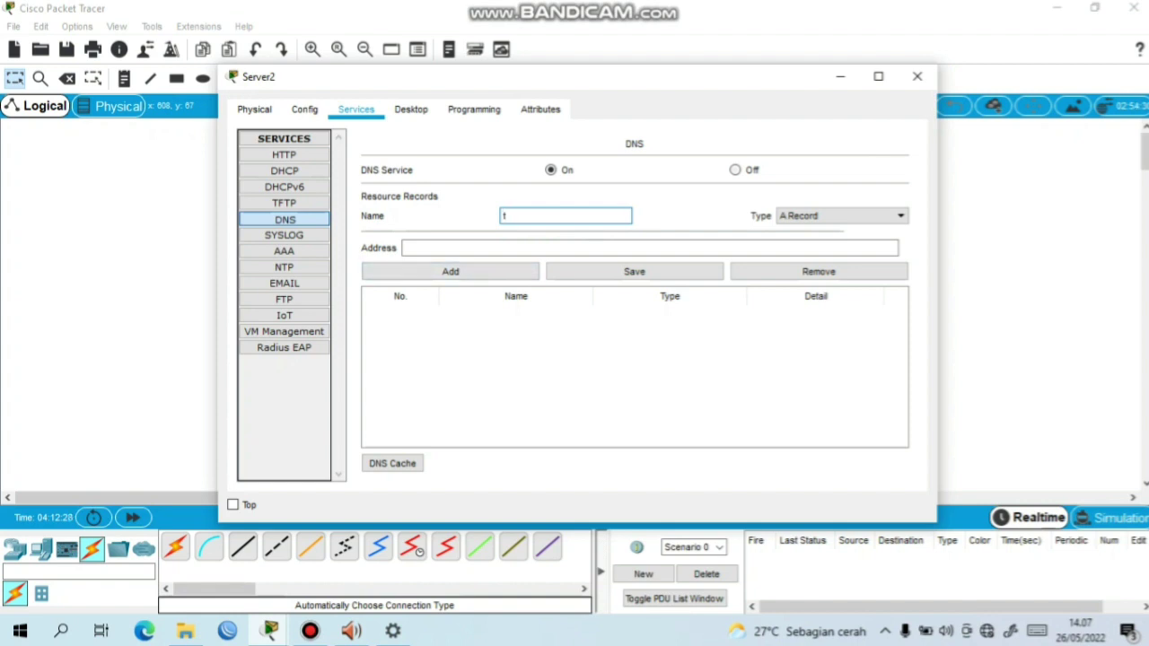
text(tkj.com)
click(406, 248)
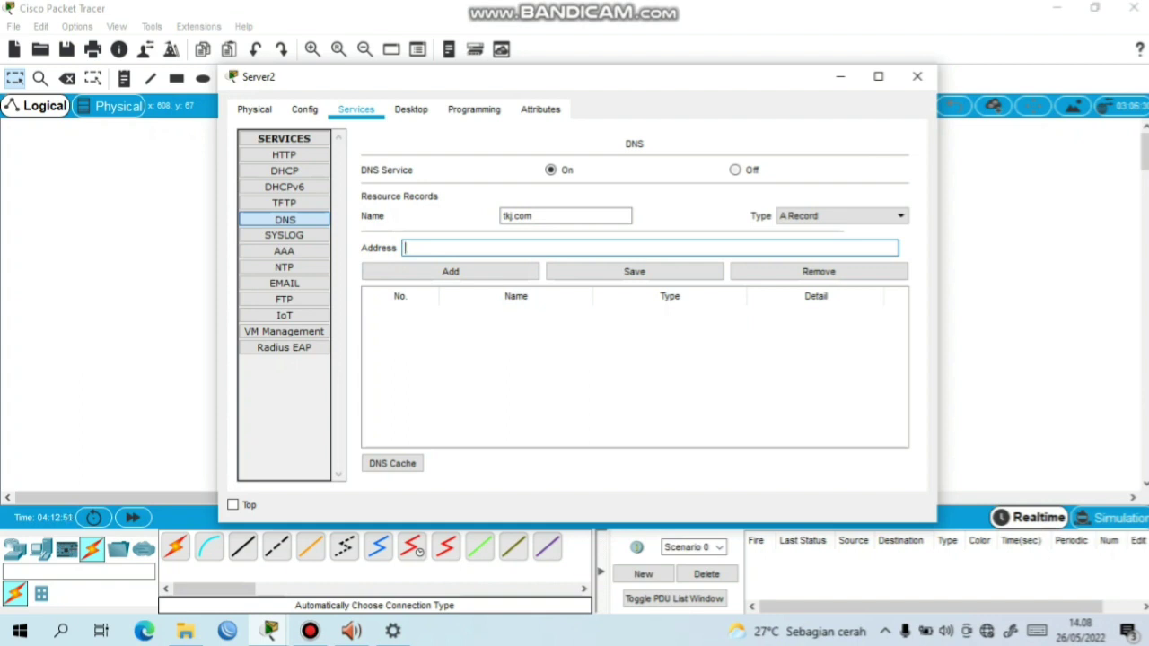
text(192.168.11.1)
key(BackSpace)
text(2)
click(450, 271)
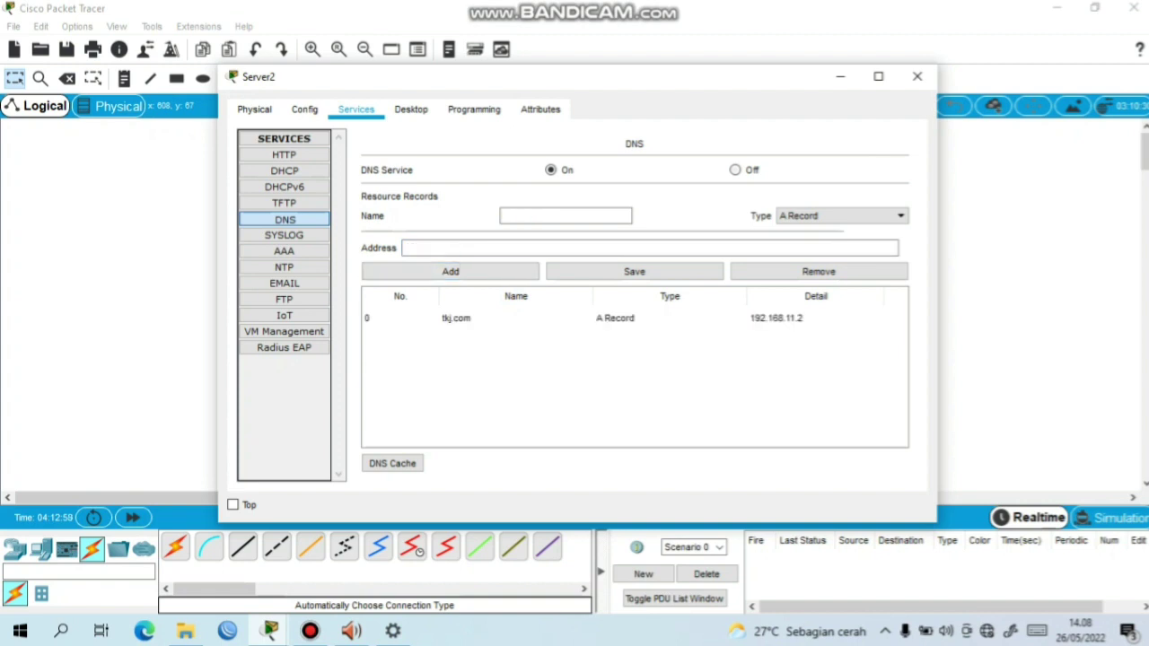
click(538, 248)
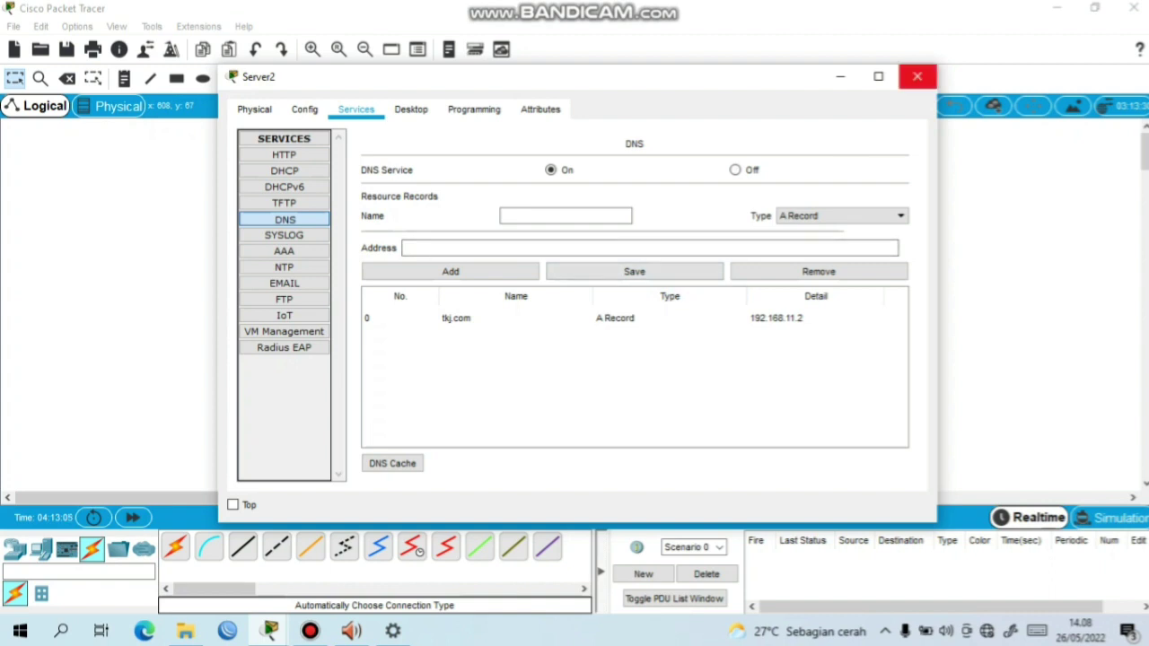
click(917, 76)
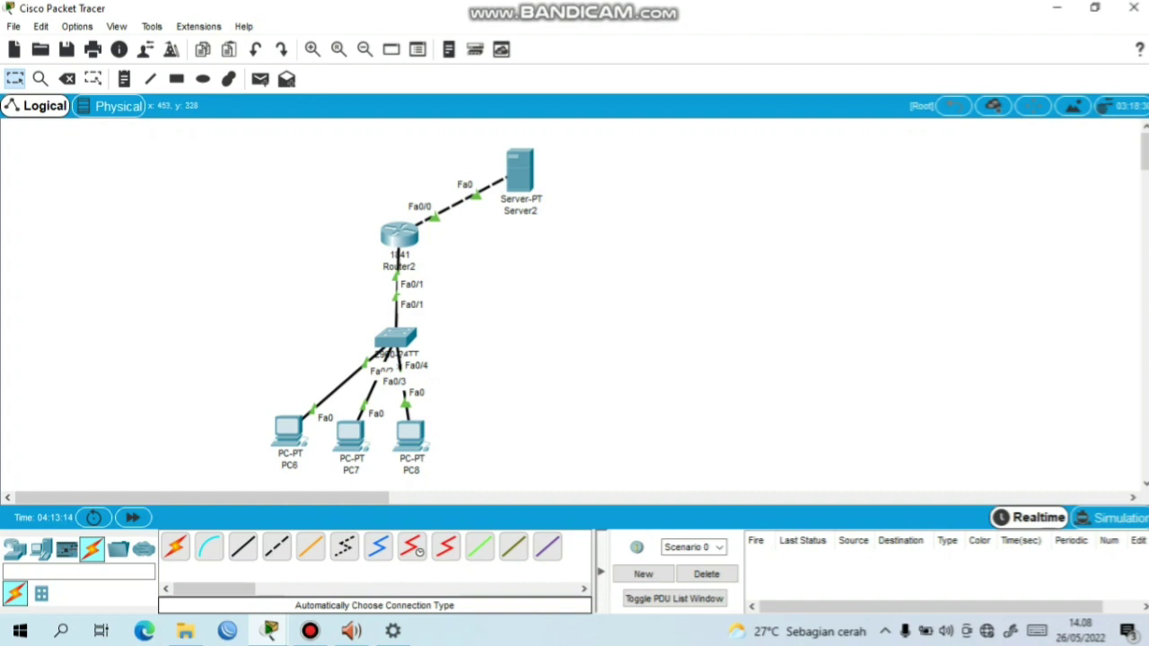
Load tkj.com in PC6's web browser, then open PC7's configuration window
click(289, 433)
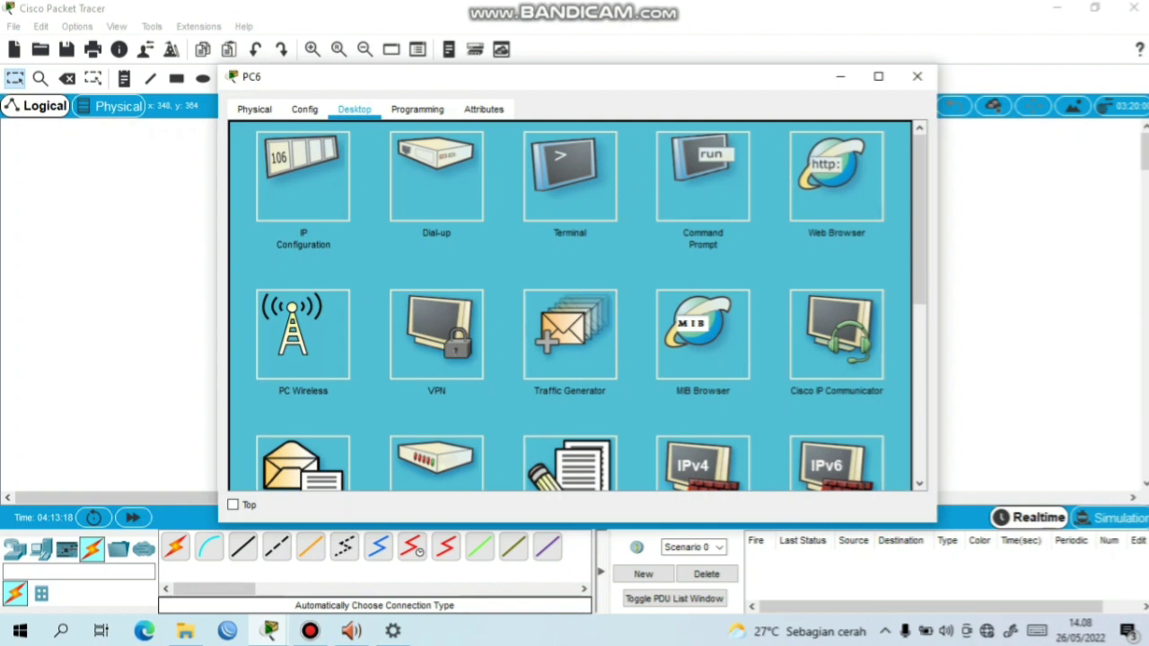
click(836, 176)
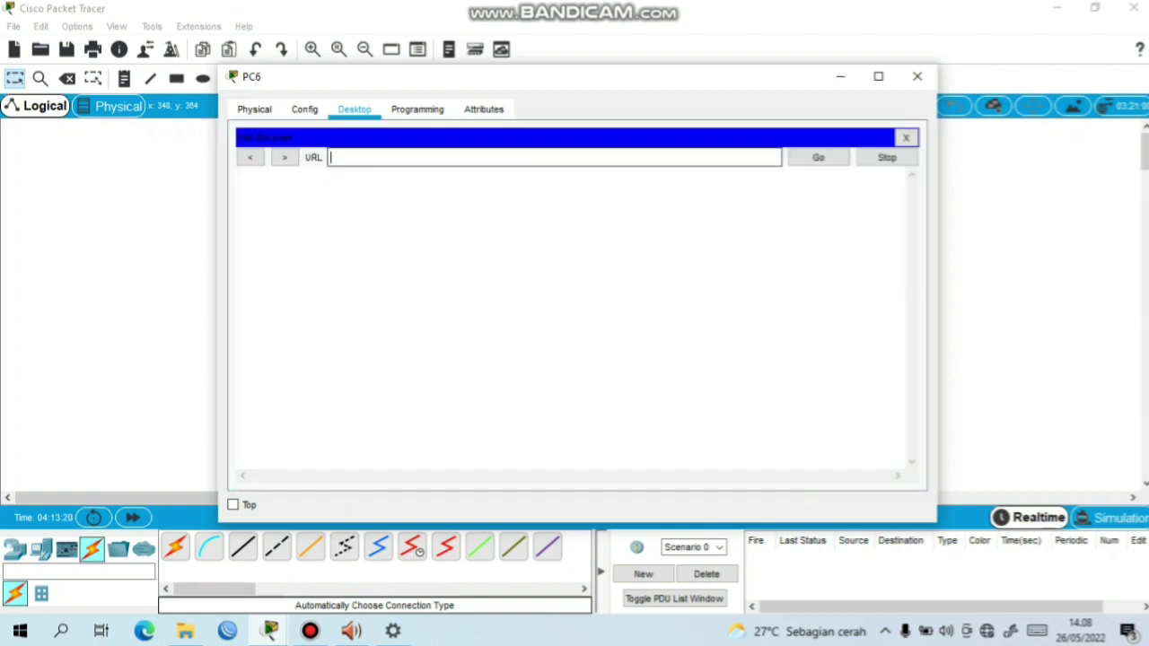
text(t)
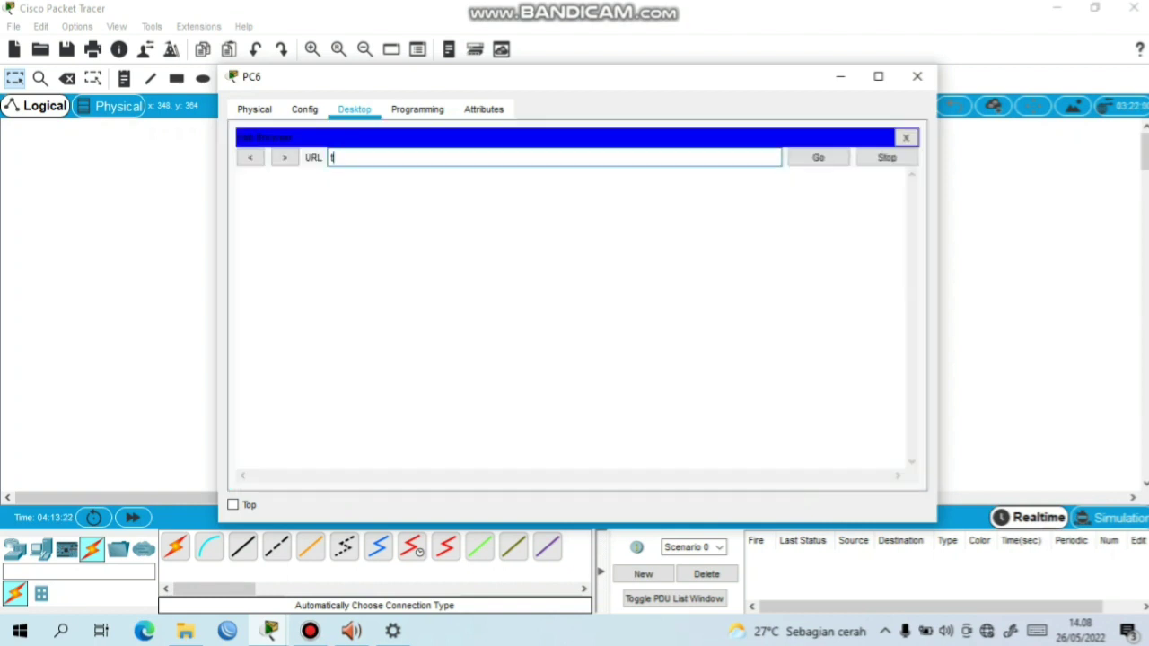
text(kj.com)
key(Return)
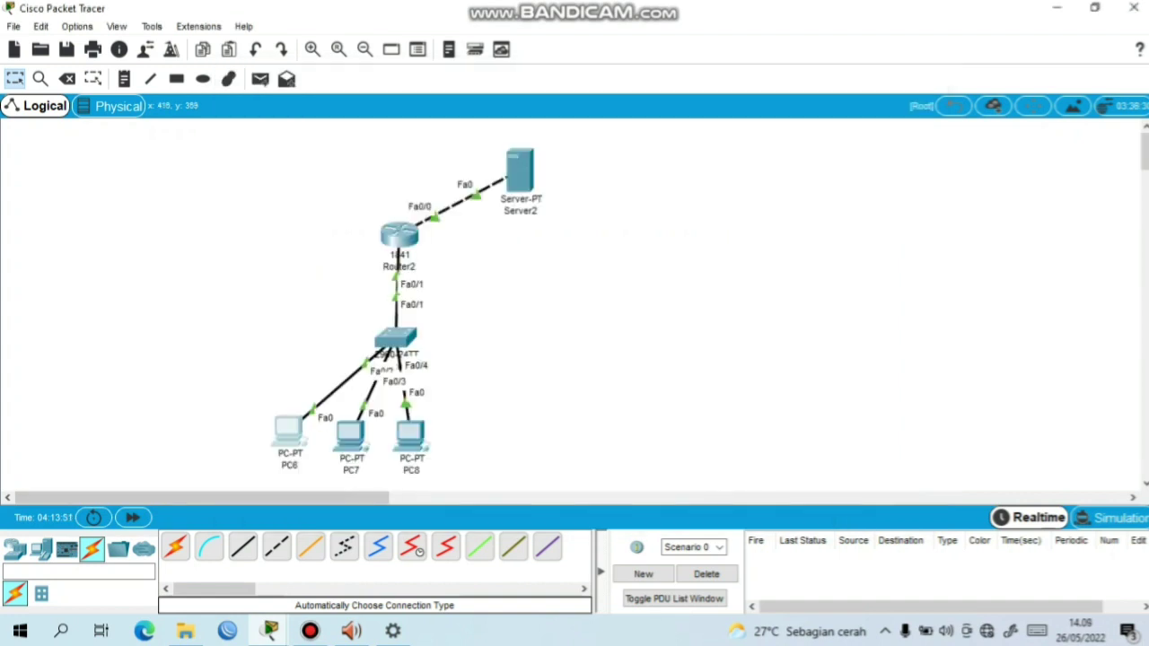
click(350, 436)
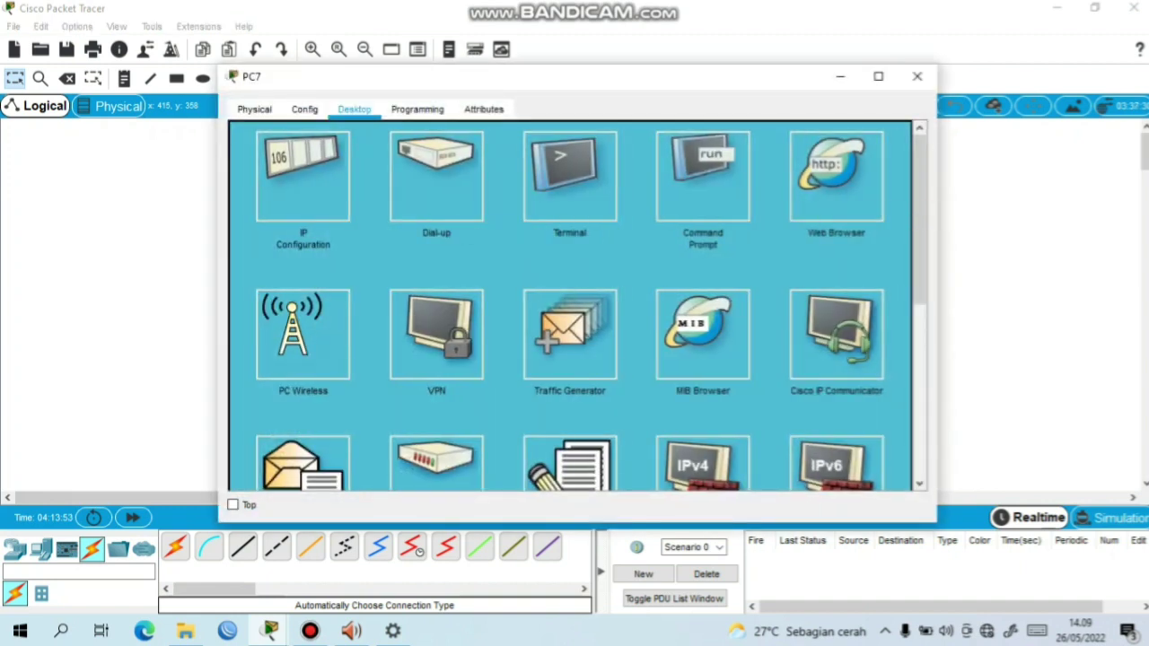
Browse to tkj.com on PC7 and PC8, closing each PC's window afterwards
click(835, 175)
text(tkj.com)
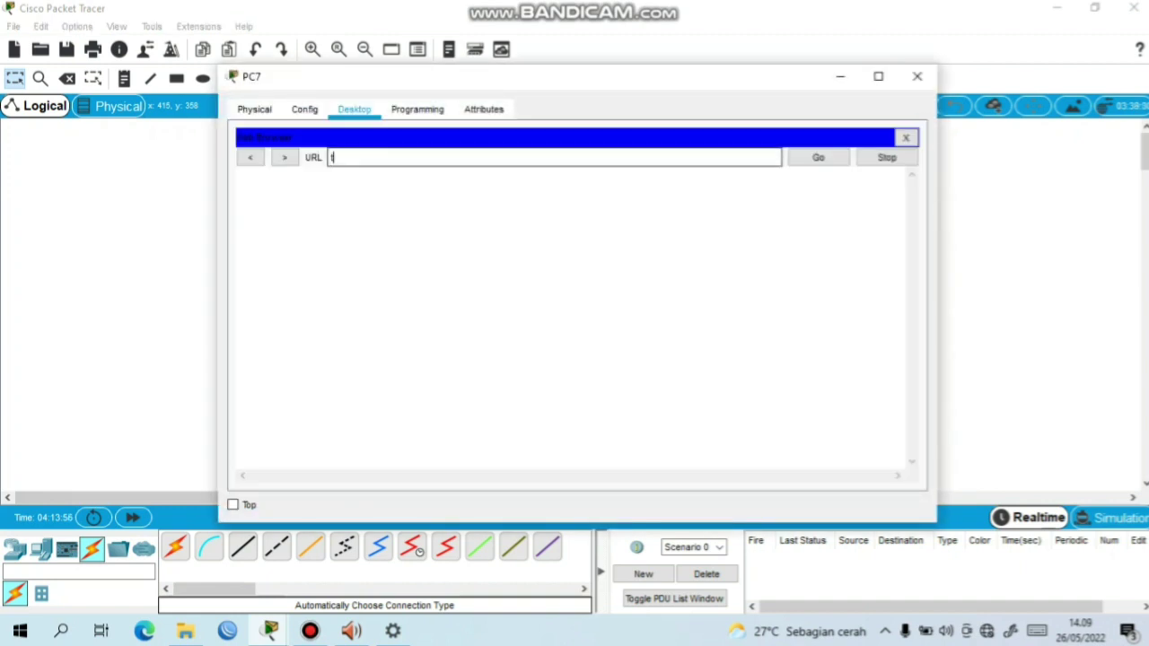
key(Return)
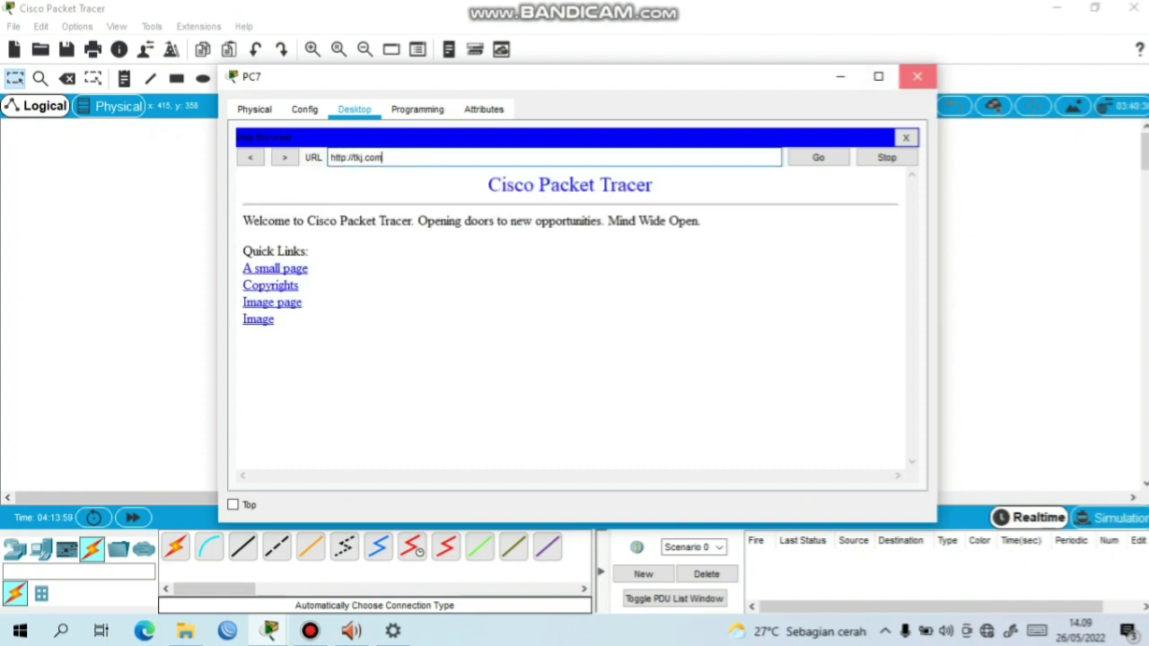
click(917, 76)
click(411, 435)
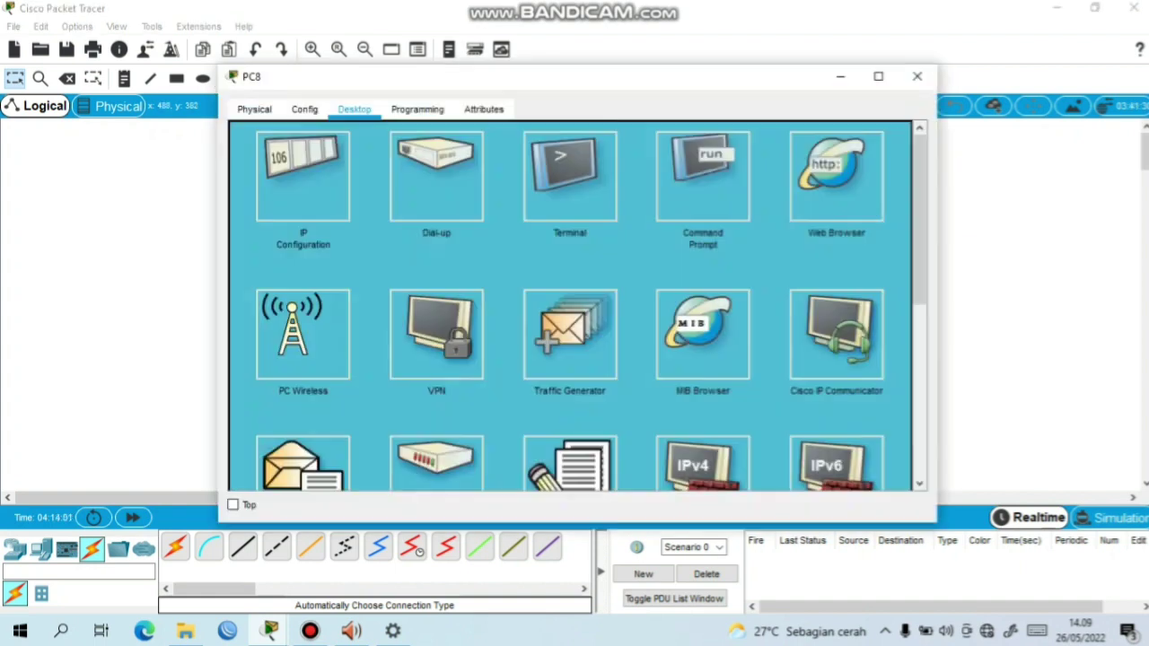
click(835, 175)
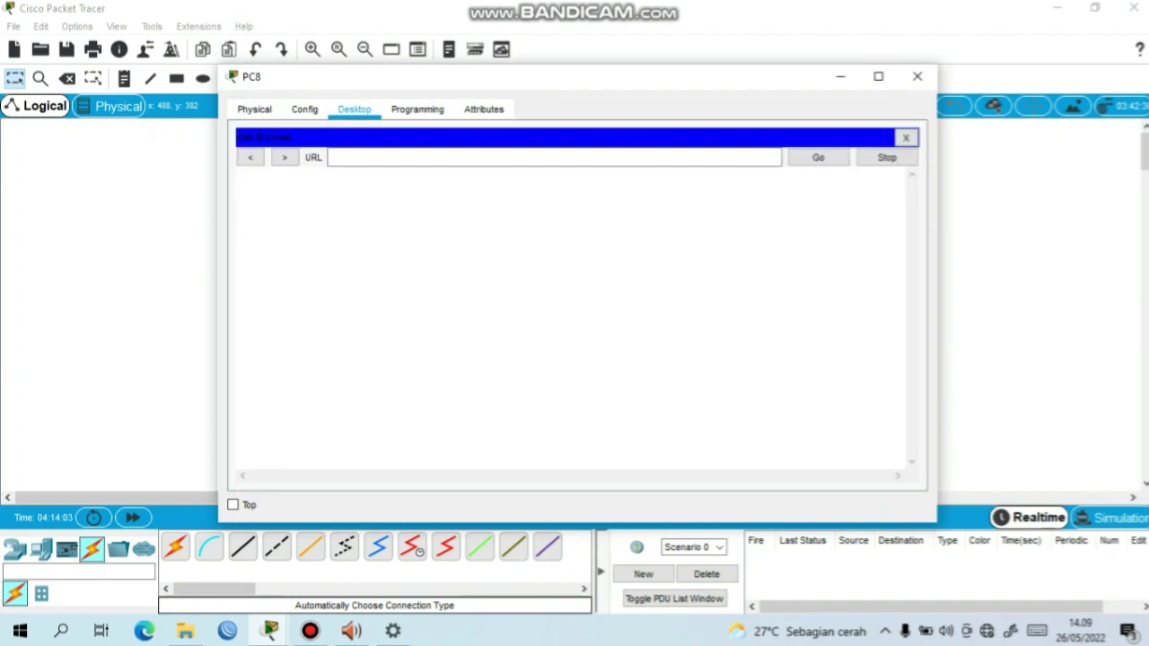
text(tk)
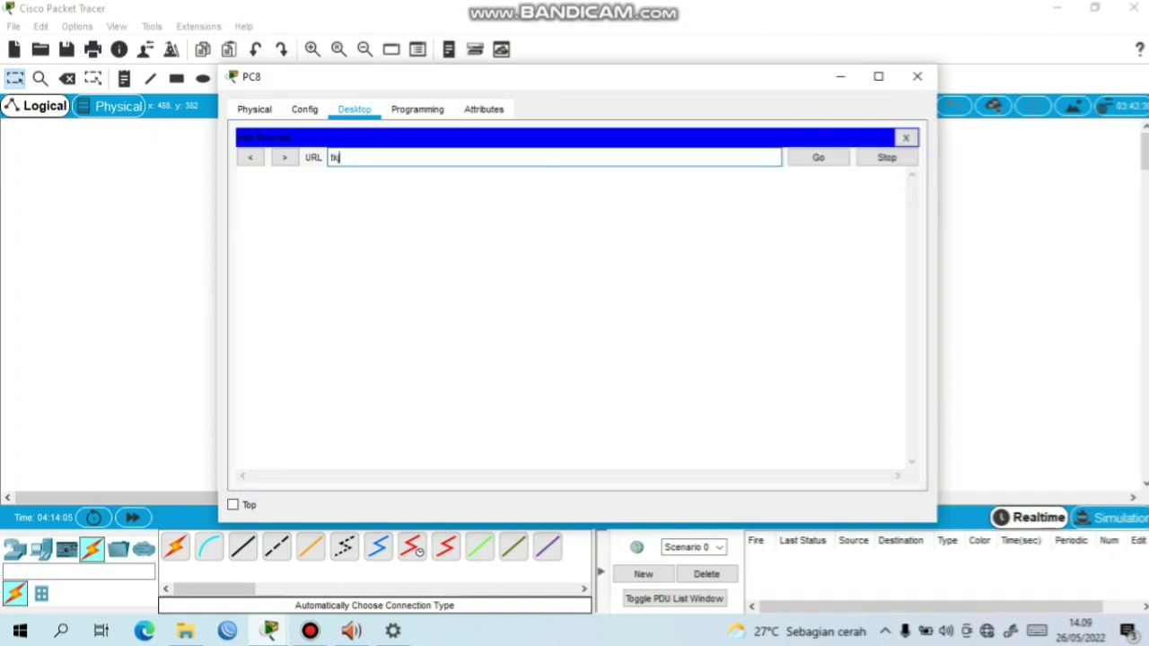
text(j.com)
key(Return)
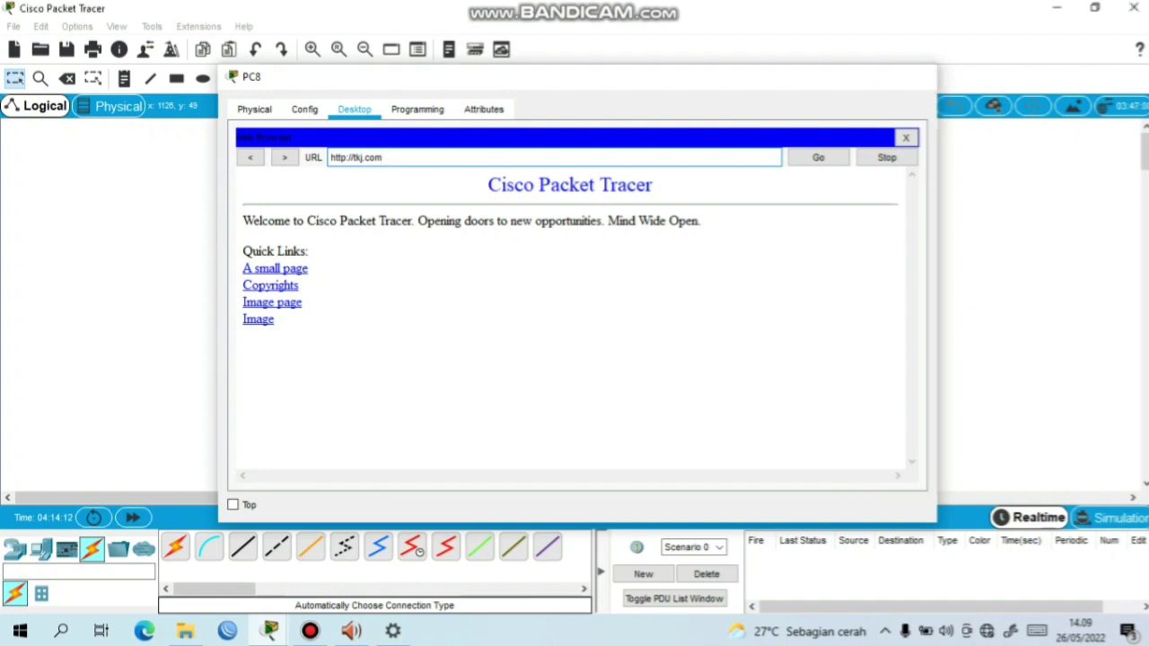
click(917, 76)
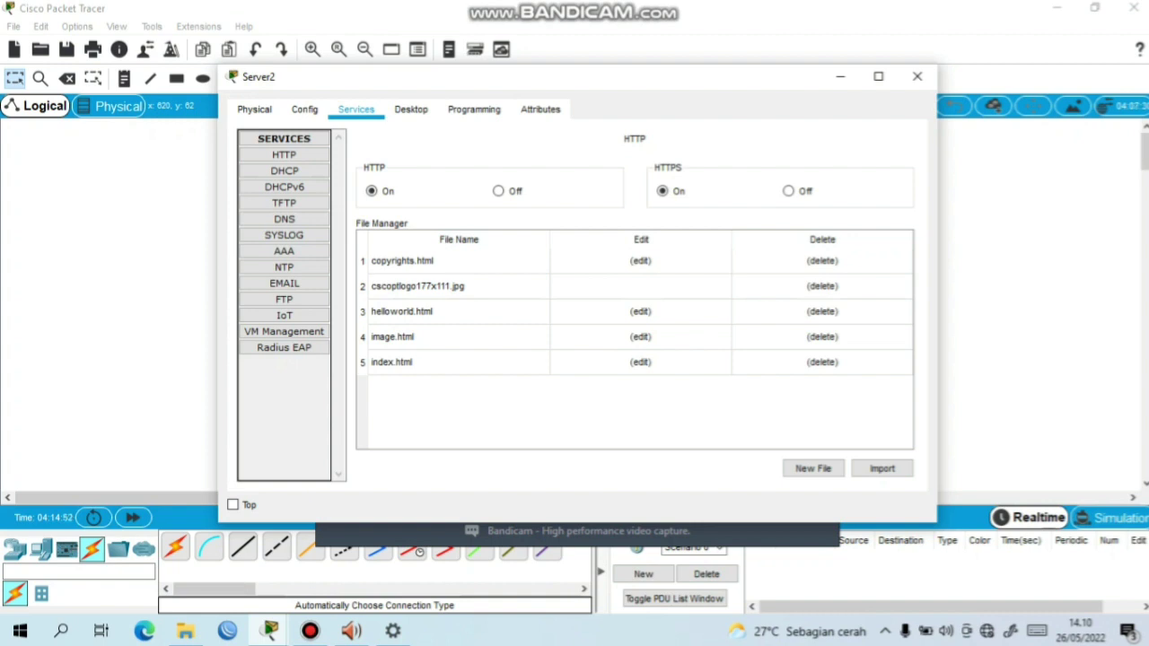
Move the Server2 window aside, minimize the recorder, and scroll Server2's Desktop to the Firewall app
drag(477, 83, 557, 99)
click(779, 73)
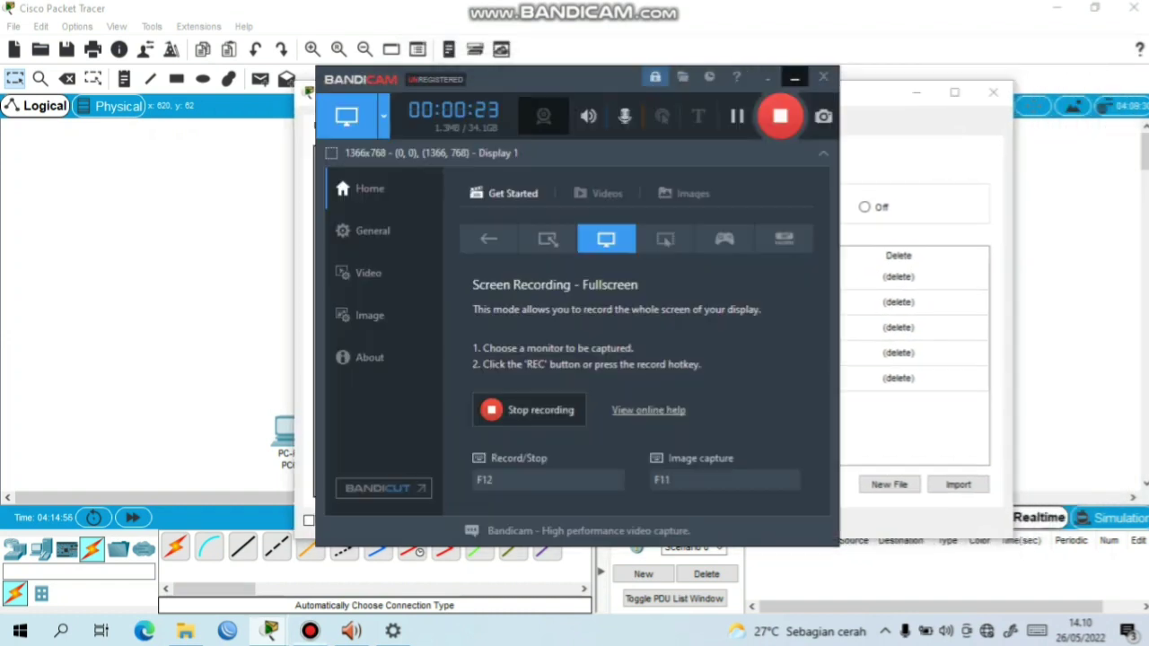
click(794, 78)
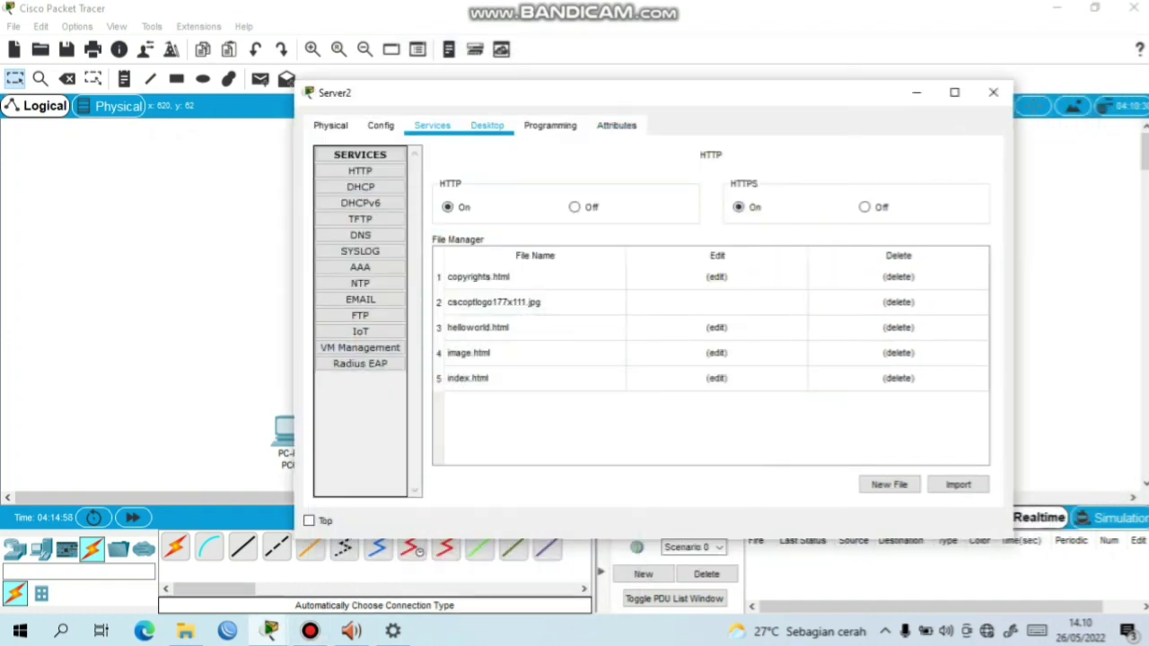
click(487, 126)
scroll(646, 322, down, 2)
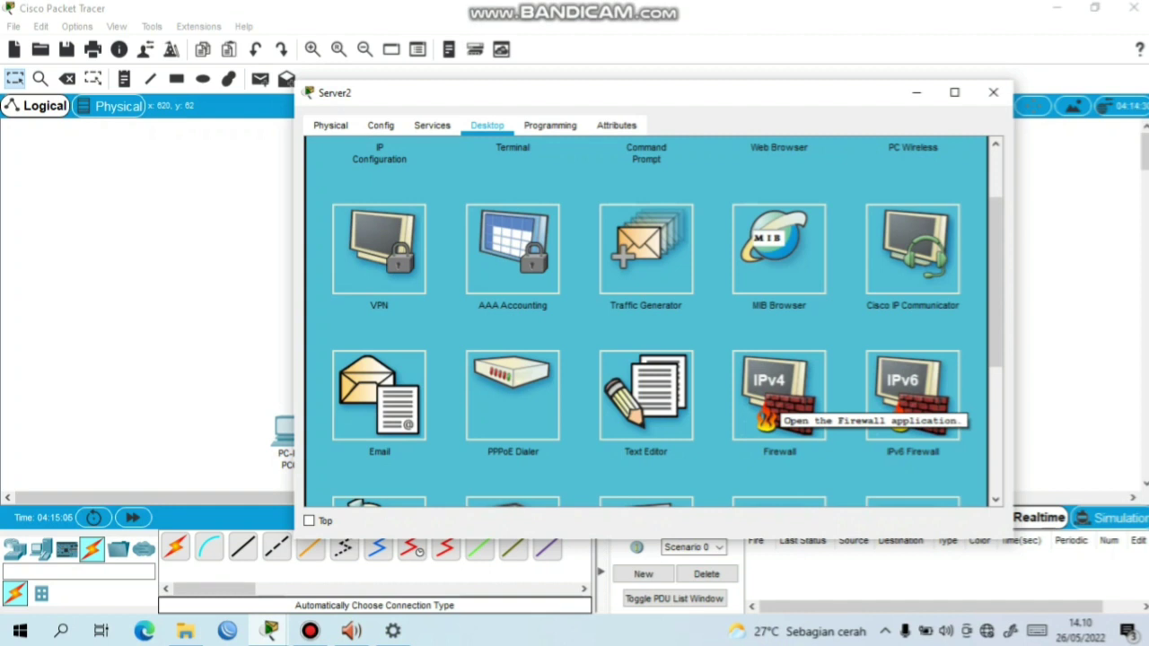
Turn on Server2's firewall and set a new inbound rule to Deny with protocol IP
click(773, 399)
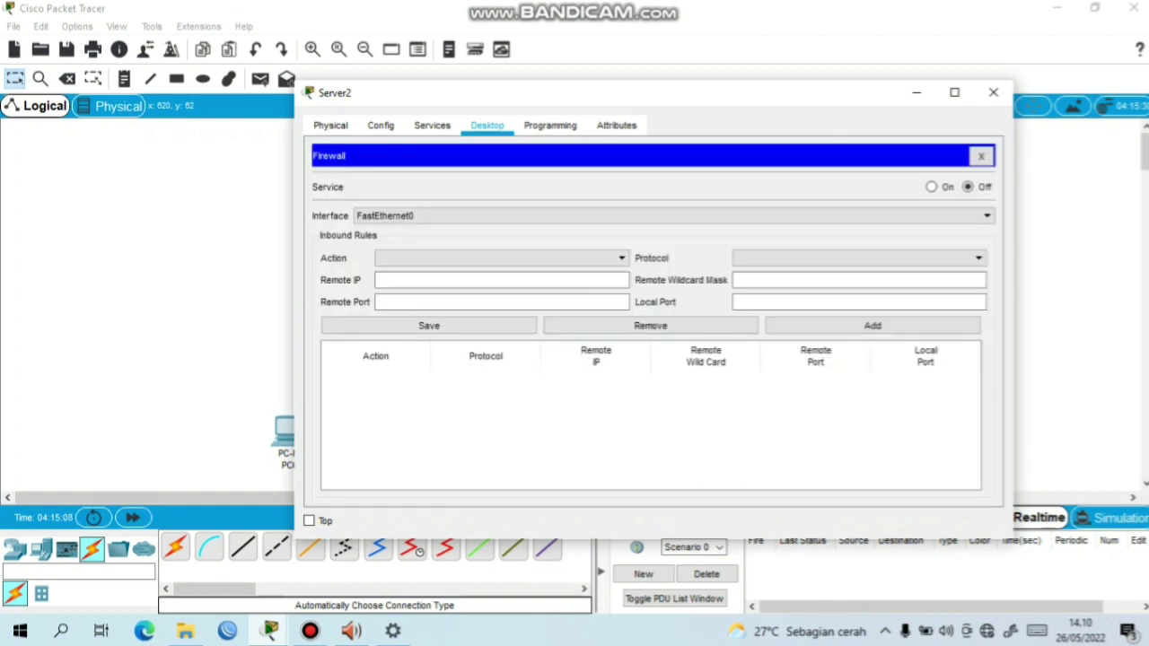
click(931, 187)
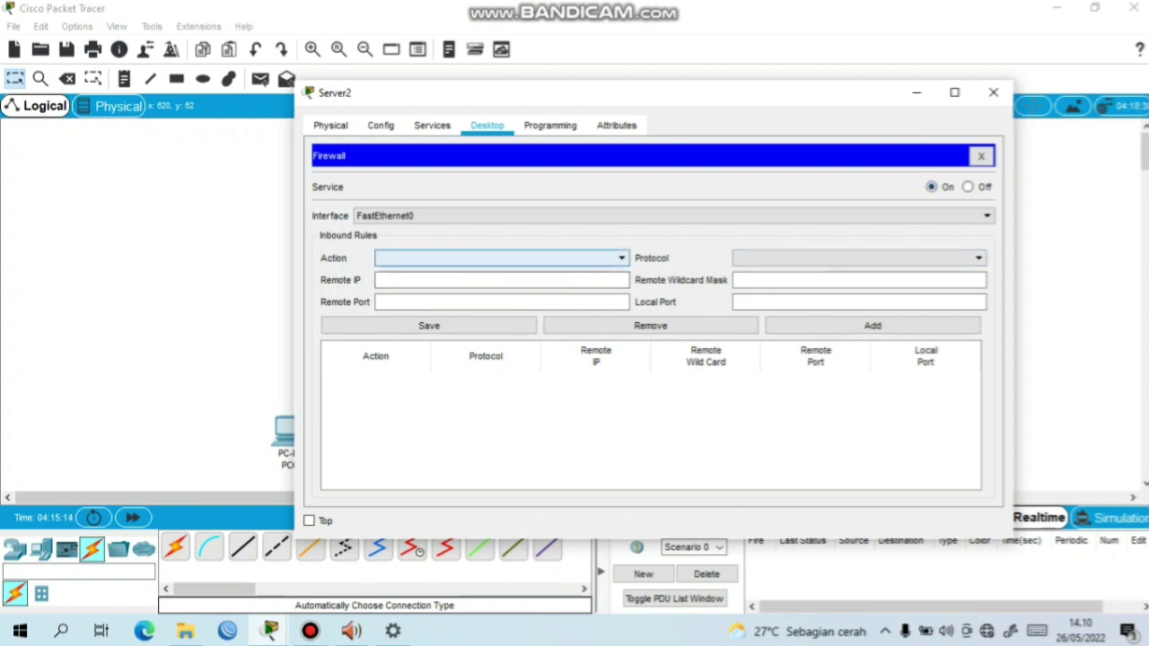
click(503, 258)
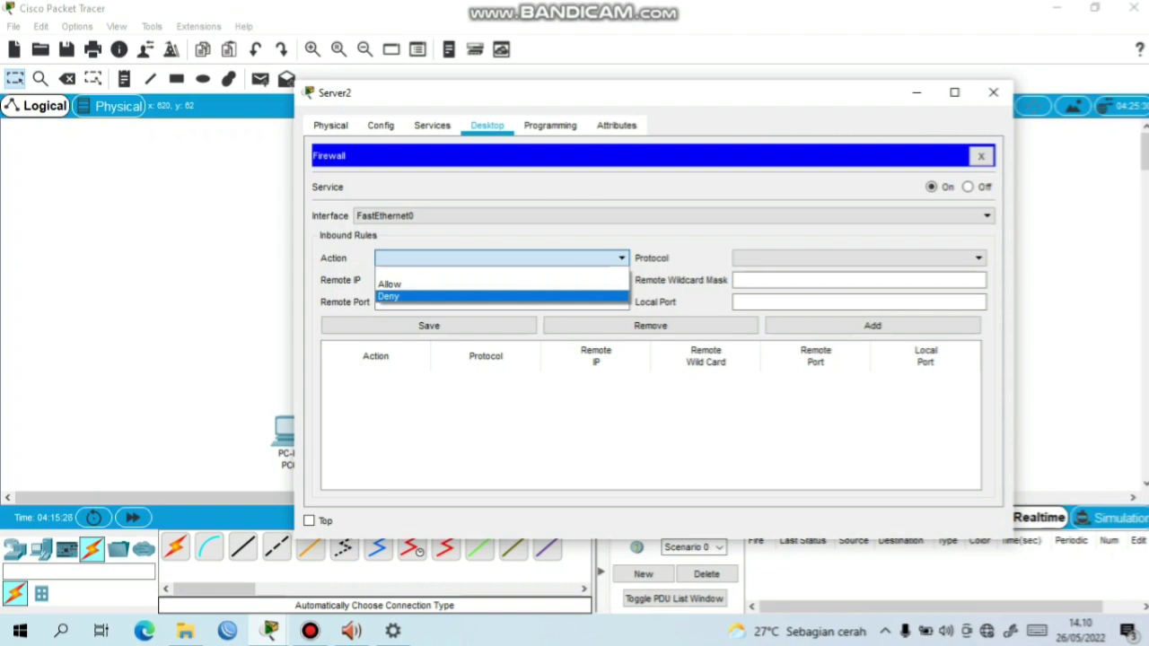
key(Return)
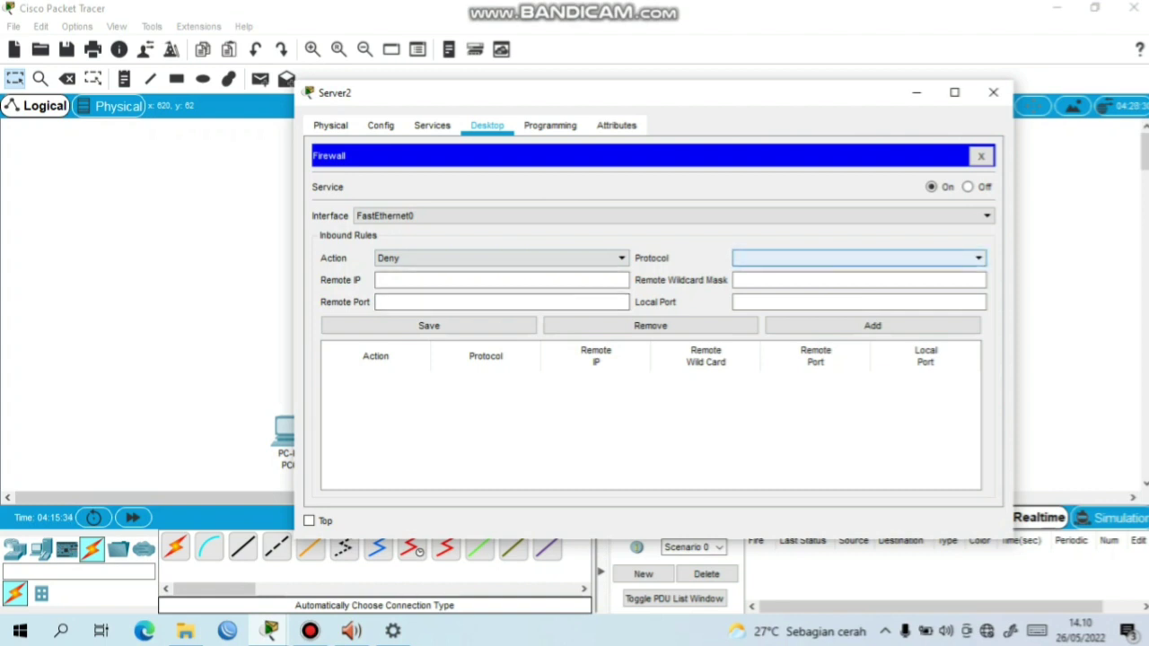
click(858, 258)
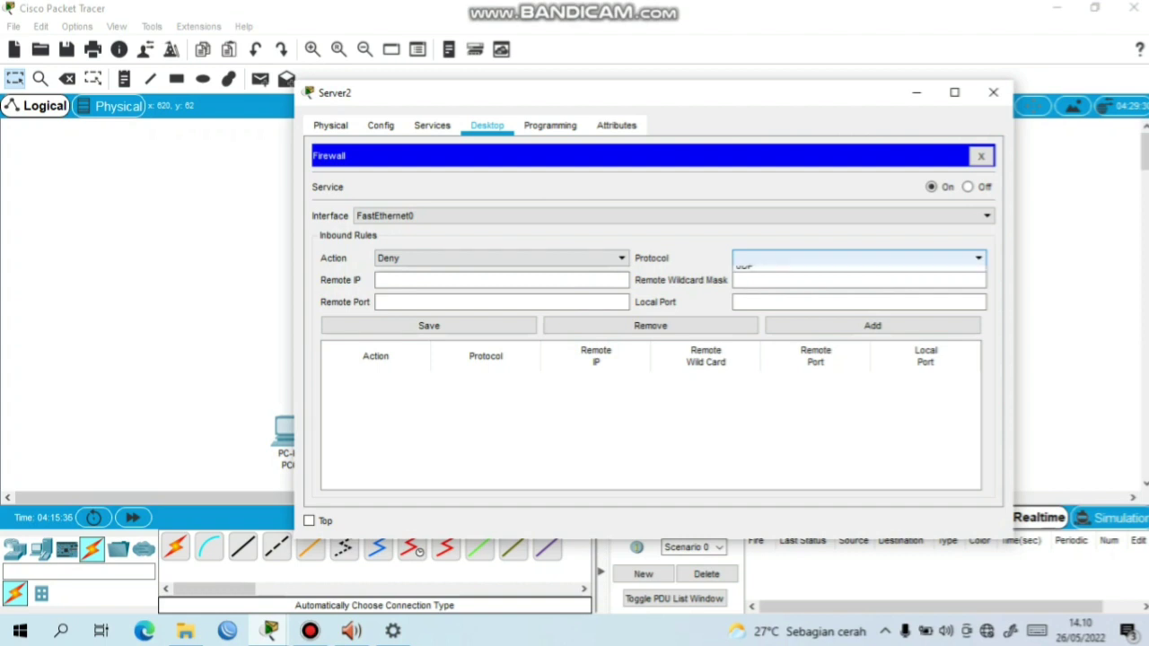
click(753, 271)
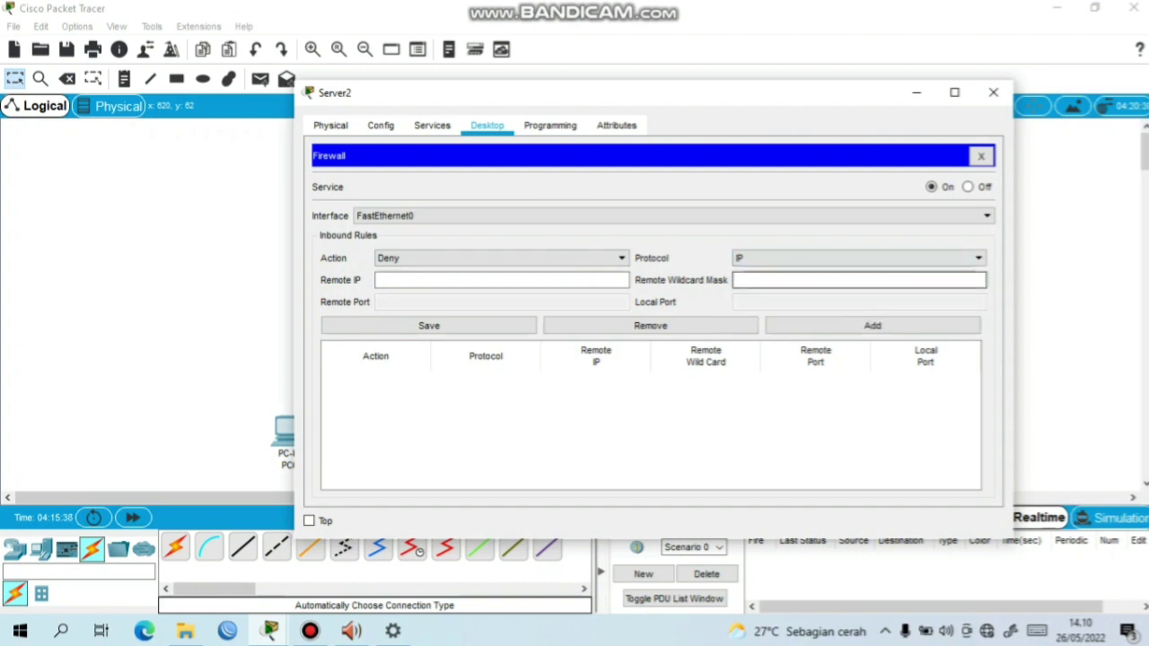
Enter remote IP 192.168.1.2 with wildcard 0.0.0.0 and add the deny rule
click(502, 280)
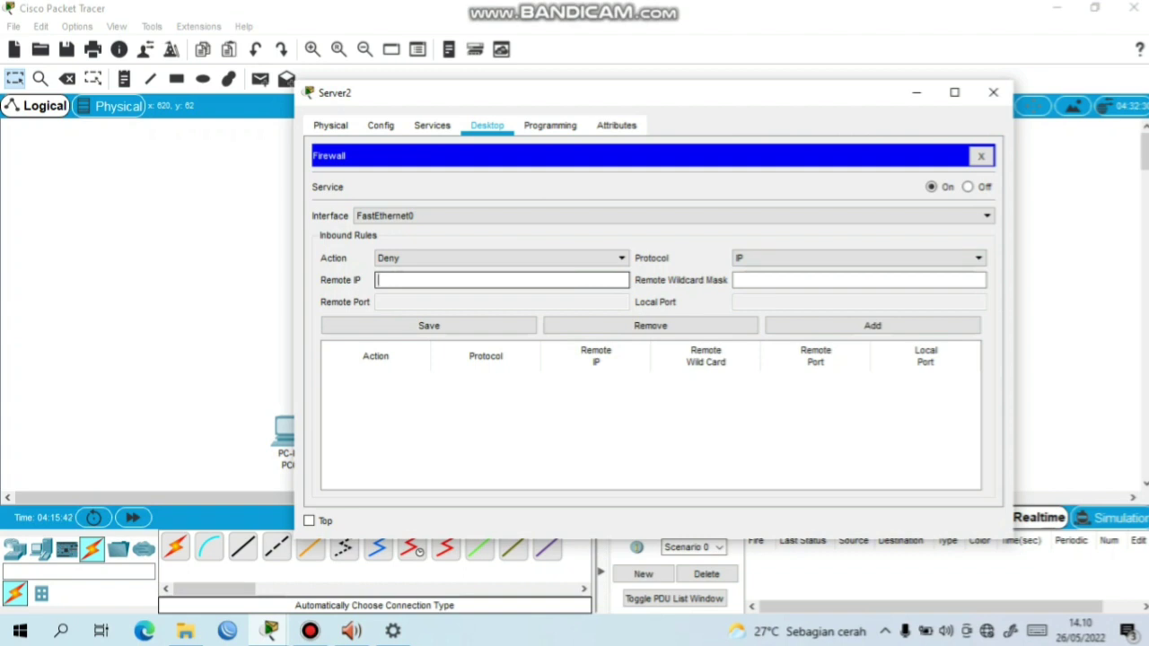
text(192.1)
drag(661, 92, 750, 38)
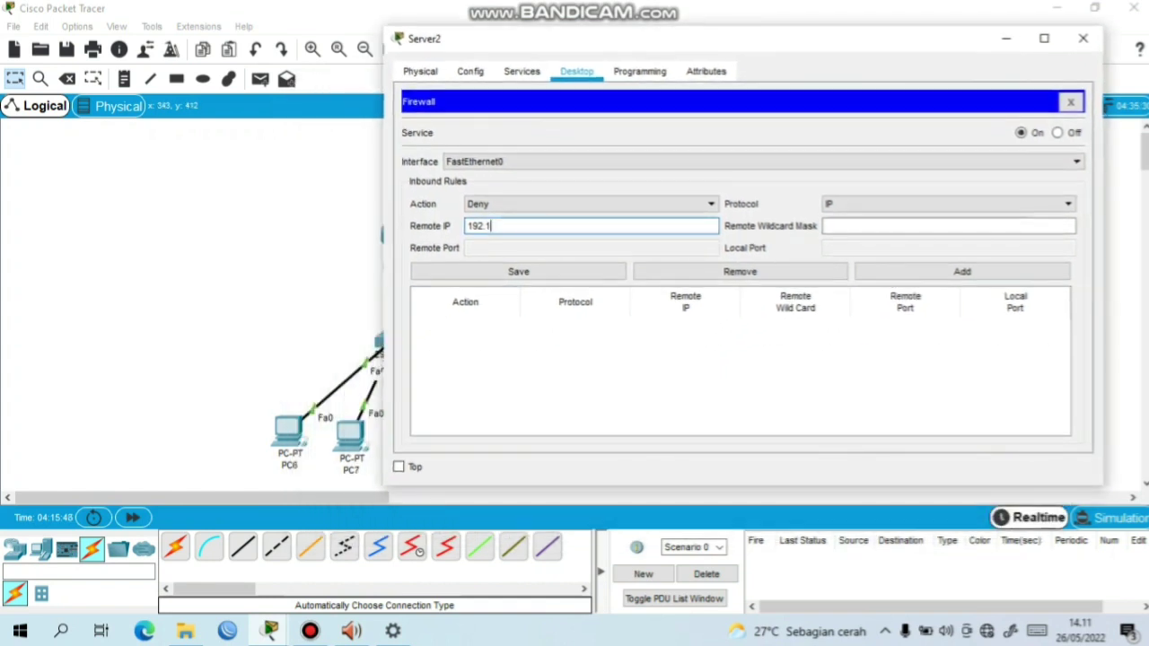
text(68.1.2)
click(825, 225)
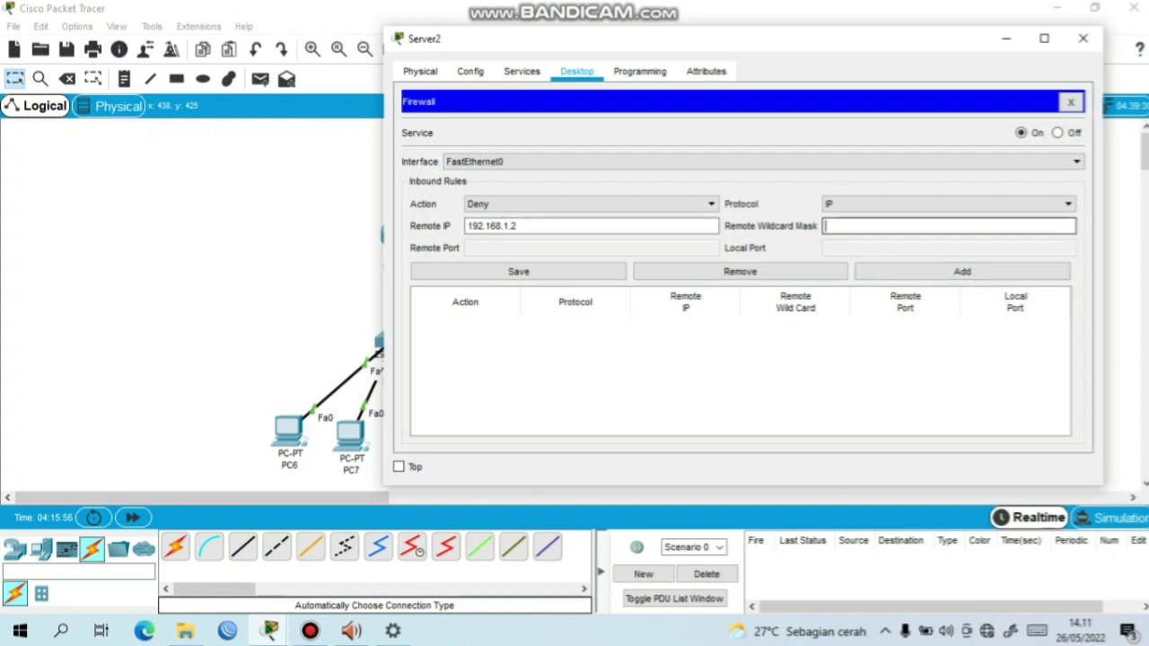
text(0.0.0.0)
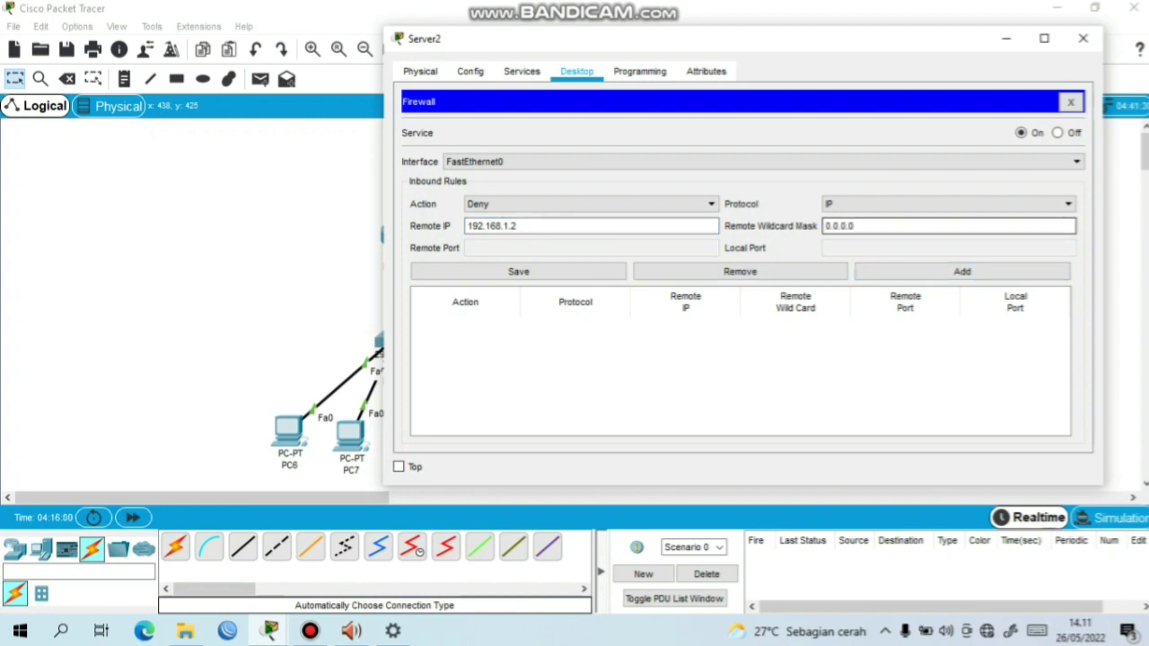
click(962, 271)
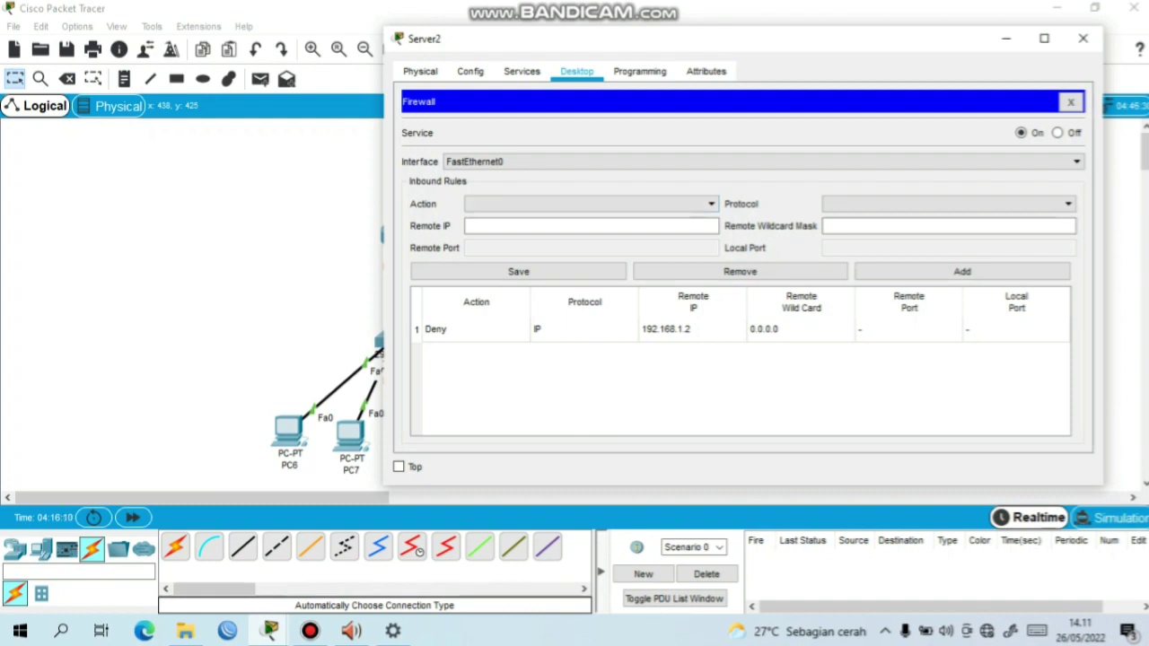
drag(679, 42, 732, 43)
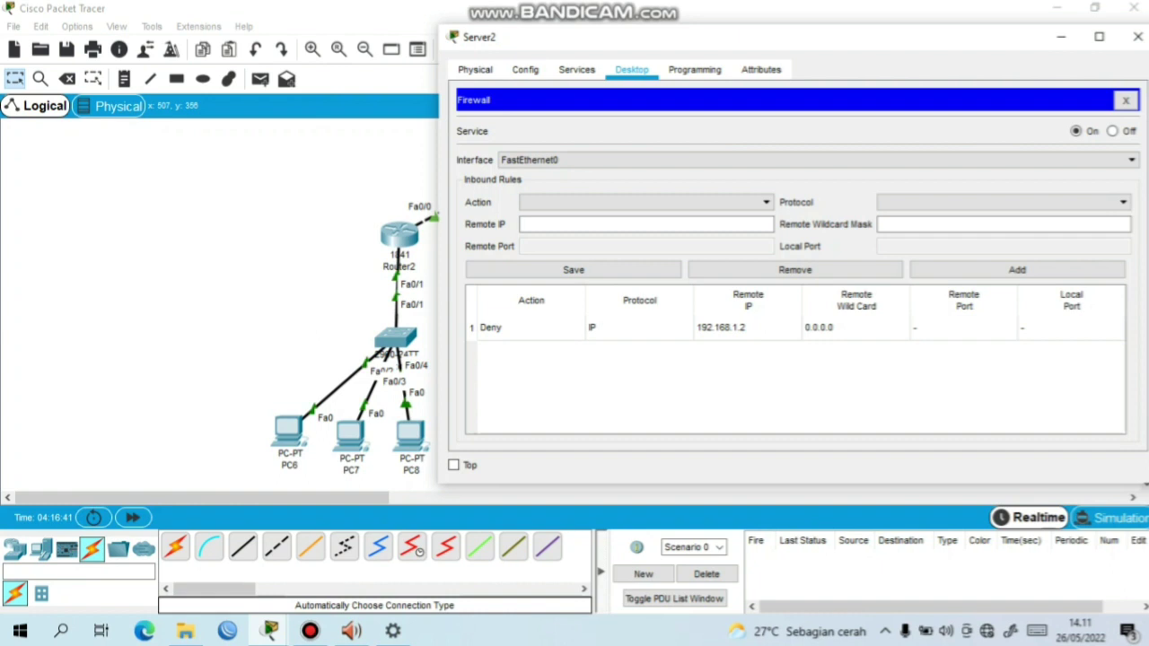
Choose Deny and IP, enter remote IP 192.168.1.3 with wildcard 0.0.0.0, and add the rule
click(645, 202)
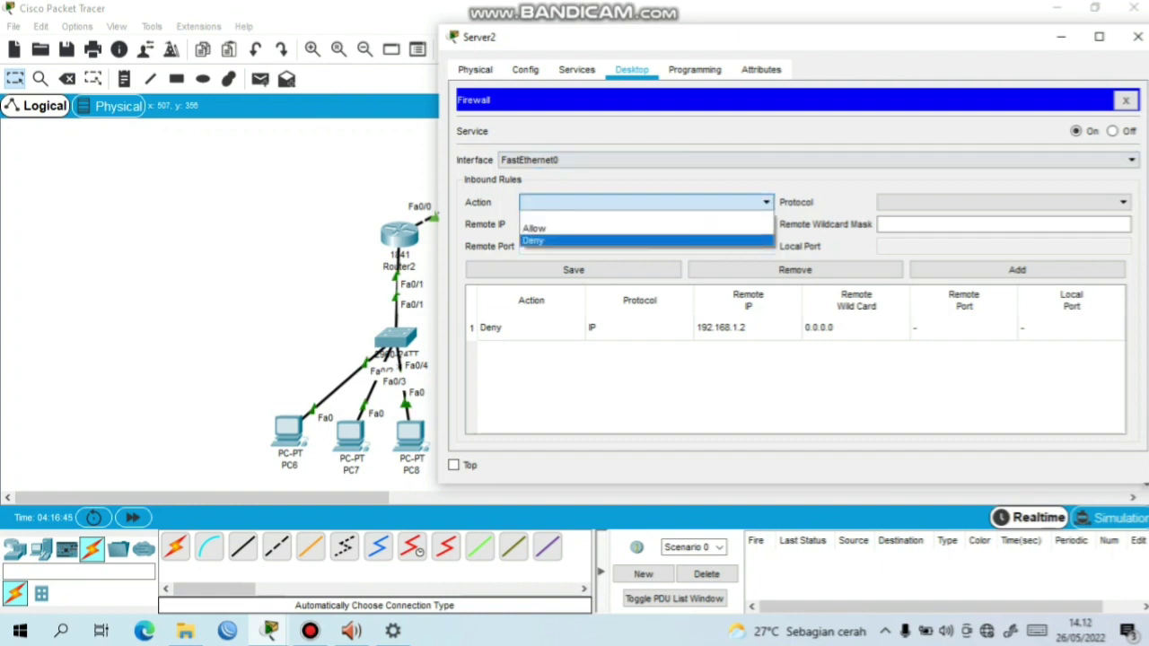
click(533, 240)
click(1003, 202)
click(1003, 228)
click(647, 223)
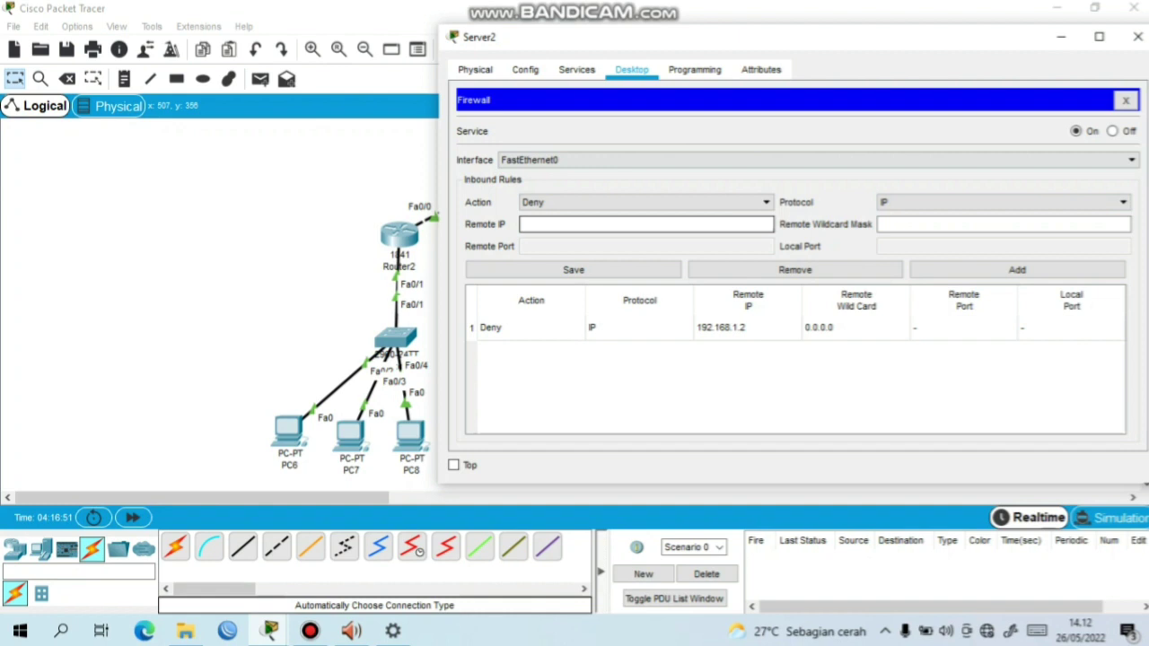
text(192.168.1.3)
click(1003, 224)
text(0.0.0.0)
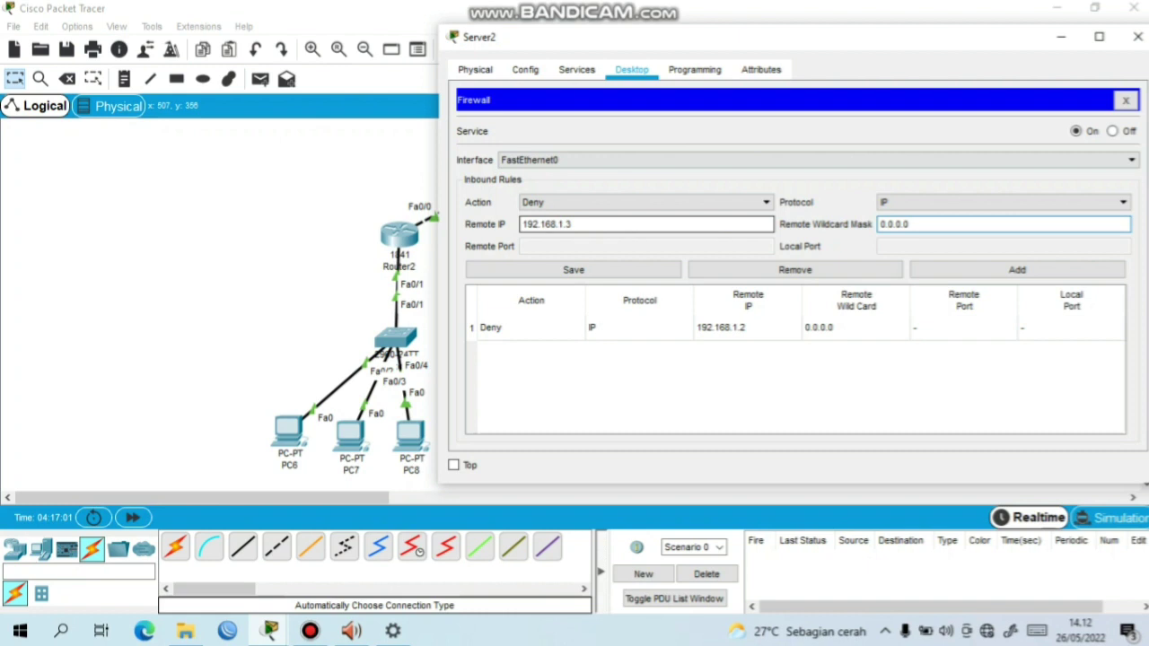
click(1017, 269)
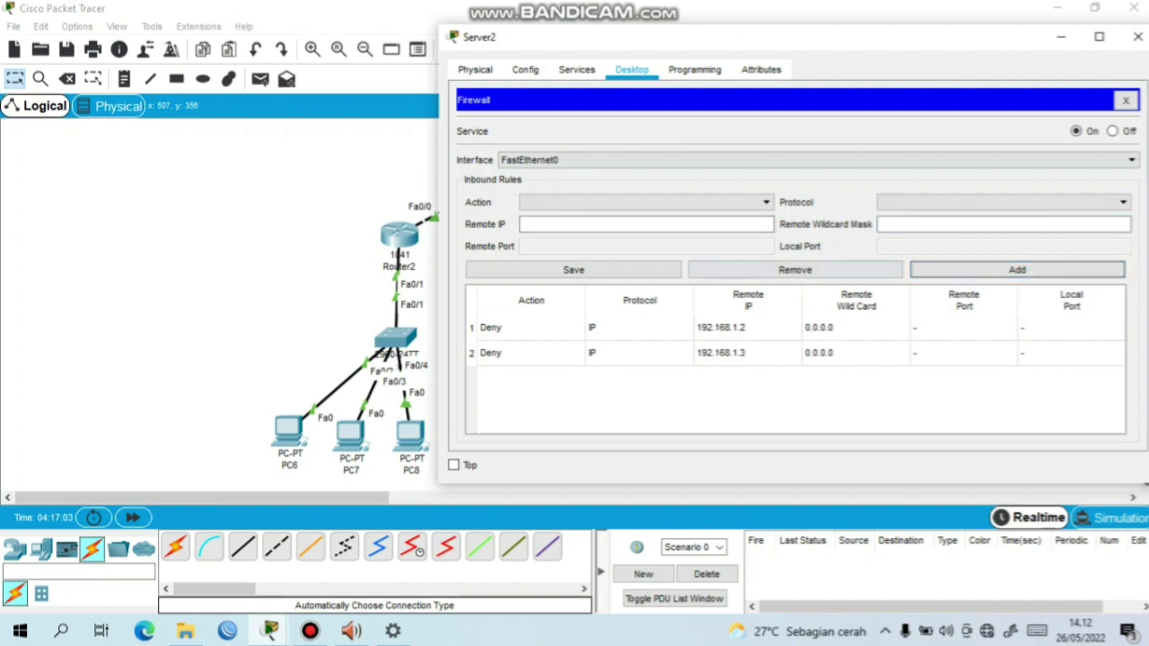
Set a third inbound firewall rule to Allow with protocol IP
click(645, 202)
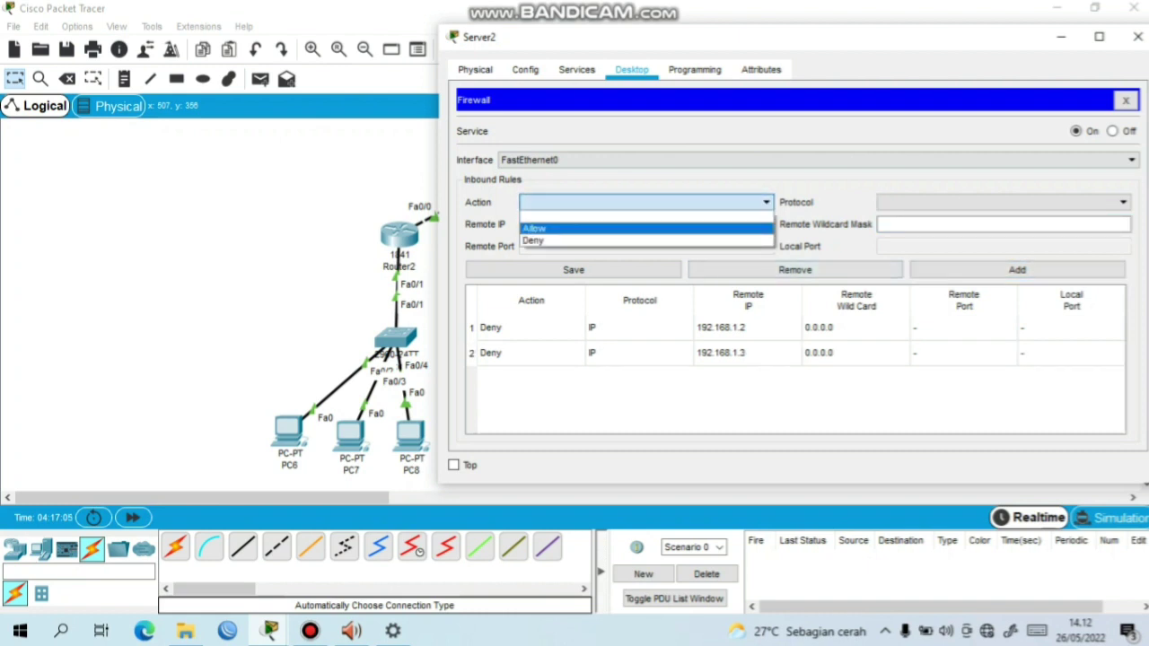
click(644, 228)
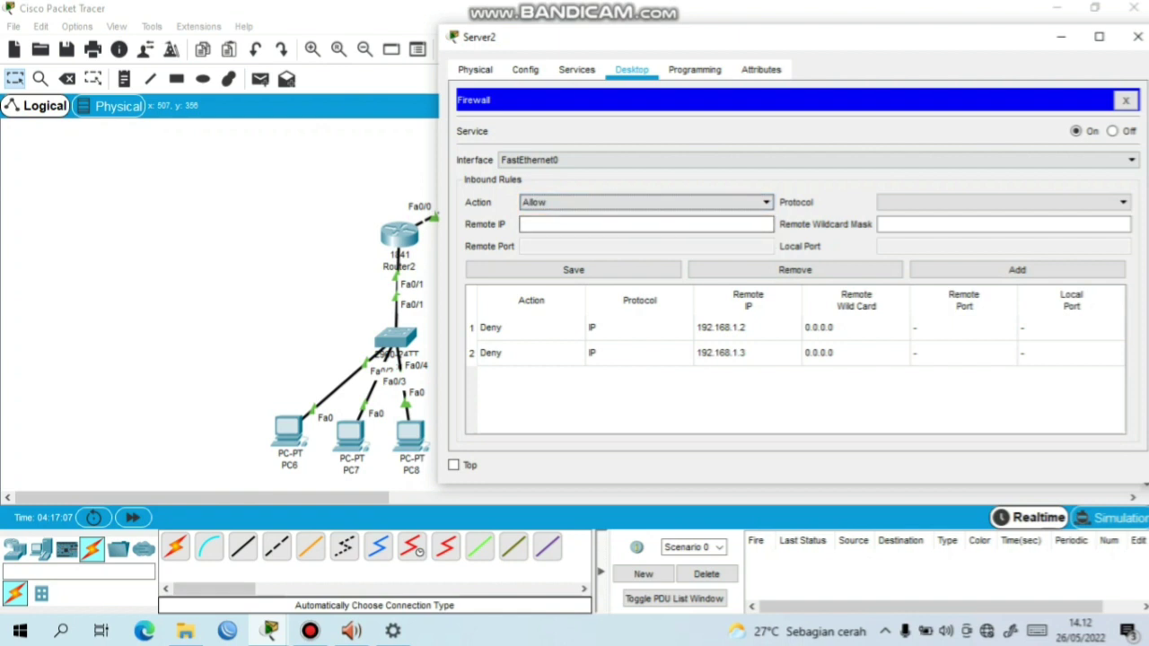
click(1003, 202)
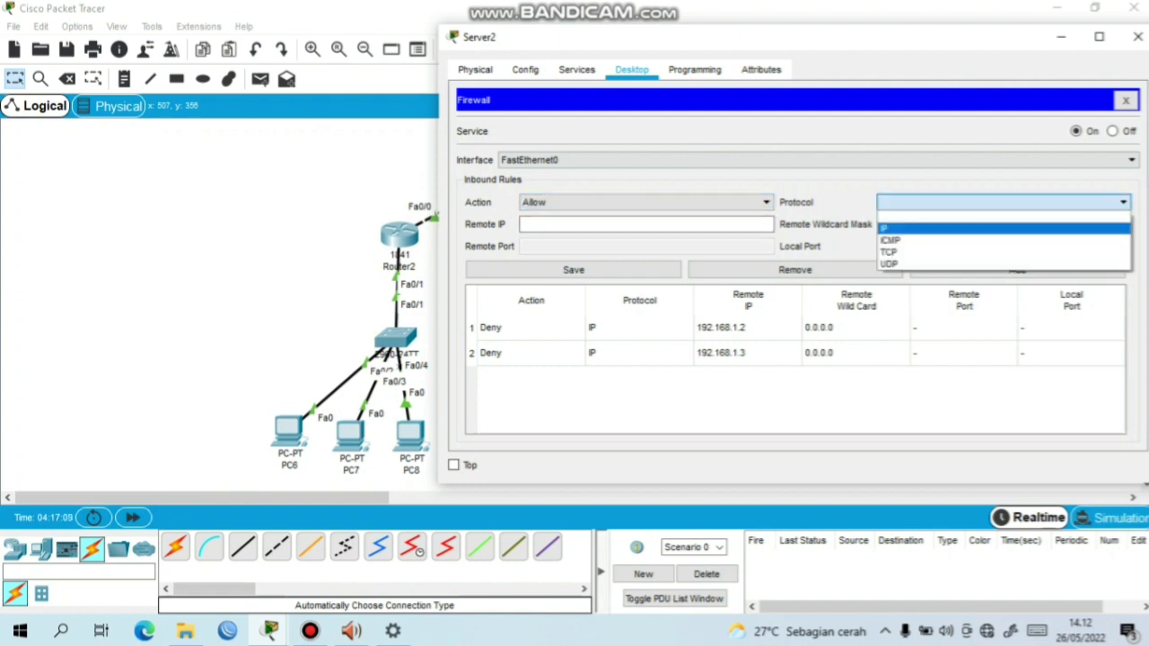
click(1003, 226)
Enter remote IP 192.168.1.4 with wildcard 0.0.0.0, add the rule, and close the firewall settings
click(644, 223)
text(19)
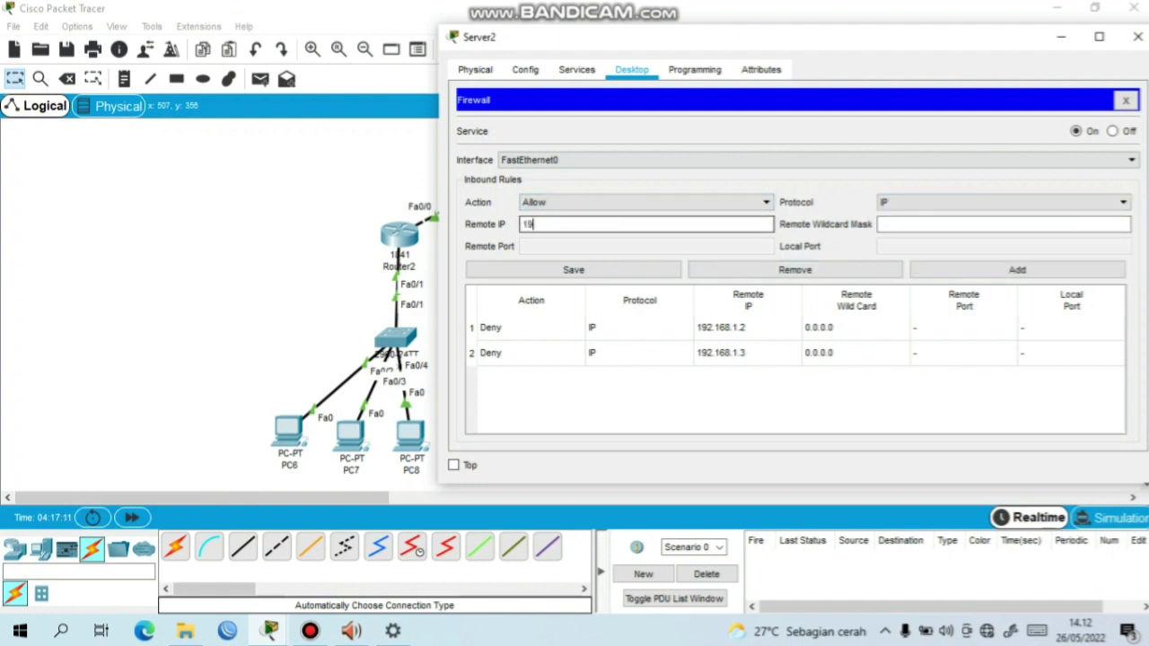
text(2.168.11)
key(BackSpace)
text(.3)
key(BackSpace)
text(4)
click(1003, 224)
text(0.0.0.0)
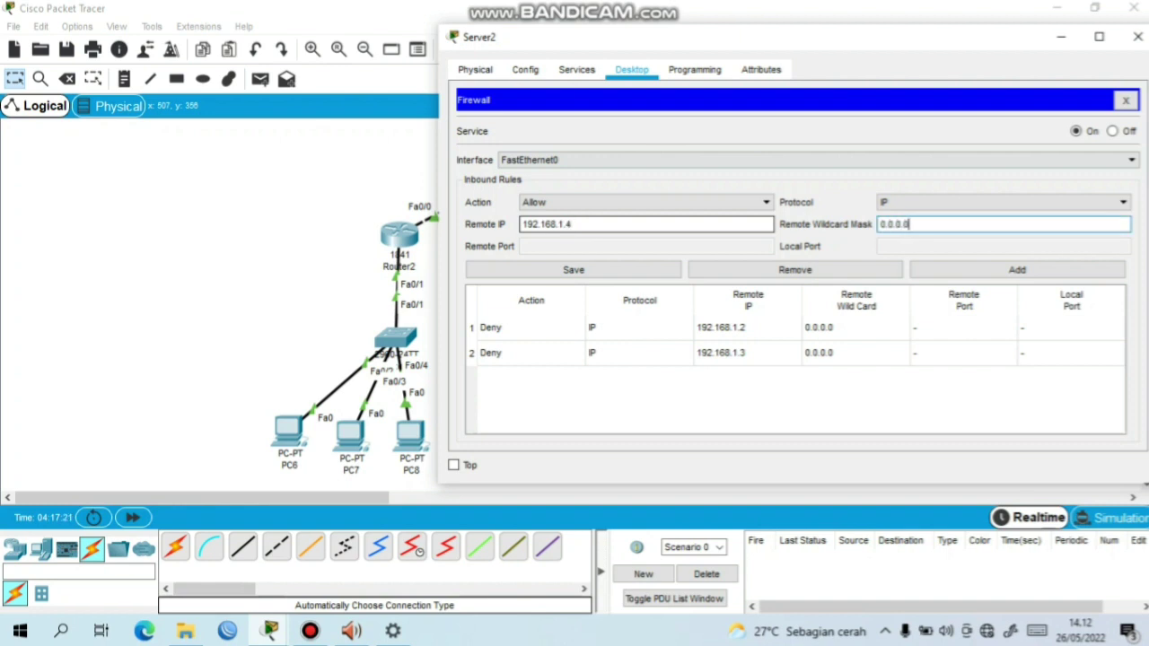
click(1016, 270)
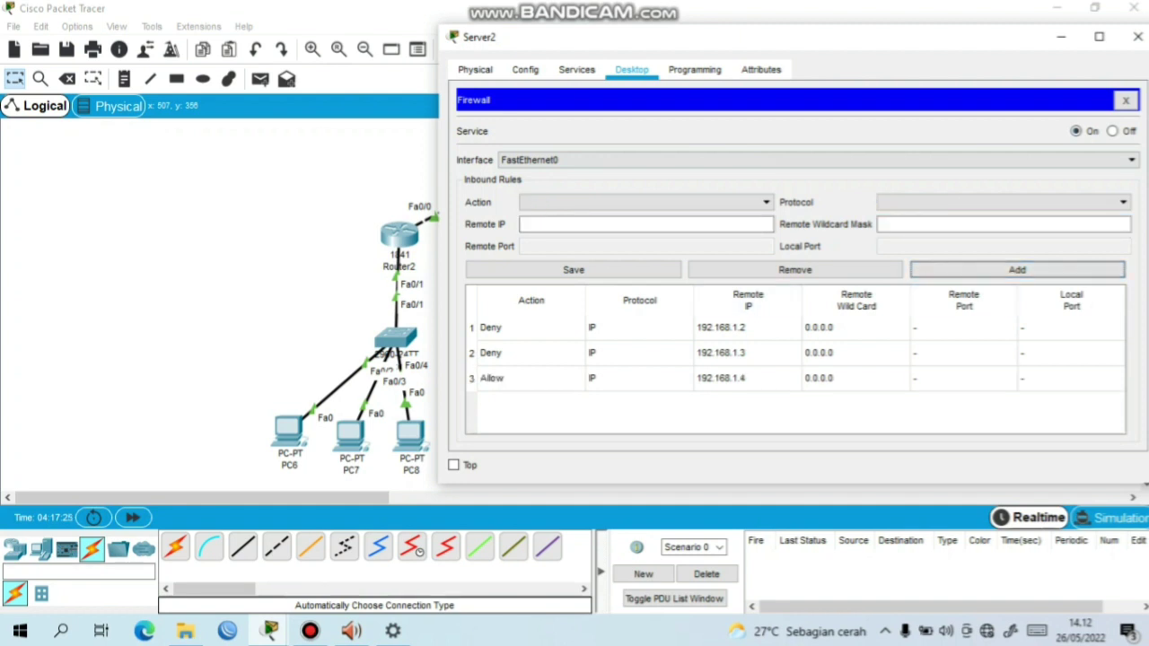
click(1124, 99)
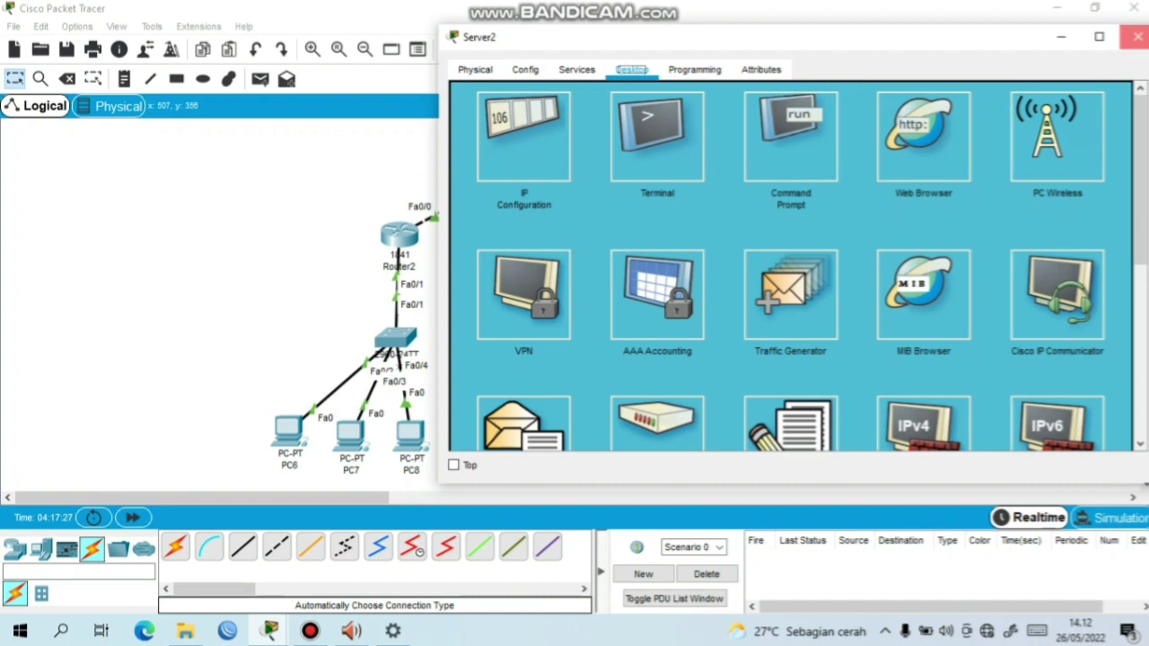
click(1137, 37)
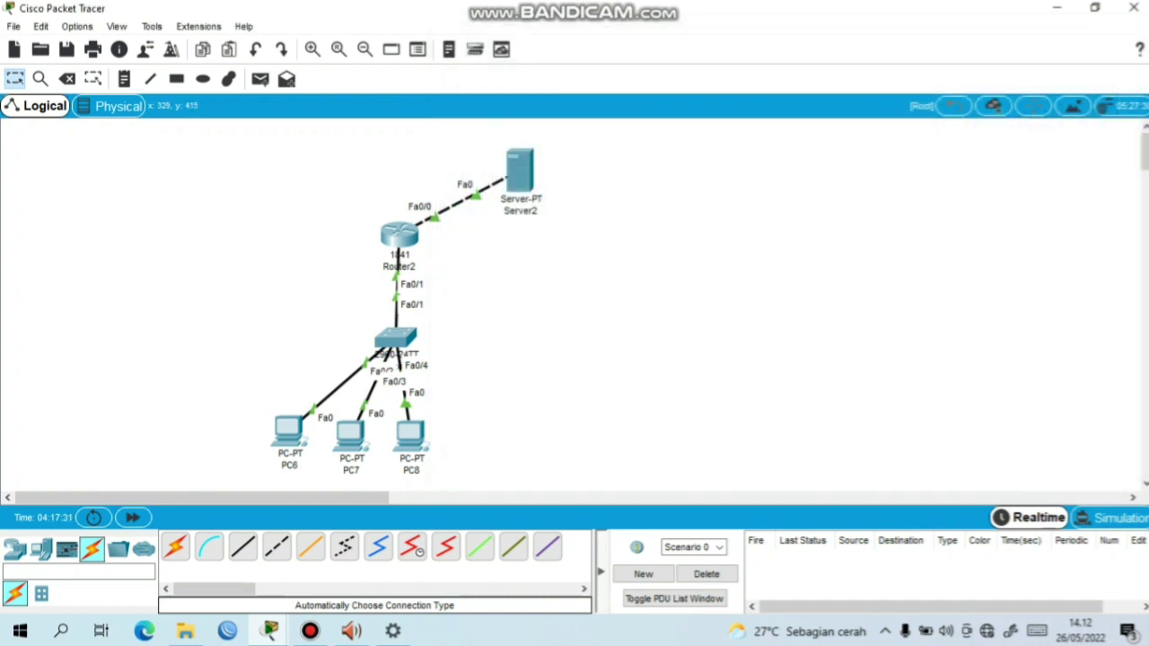
Check PC6's IP configuration, then load tkj.com in PC6's web browser
click(288, 433)
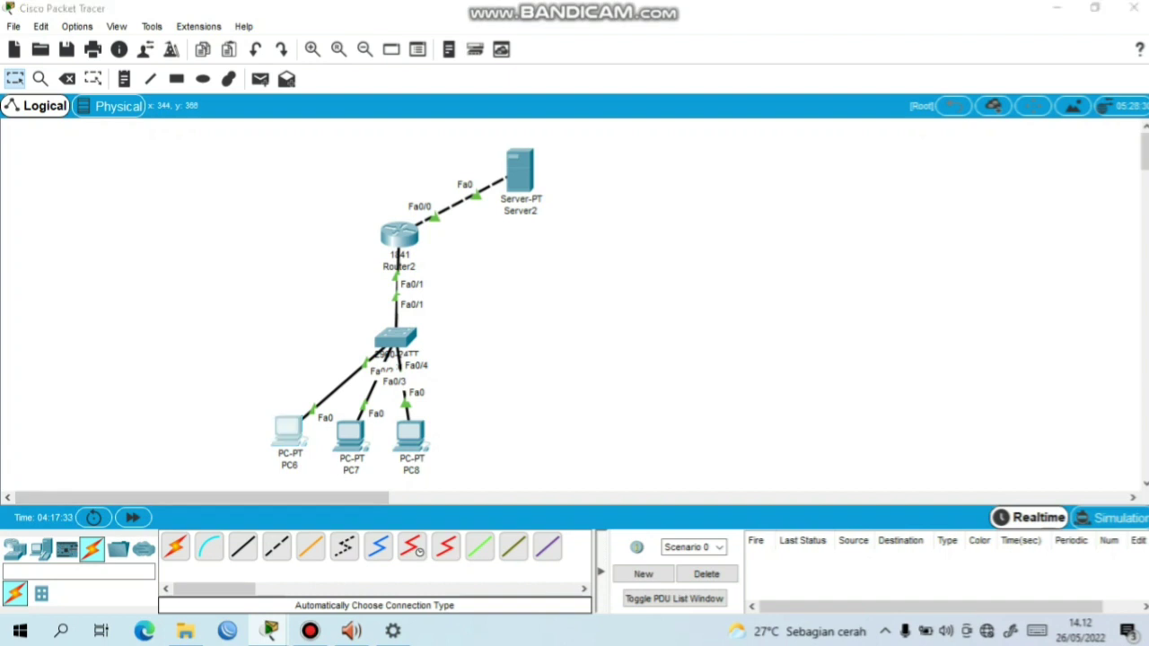
click(303, 175)
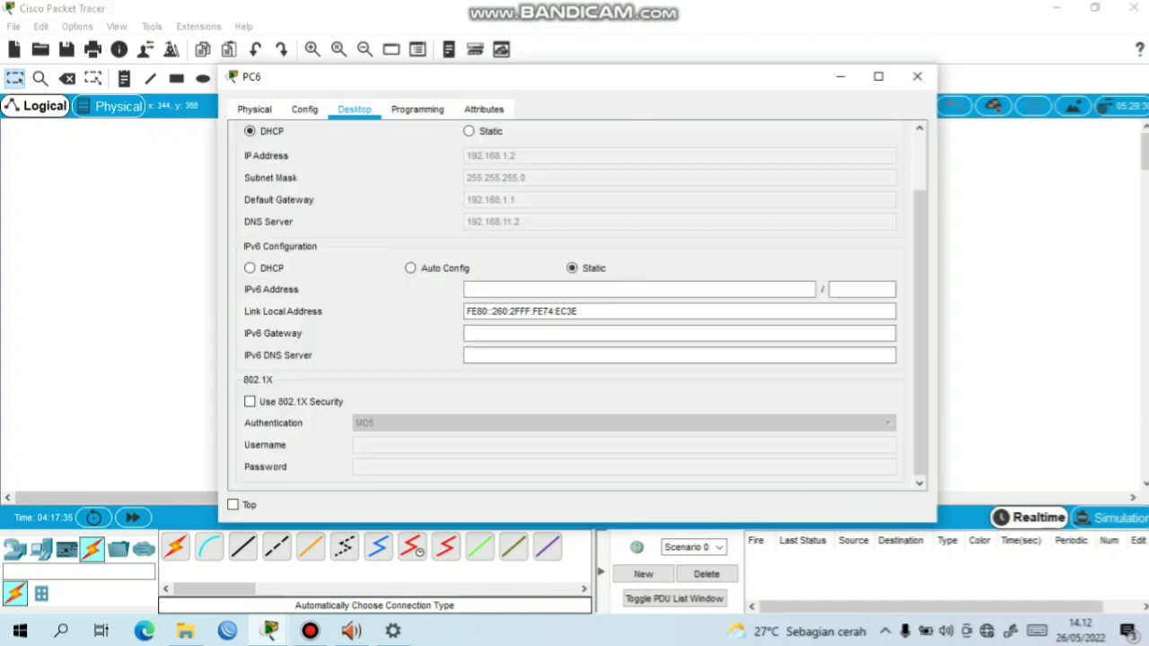
scroll(574, 305, up, 5)
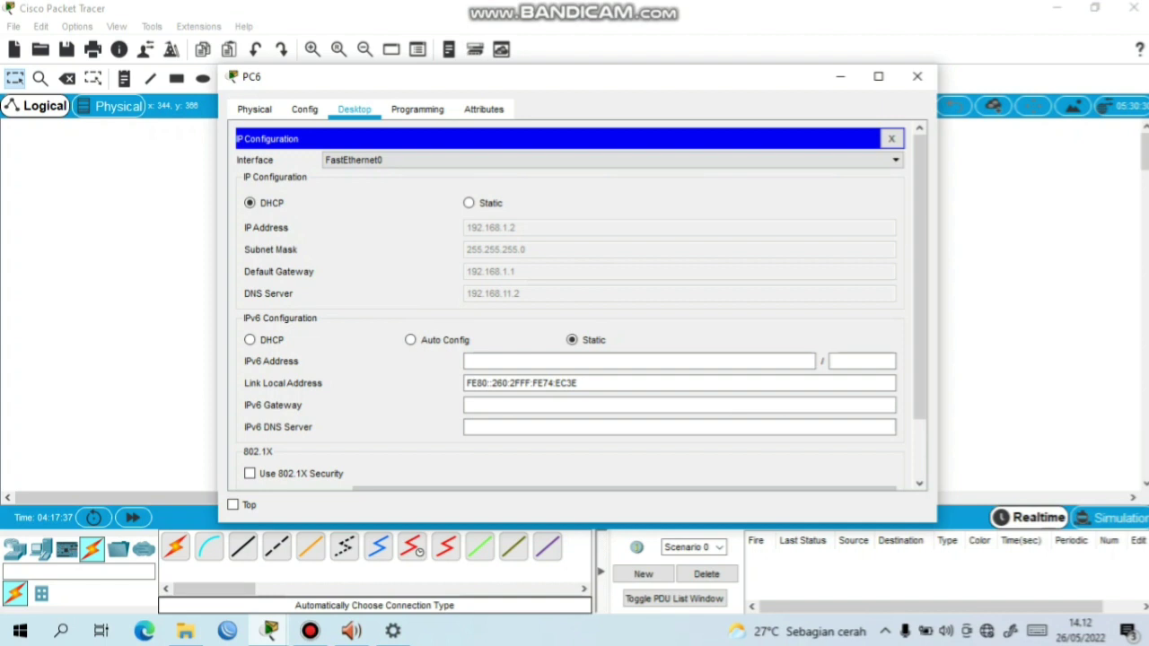
click(898, 134)
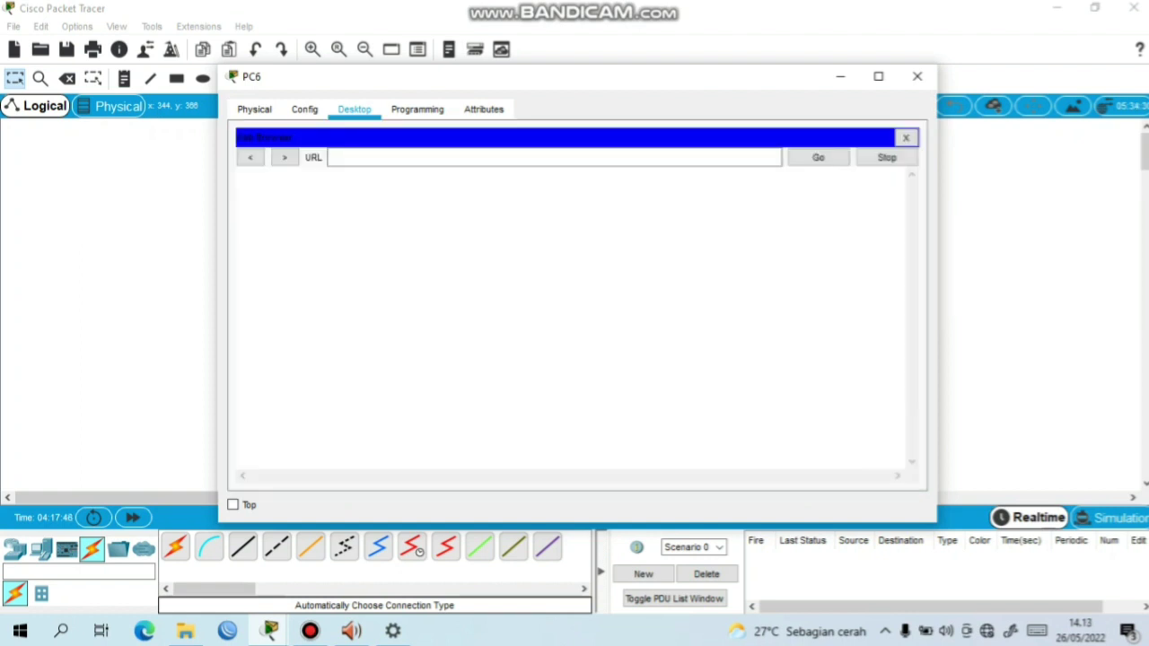
click(538, 157)
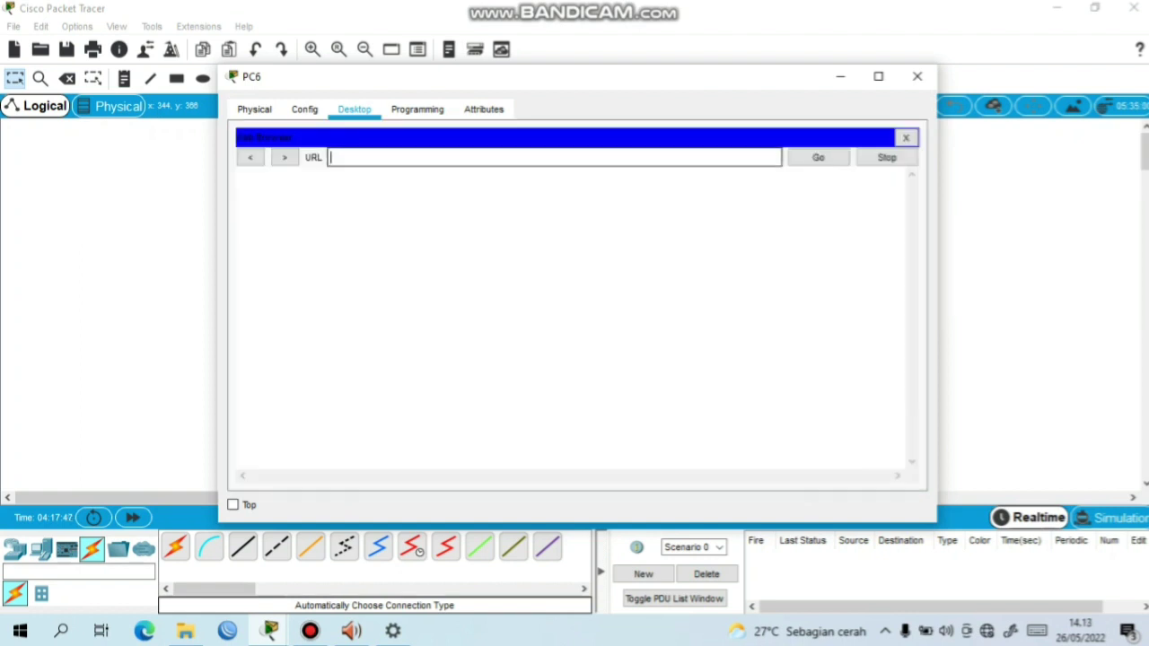
text(tkj.com)
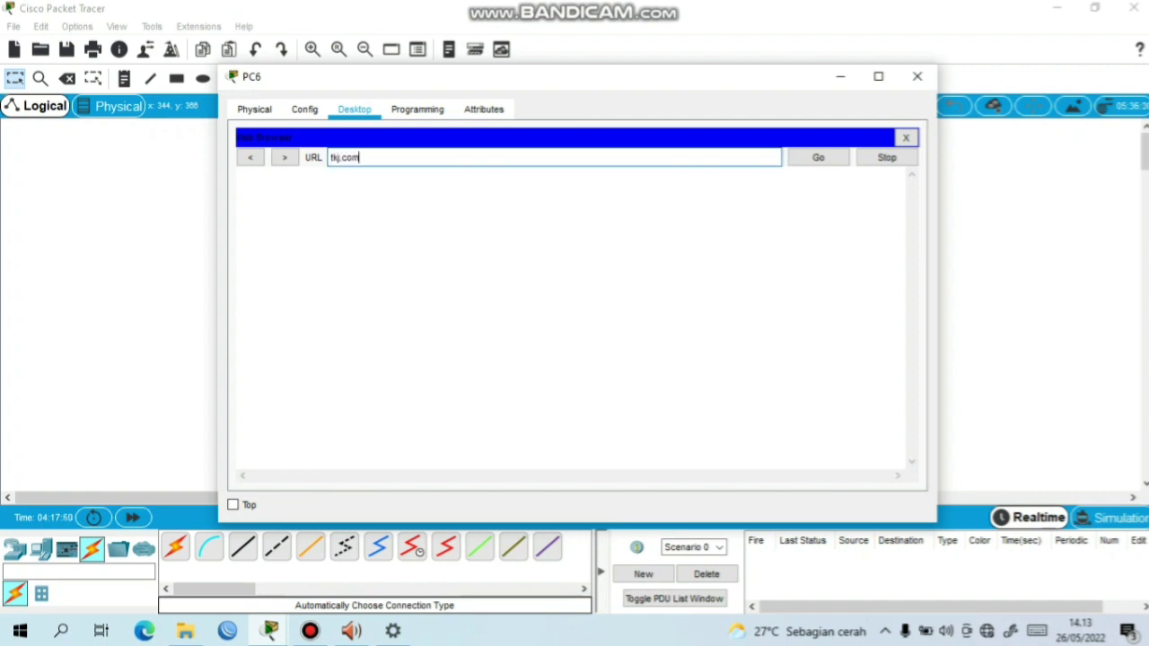
key(Return)
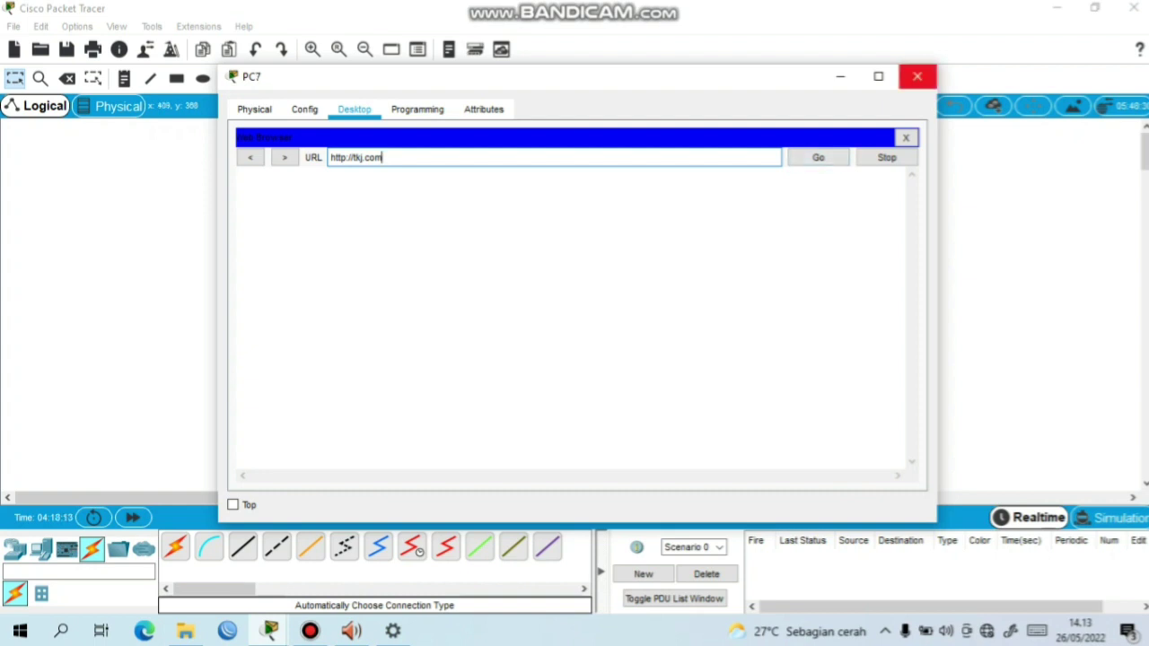
Close PC7 and load tkj.com in PC8's web browser to show the welcome page
click(917, 76)
click(409, 435)
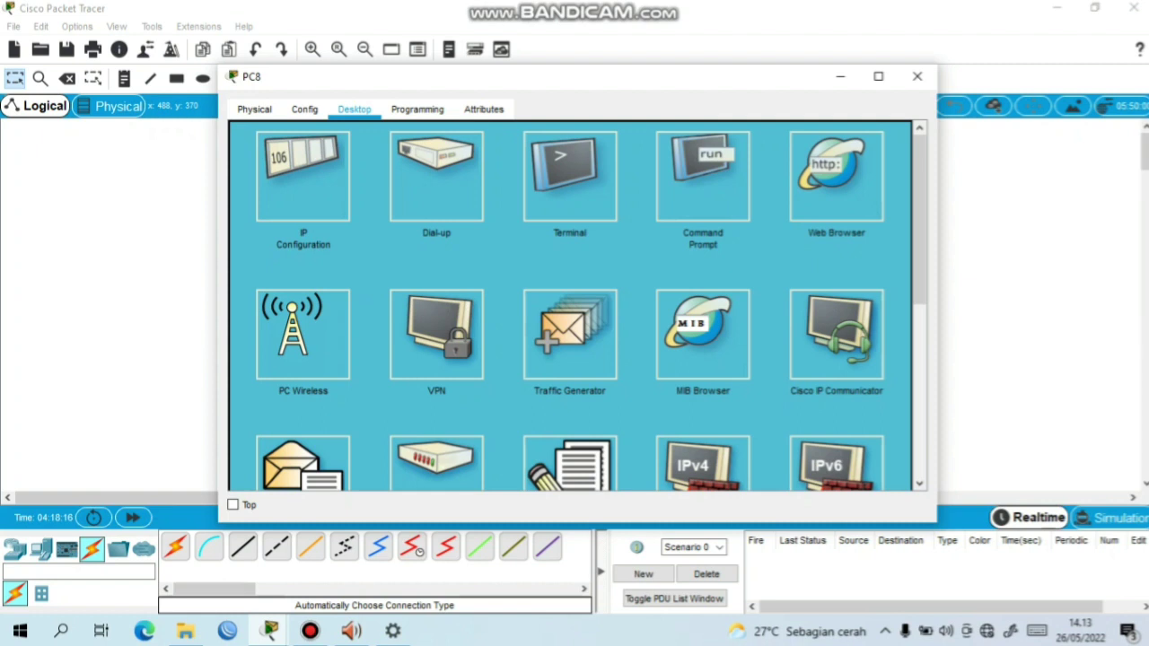
text(tkj.com)
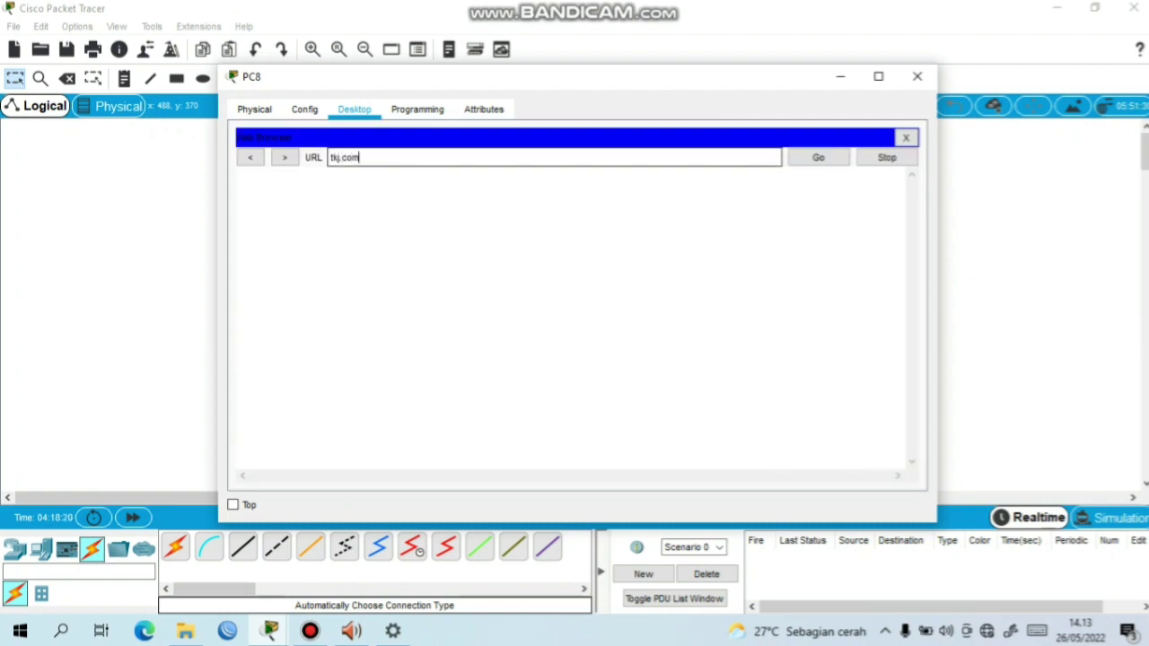
key(Return)
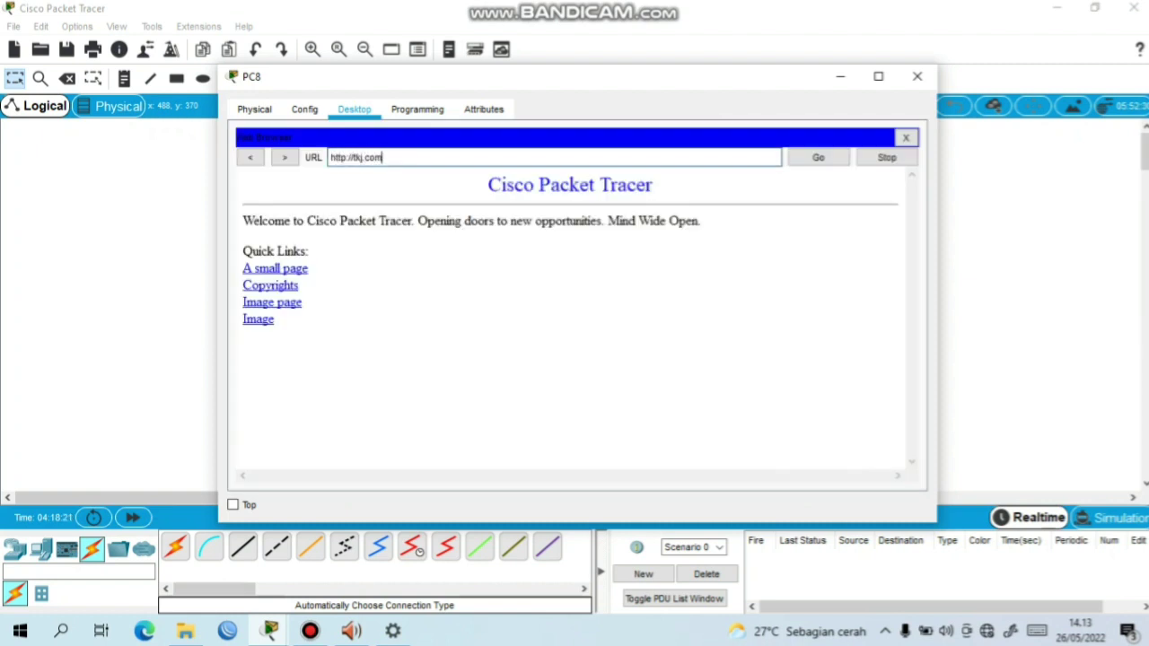
Close PC8's window and clear the PC selection so the full topology shows
drag(500, 81, 737, 63)
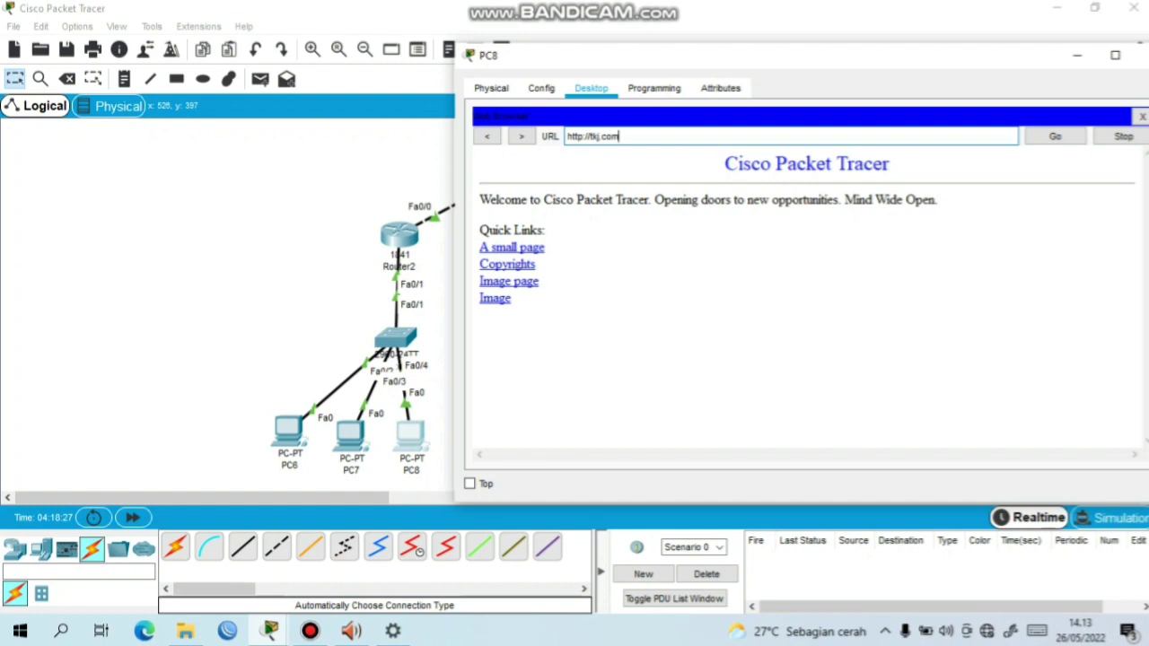
drag(878, 64, 815, 64)
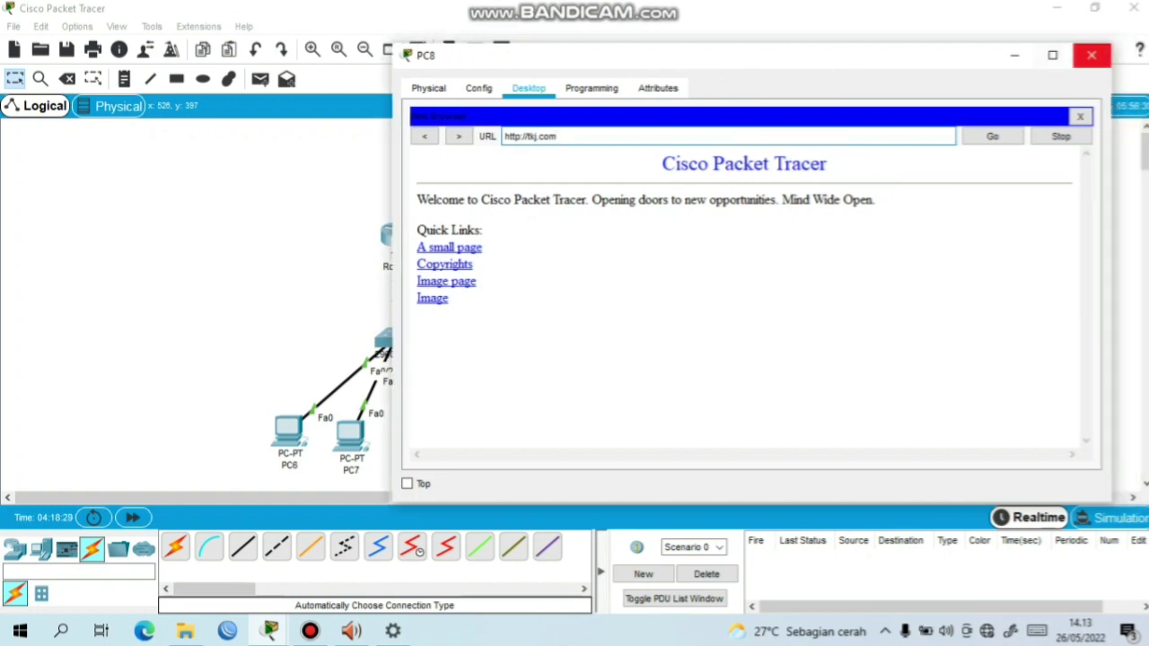
click(1091, 55)
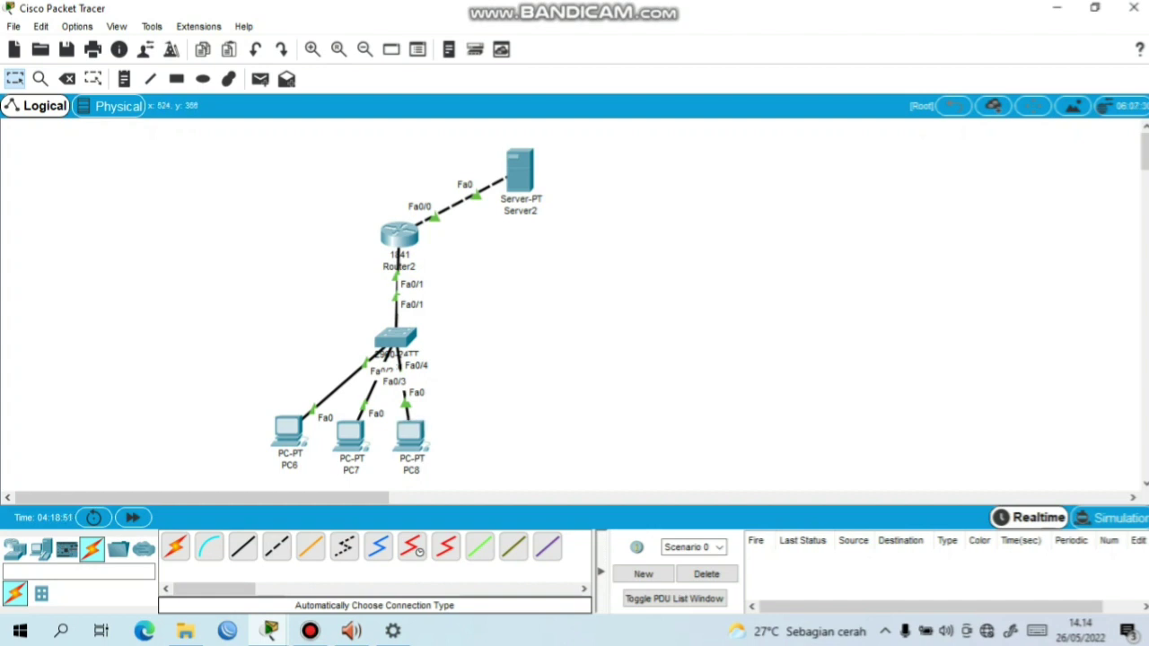
drag(241, 391, 454, 479)
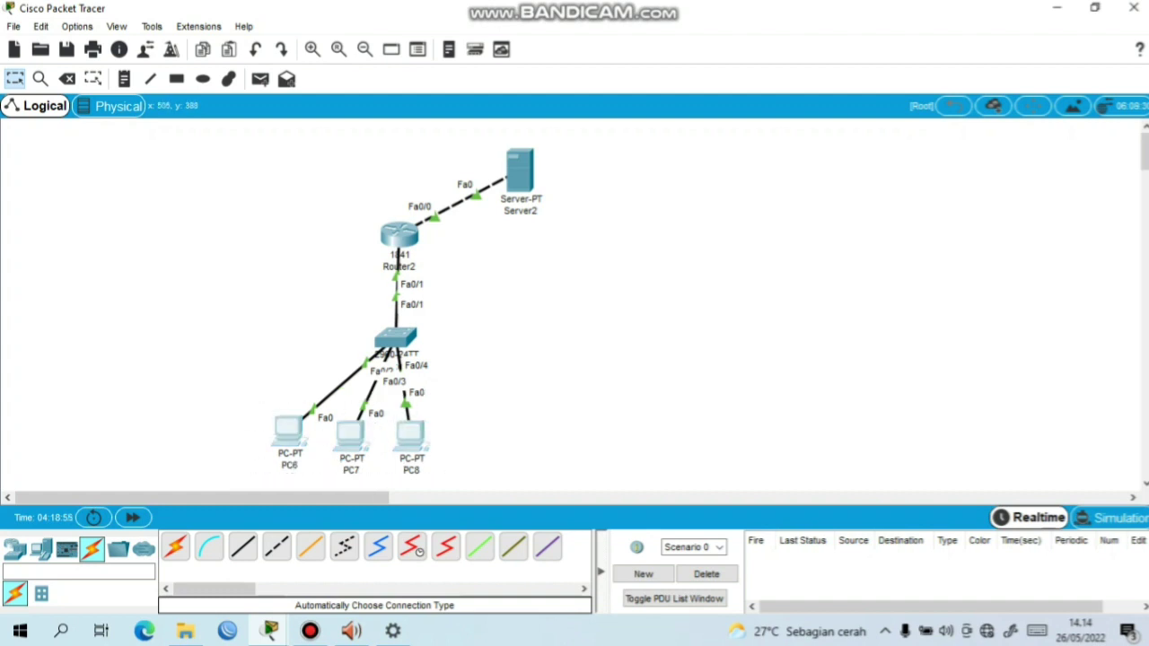
key(Escape)
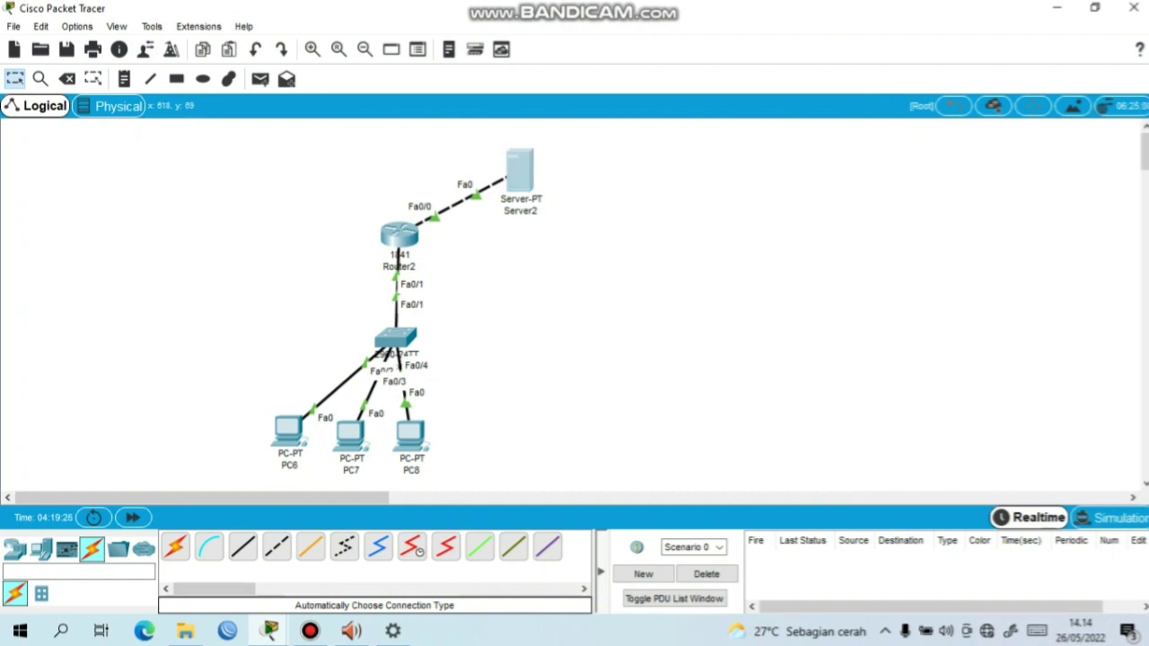
Set Server2's EMAIL service domain name to tkj.com
click(518, 171)
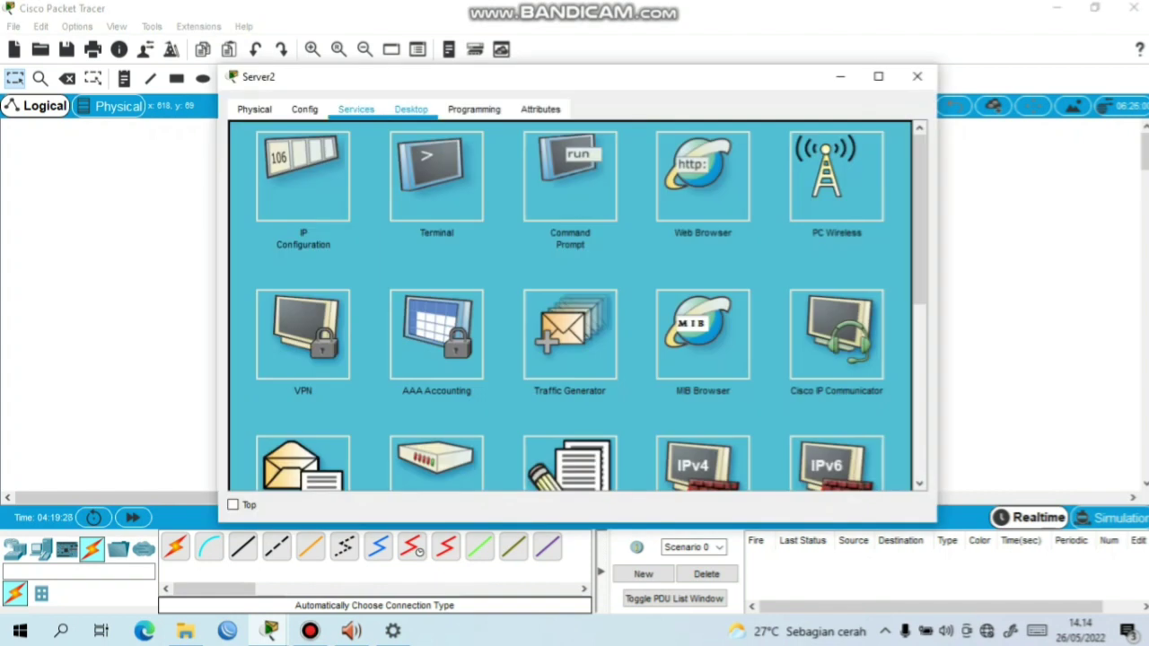
click(355, 108)
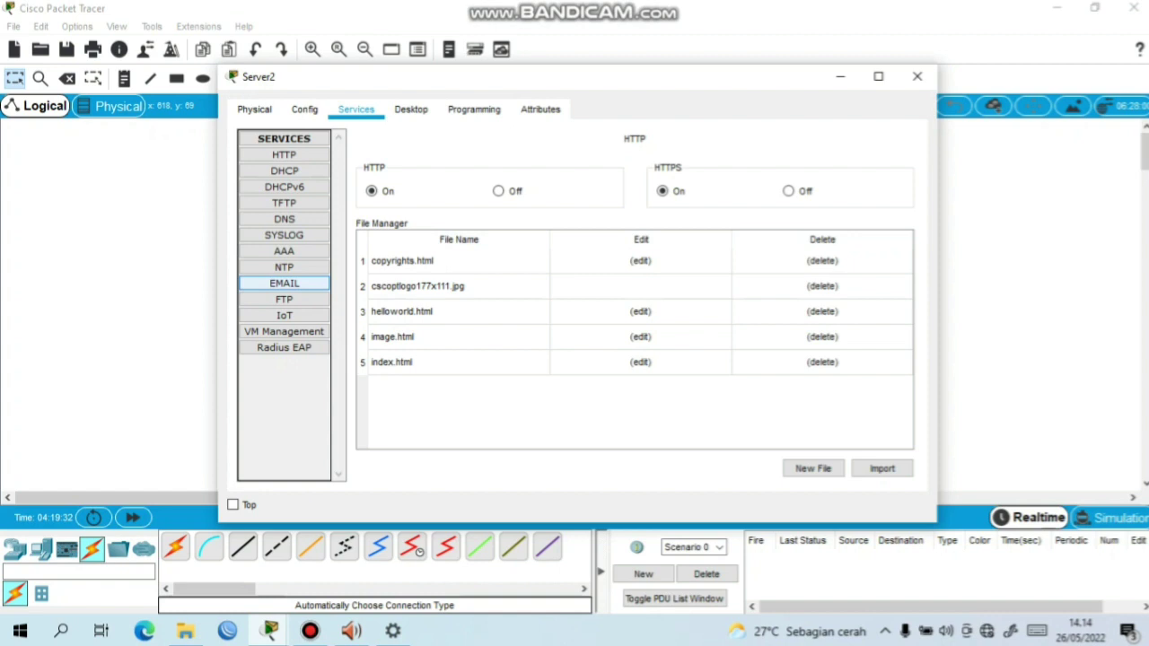
click(284, 284)
click(631, 229)
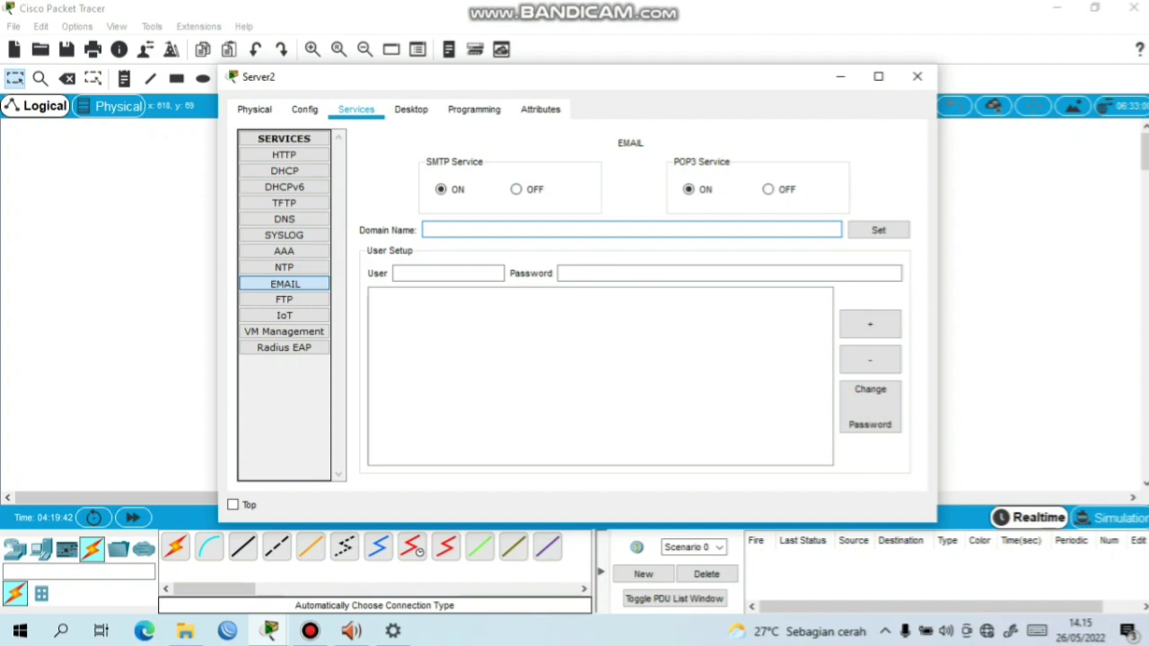
text(tkj.com)
click(447, 273)
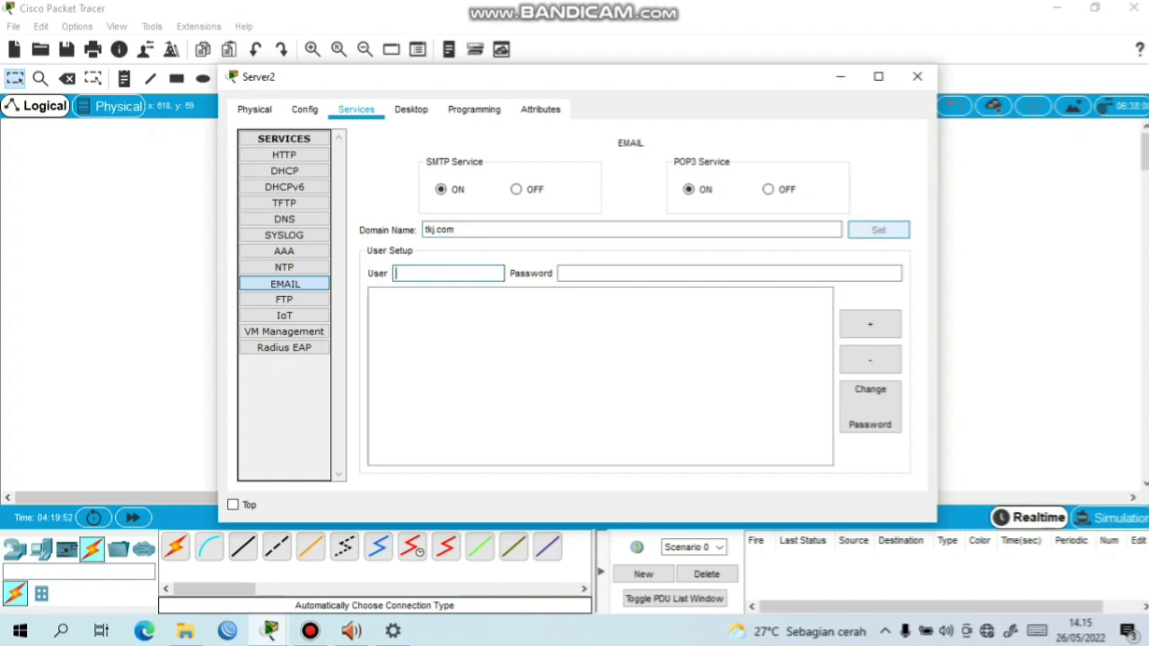
drag(584, 79, 757, 49)
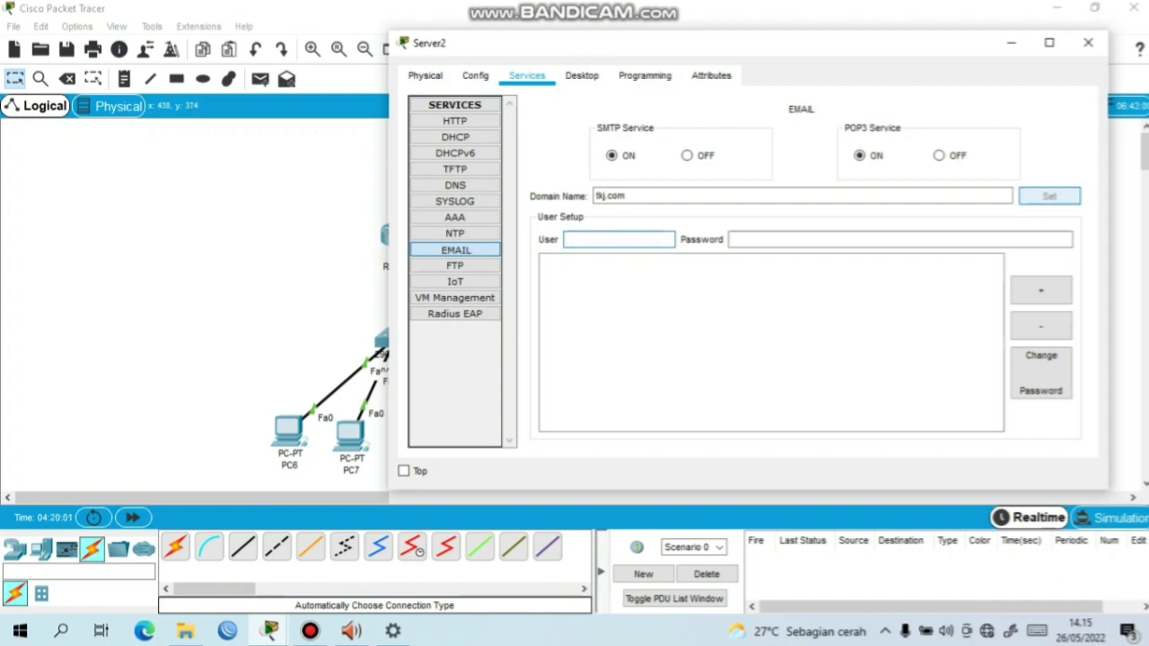
Add the first two mail user accounts with their passwords on Server2
text(rani)
click(731, 238)
text(12)
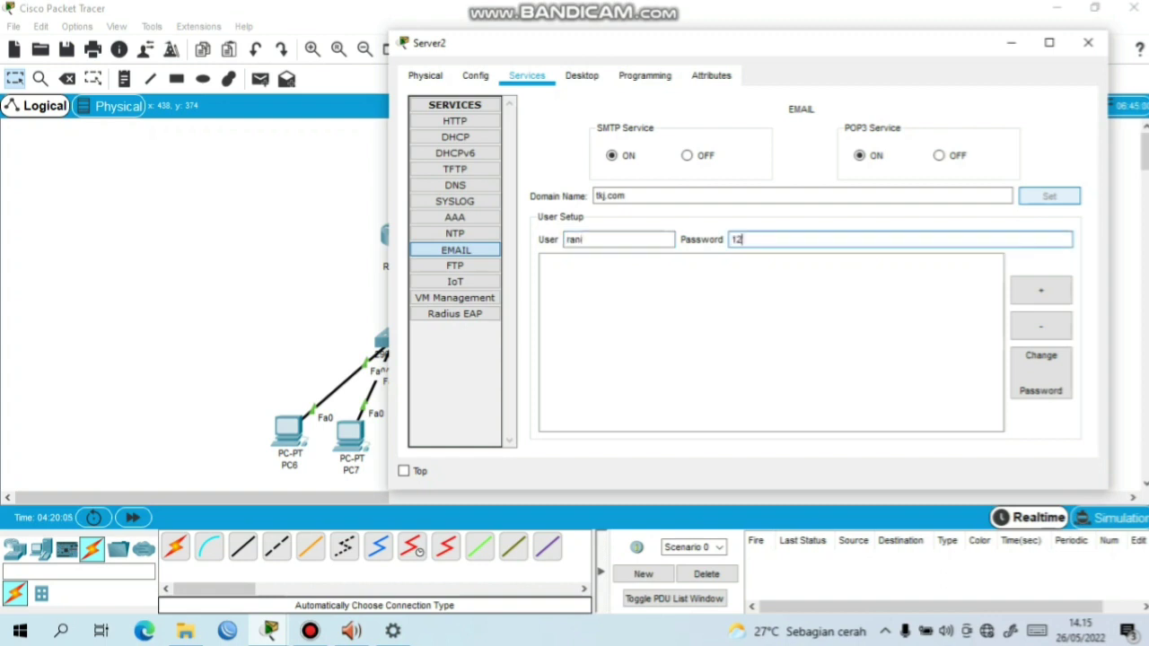
text(3)
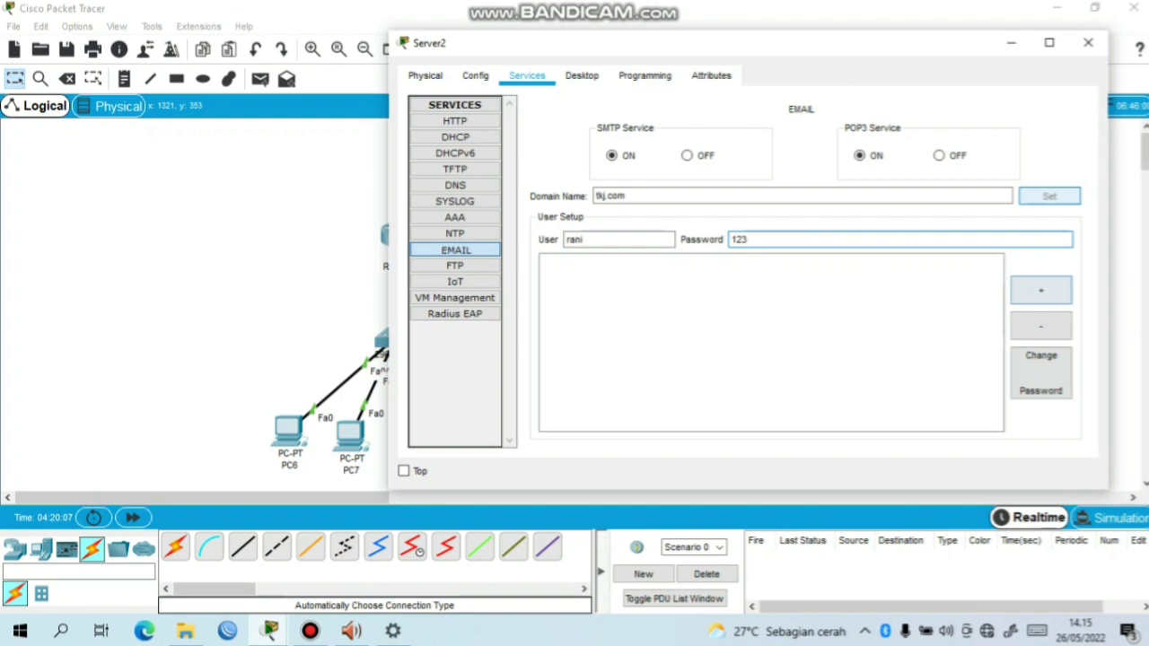
click(1040, 290)
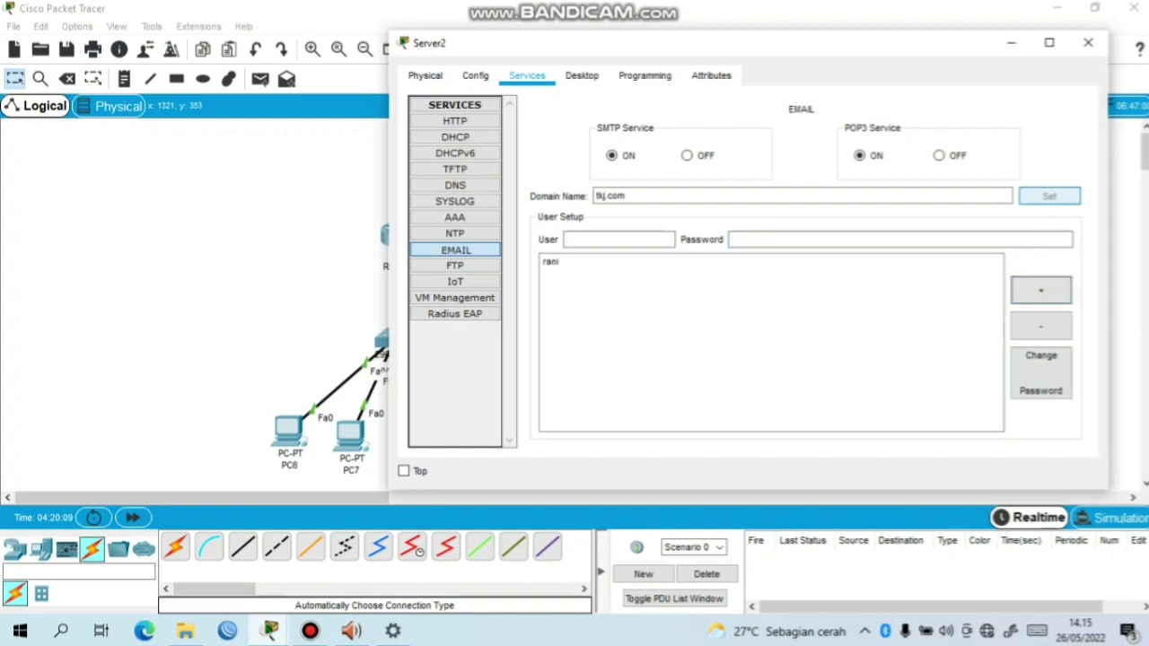
click(618, 239)
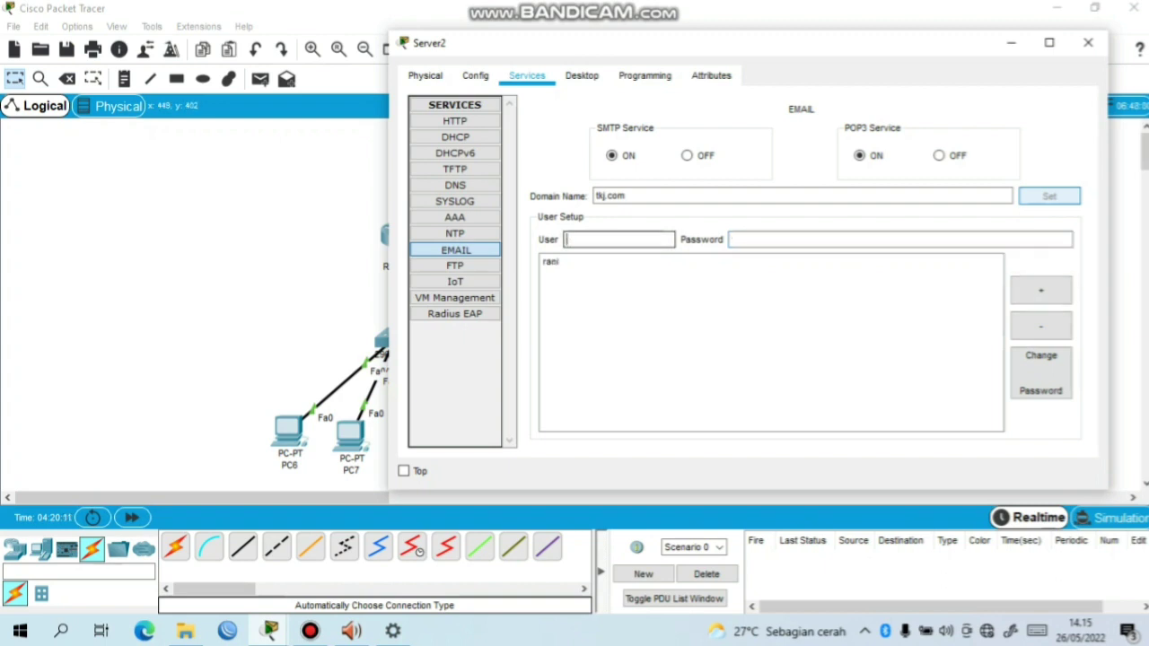
text(rosa)
click(763, 239)
text(123)
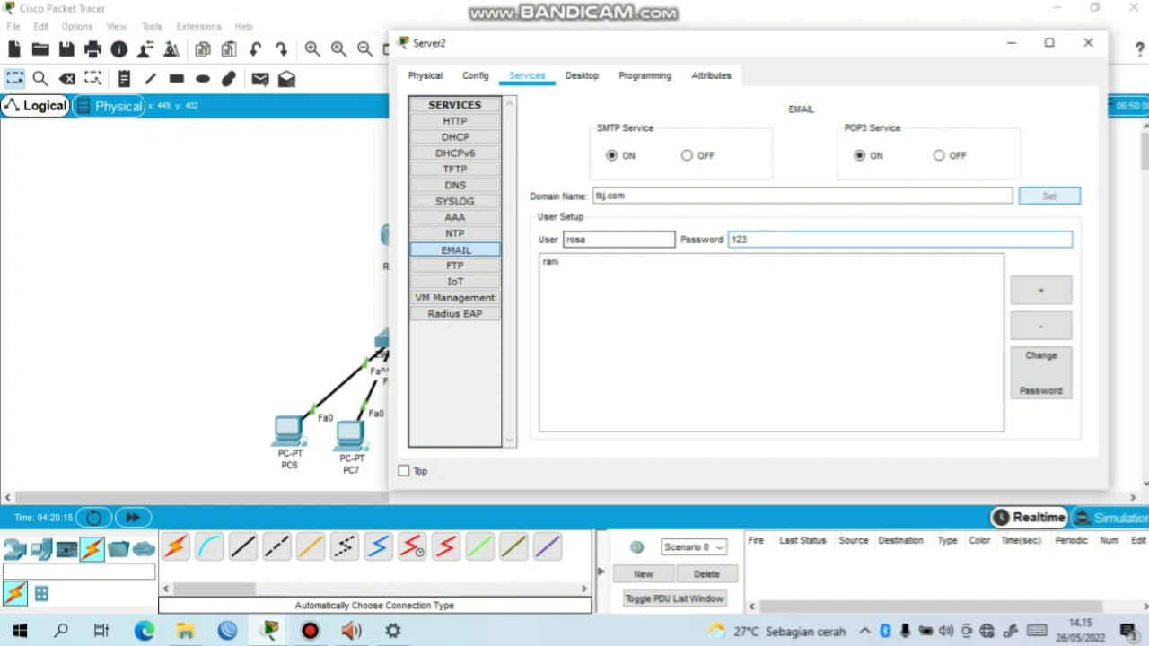
click(1040, 289)
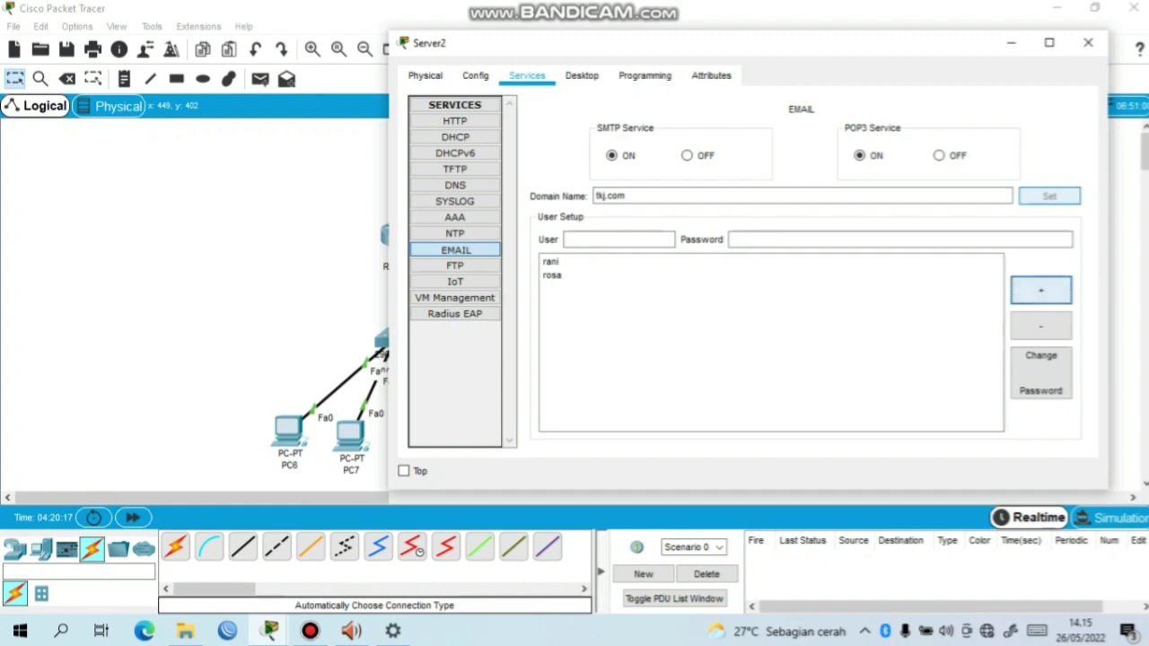
Add the third mail user account with its password and close Server2's window
drag(628, 42, 692, 70)
click(682, 267)
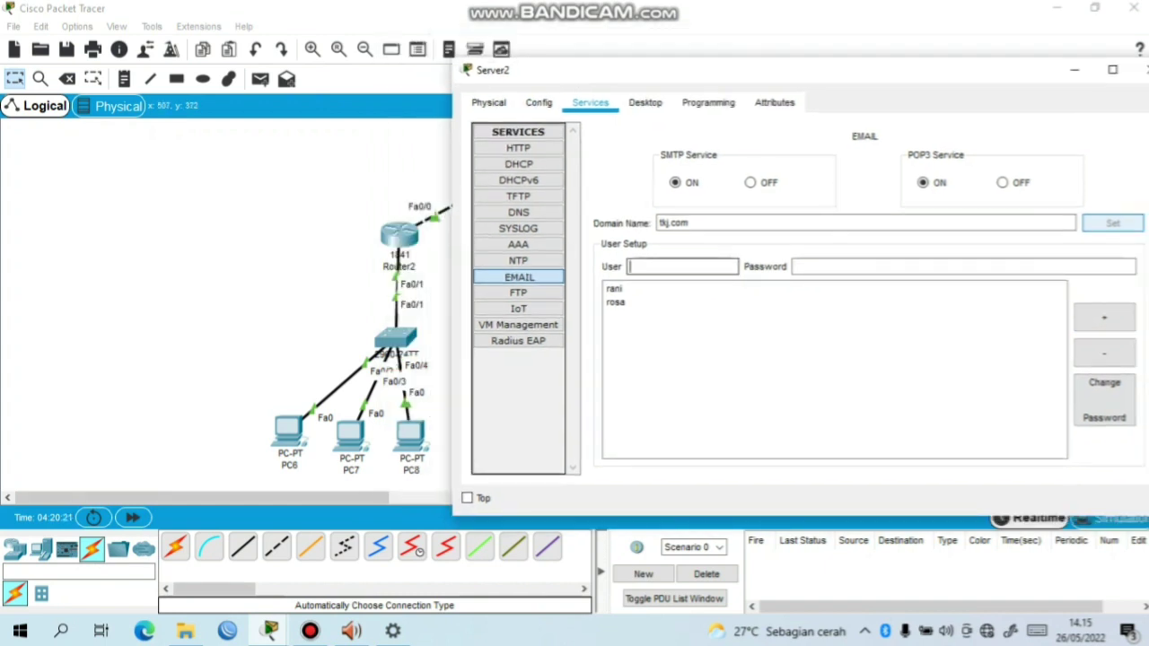
text(lina)
click(799, 267)
text(123)
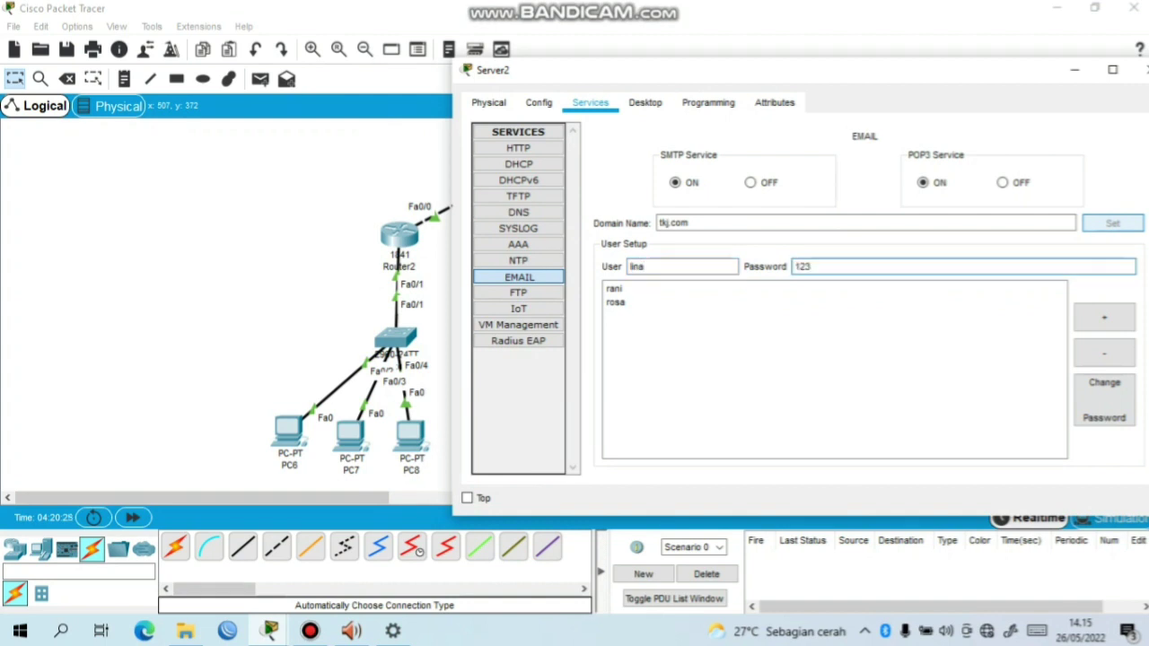
click(1104, 317)
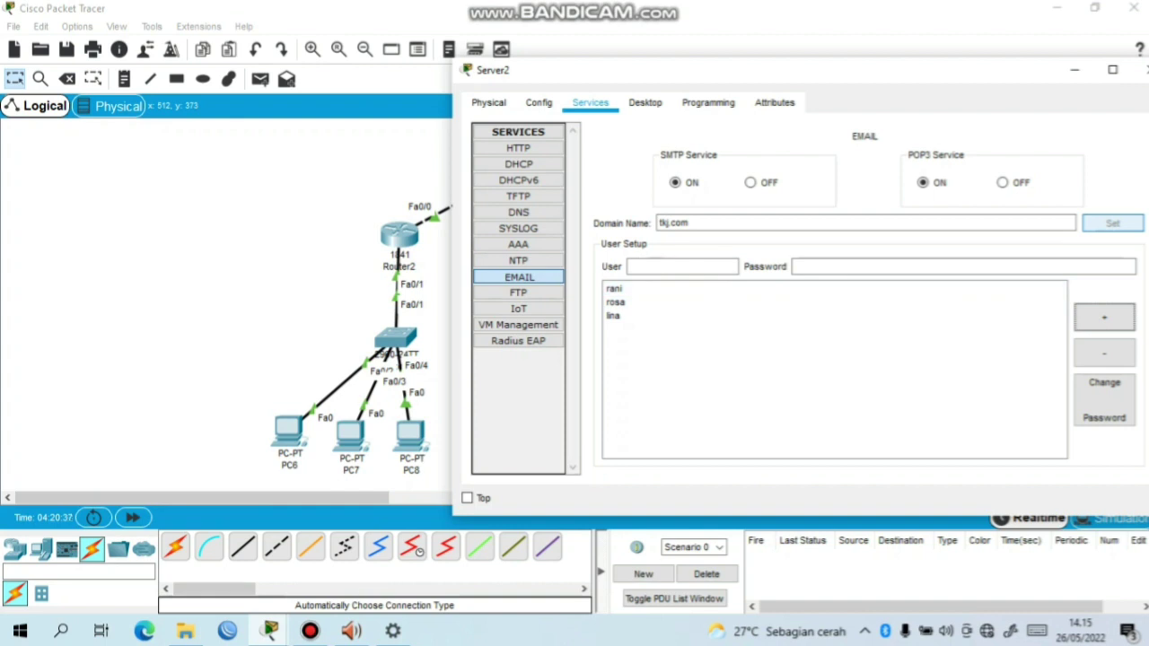
click(1142, 70)
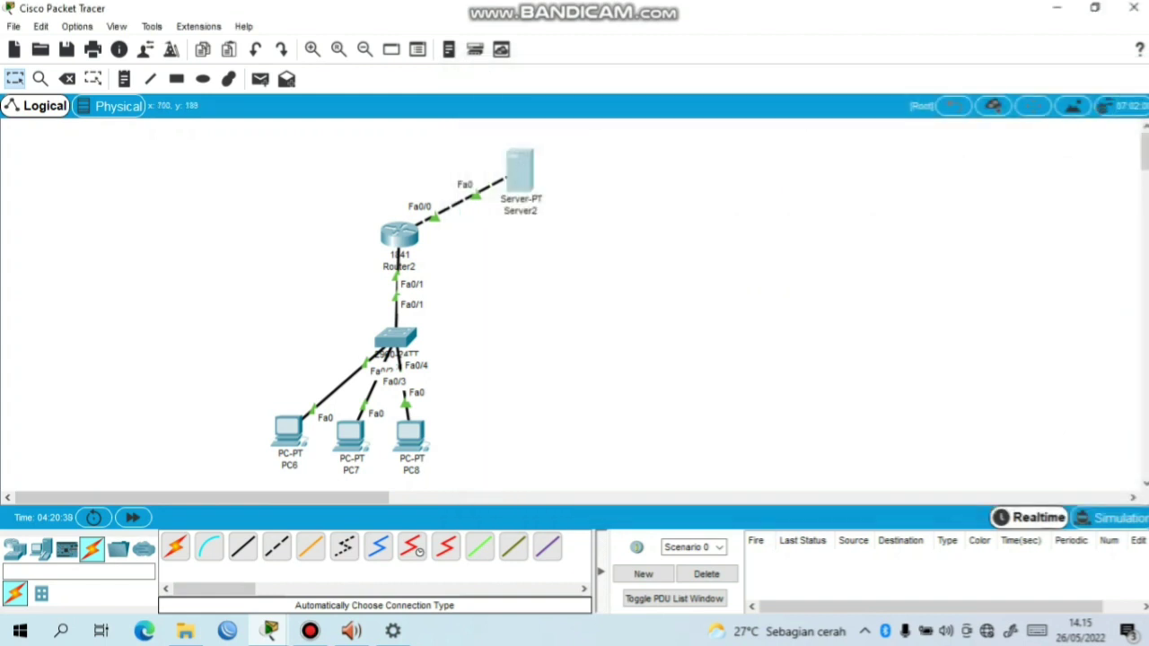
Open PC6's window, move it aside, and scroll its Desktop apps down to Email
mouse_move(289, 438)
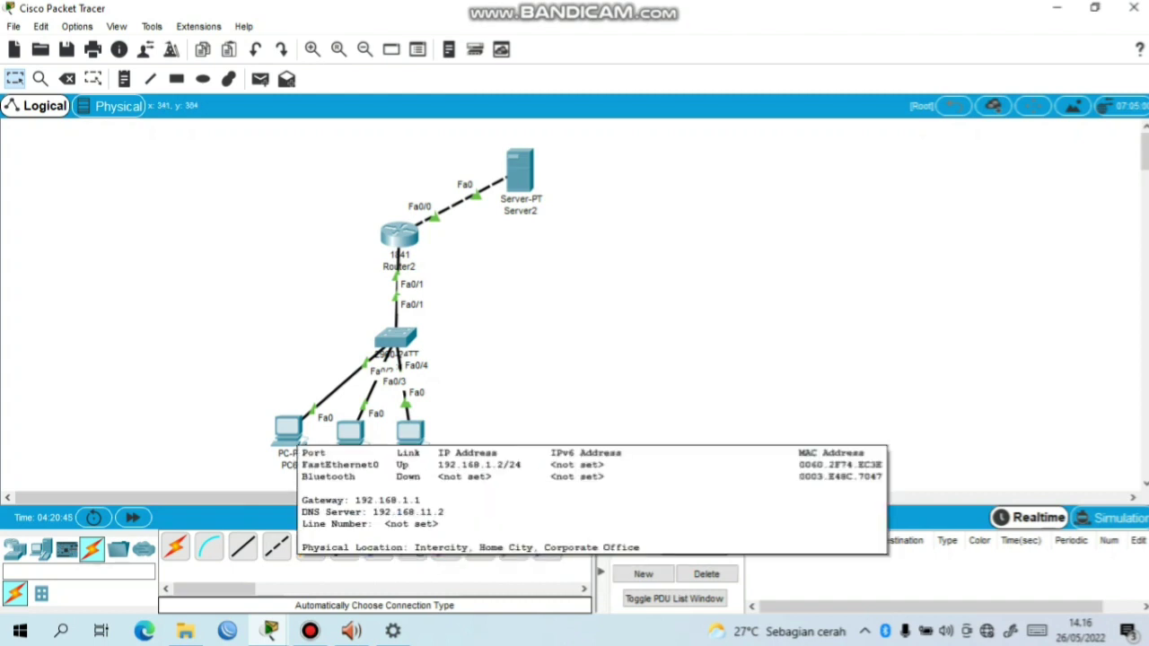
click(289, 433)
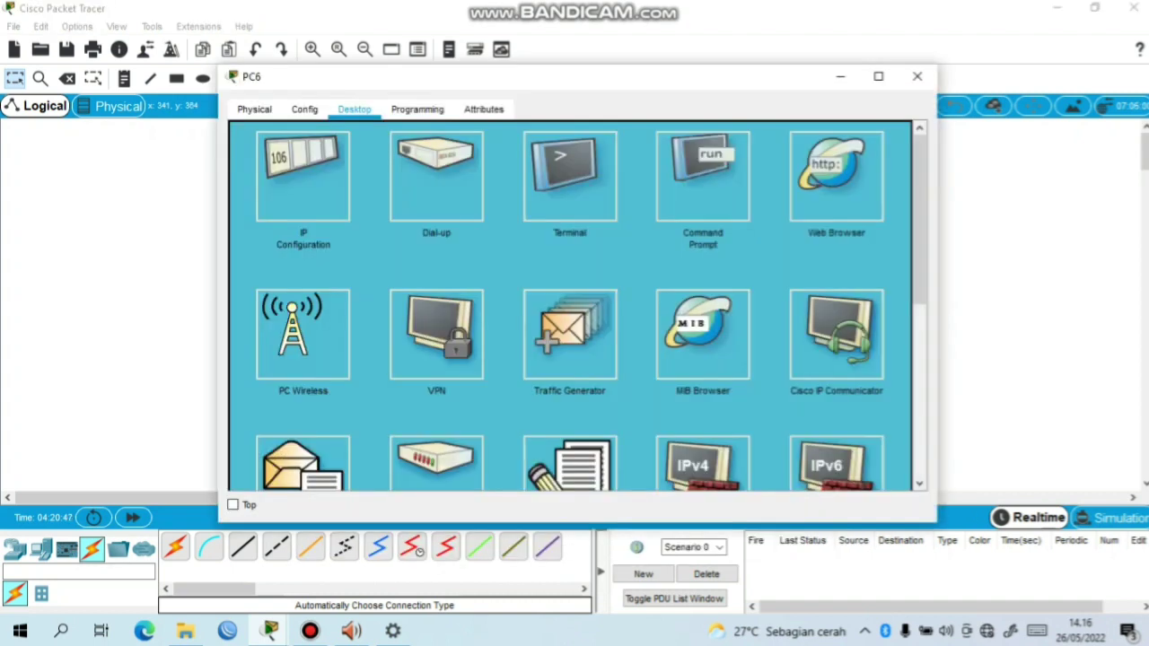
drag(591, 88, 702, 47)
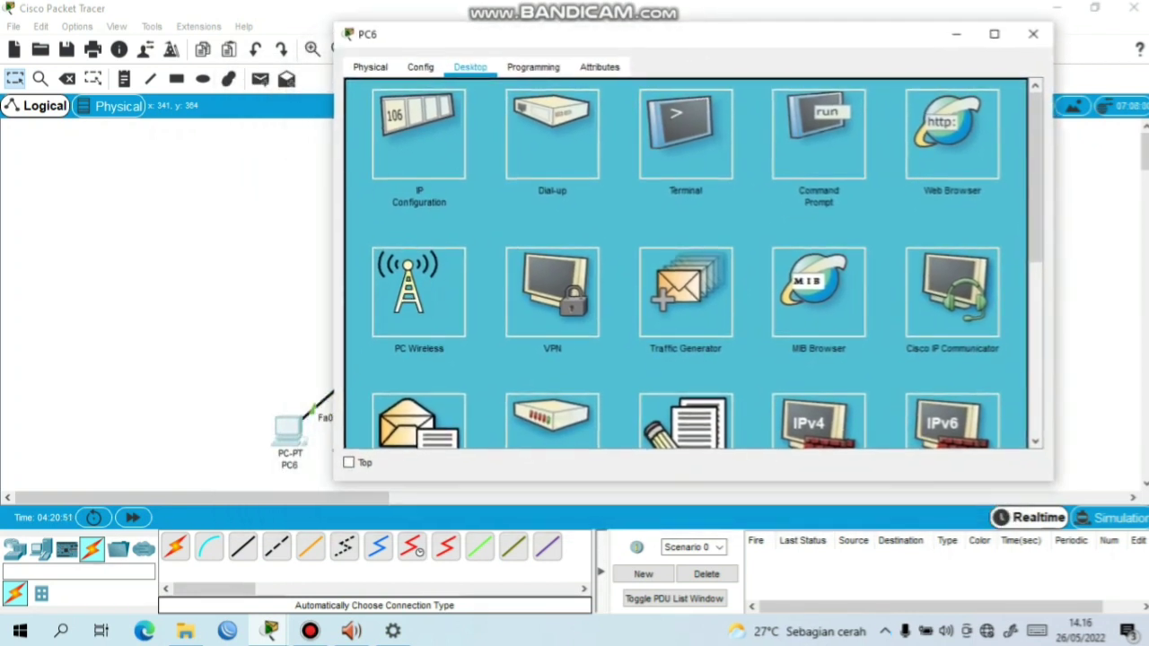
drag(719, 42, 742, 30)
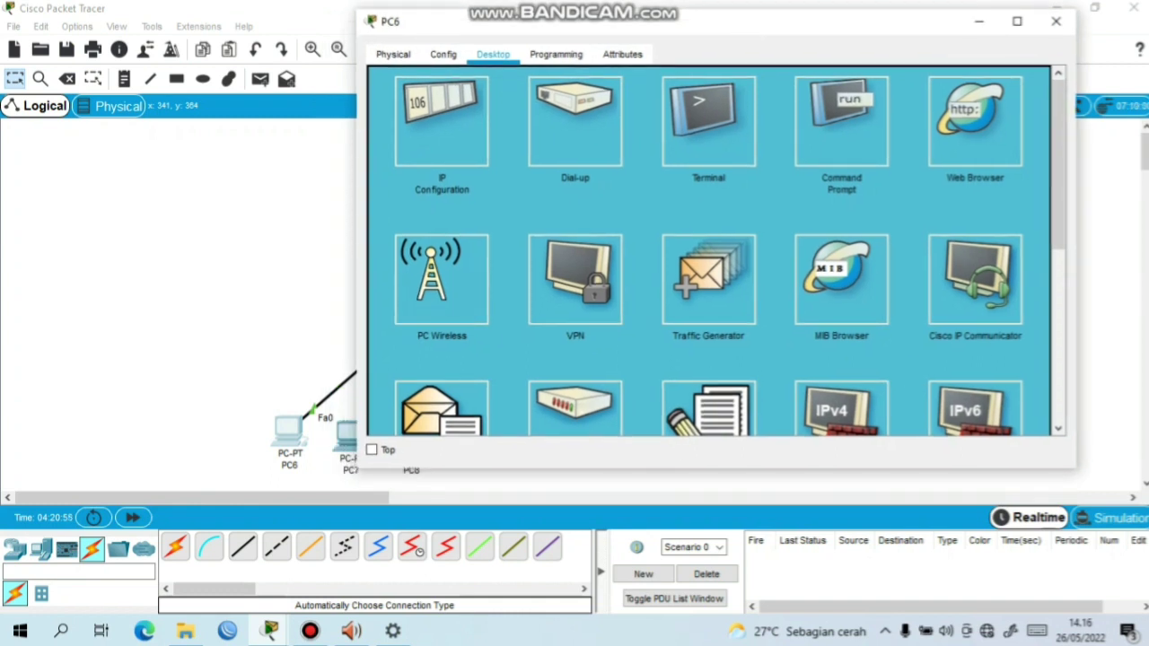
scroll(709, 251, down, 1)
scroll(709, 251, up, 1)
scroll(709, 251, down, 1)
In PC6's Email app, enter the user's display name, e-mail address and incoming server tkj.com
click(442, 375)
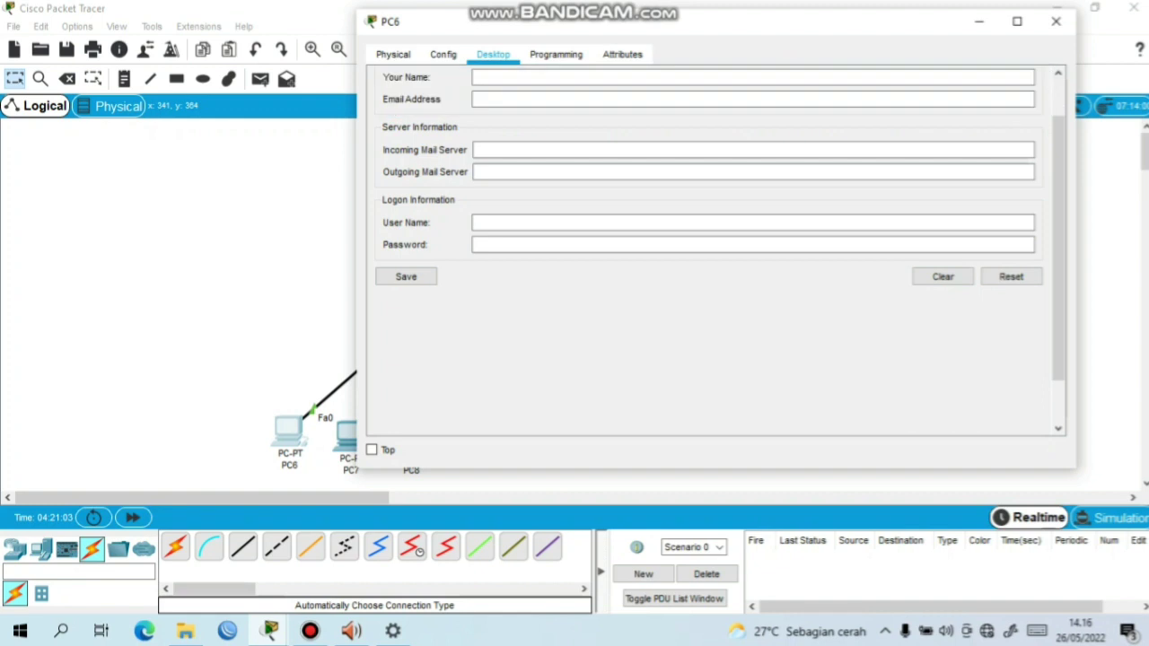
scroll(708, 251, up, 1)
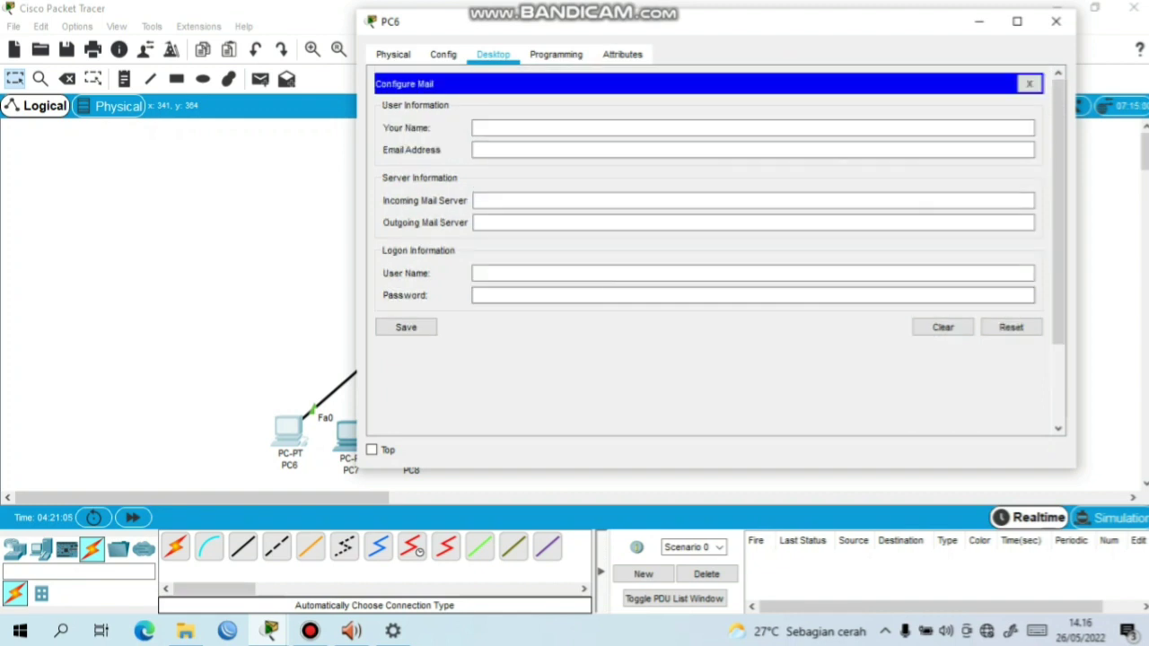
click(752, 128)
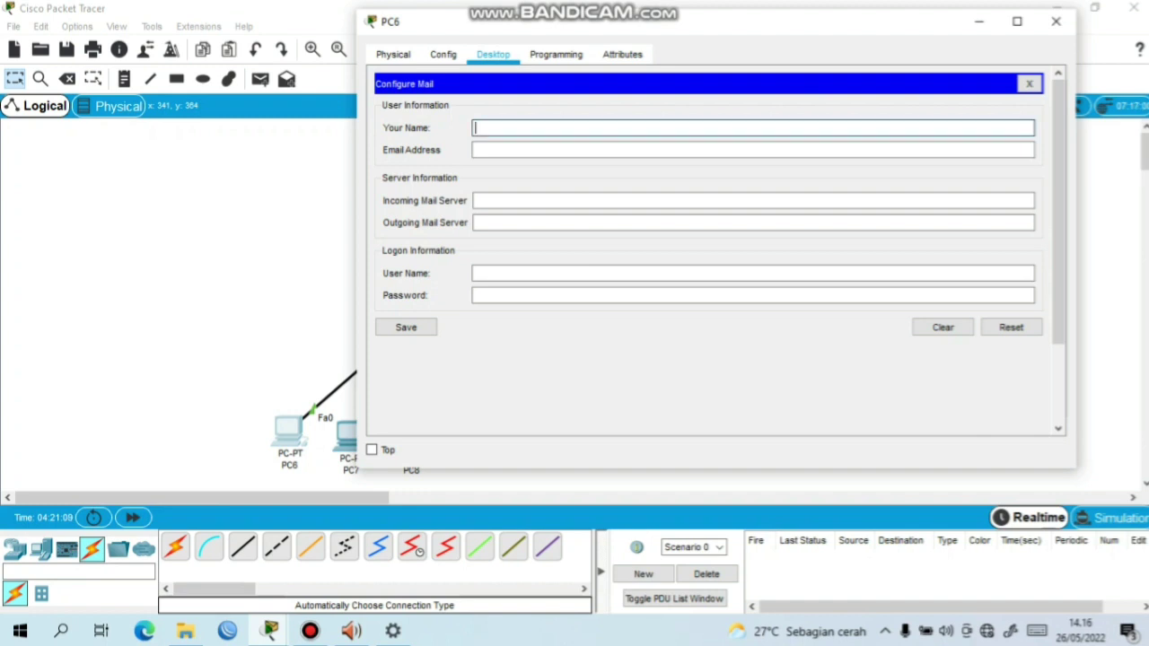
text(rani)
click(480, 150)
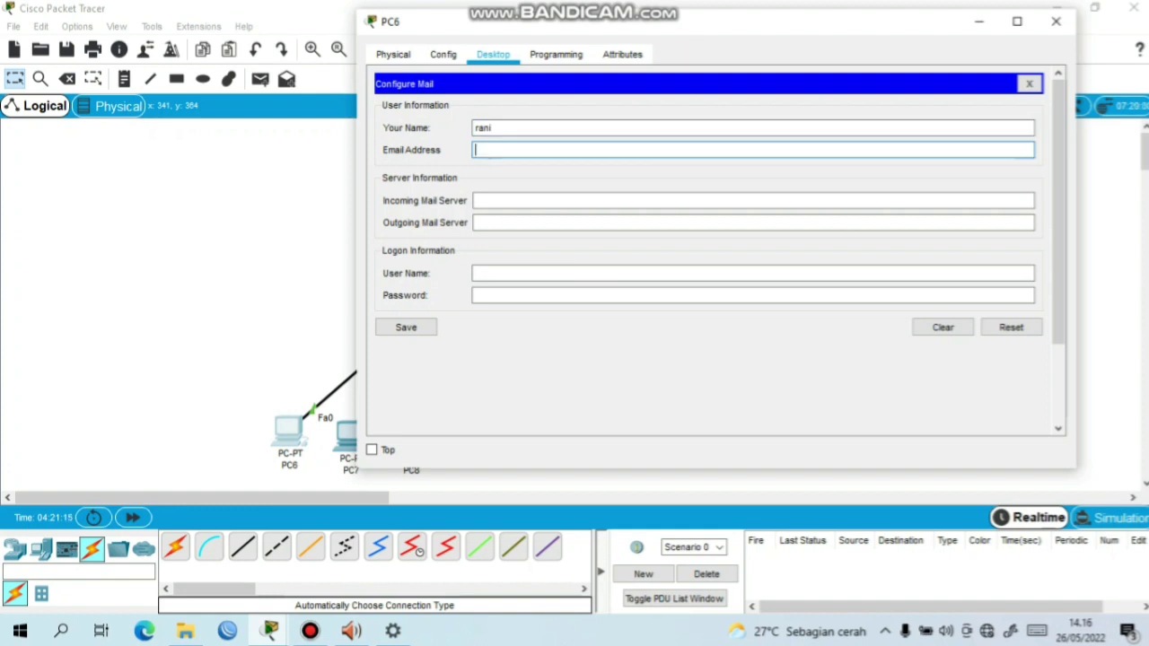
text(rani@tkj.com)
click(478, 200)
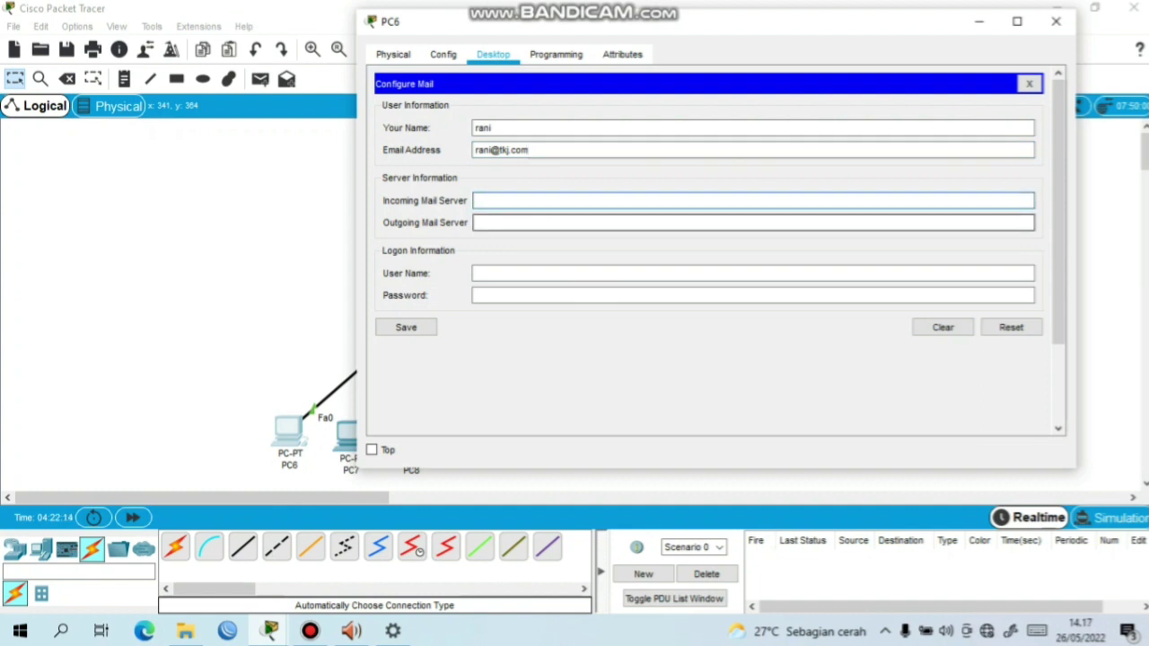
text(tkj.com)
Fill in the outgoing server, login user name and password, save, and close PC6
click(478, 223)
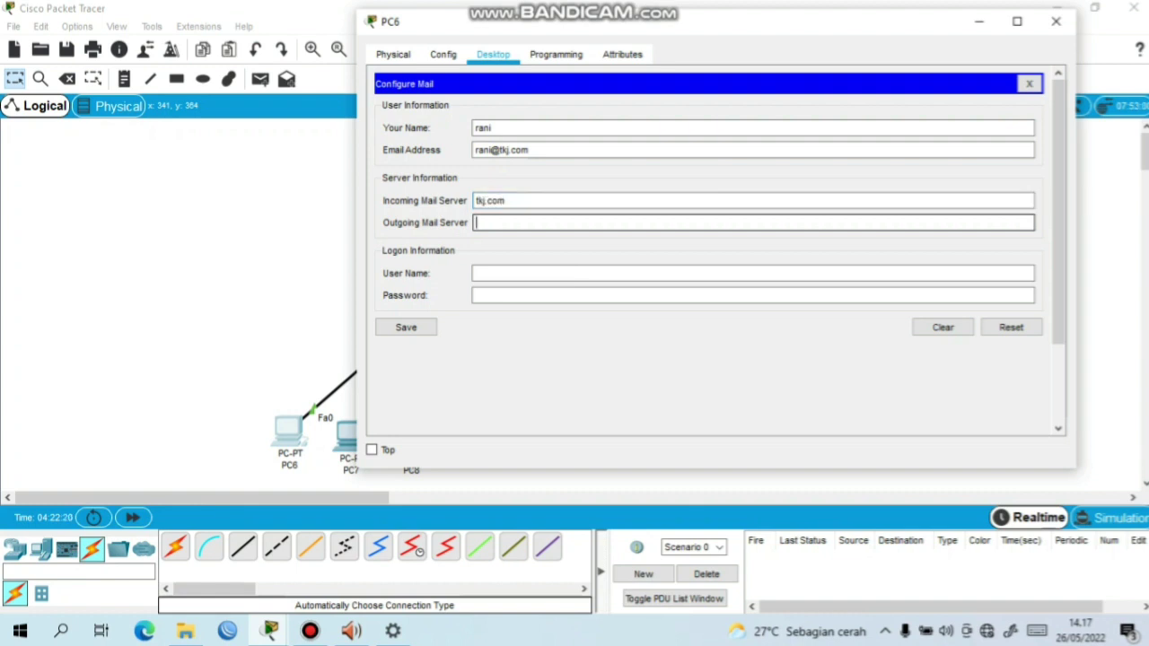
text(tkj.com)
click(475, 273)
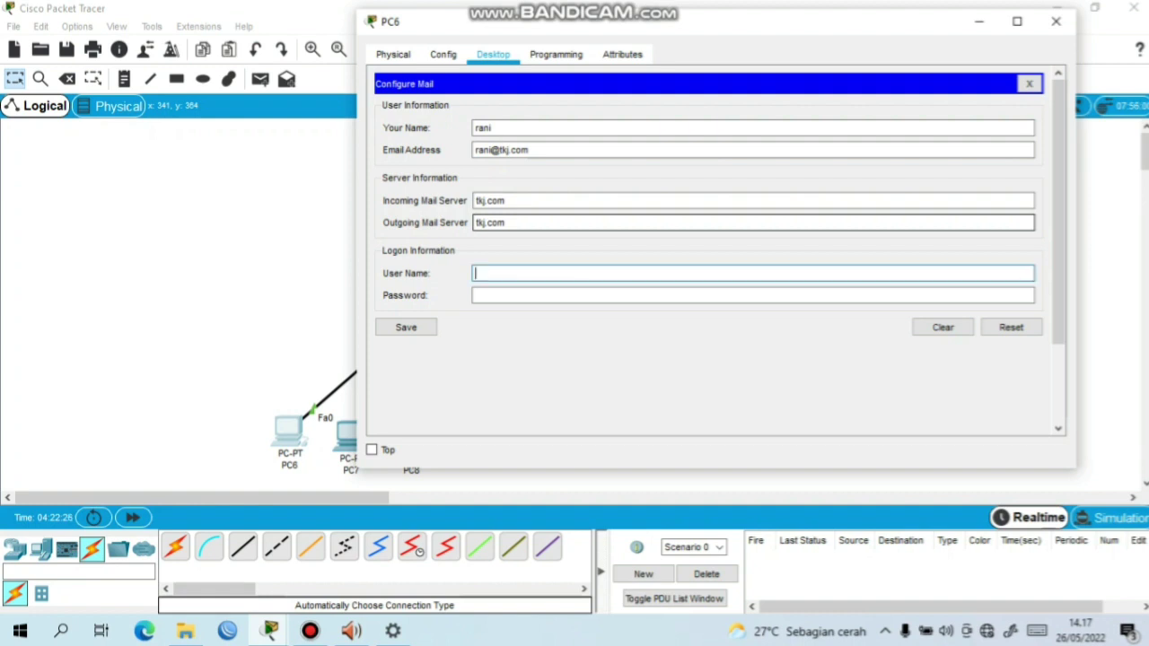
text(rani)
click(476, 296)
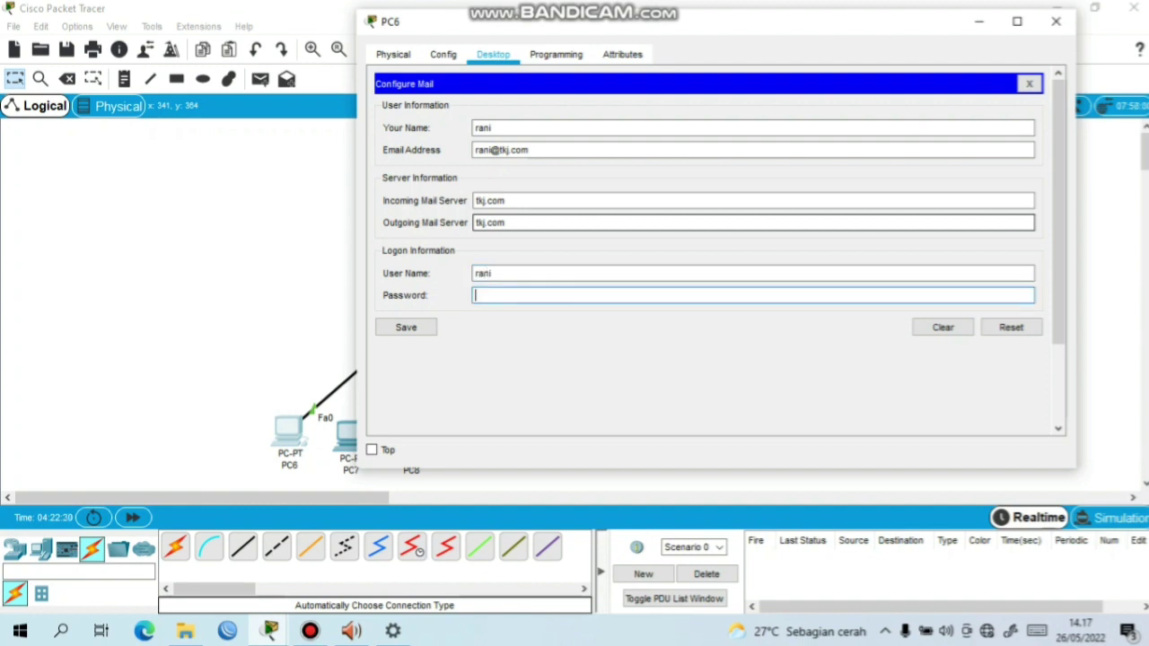
text(123)
click(405, 327)
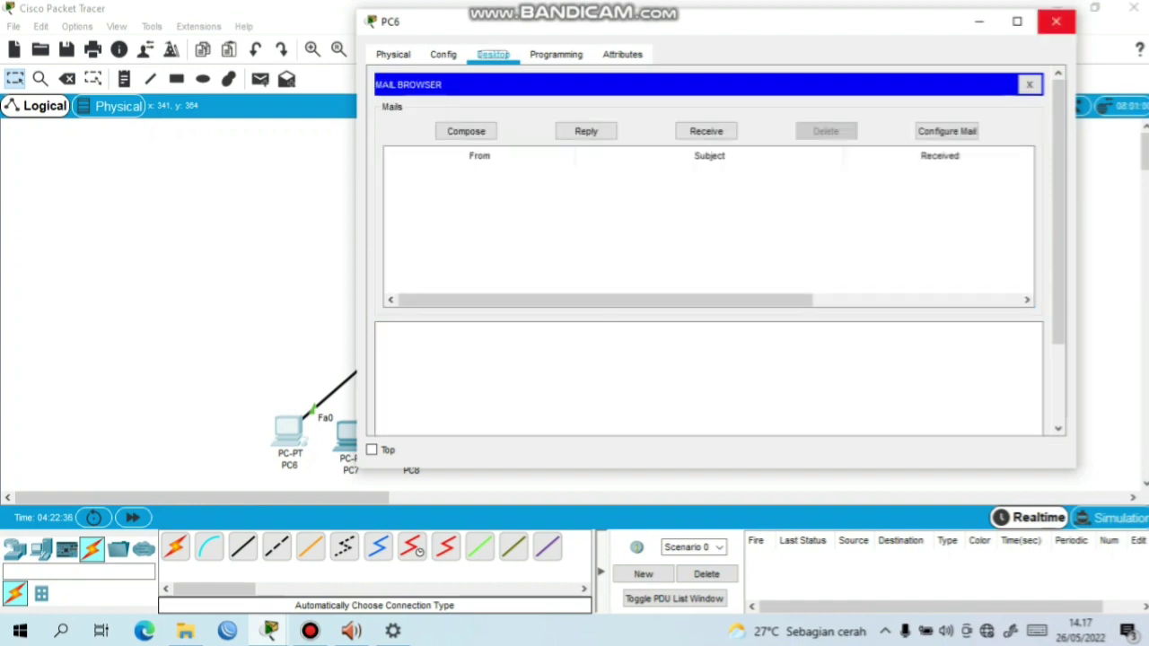
click(1055, 21)
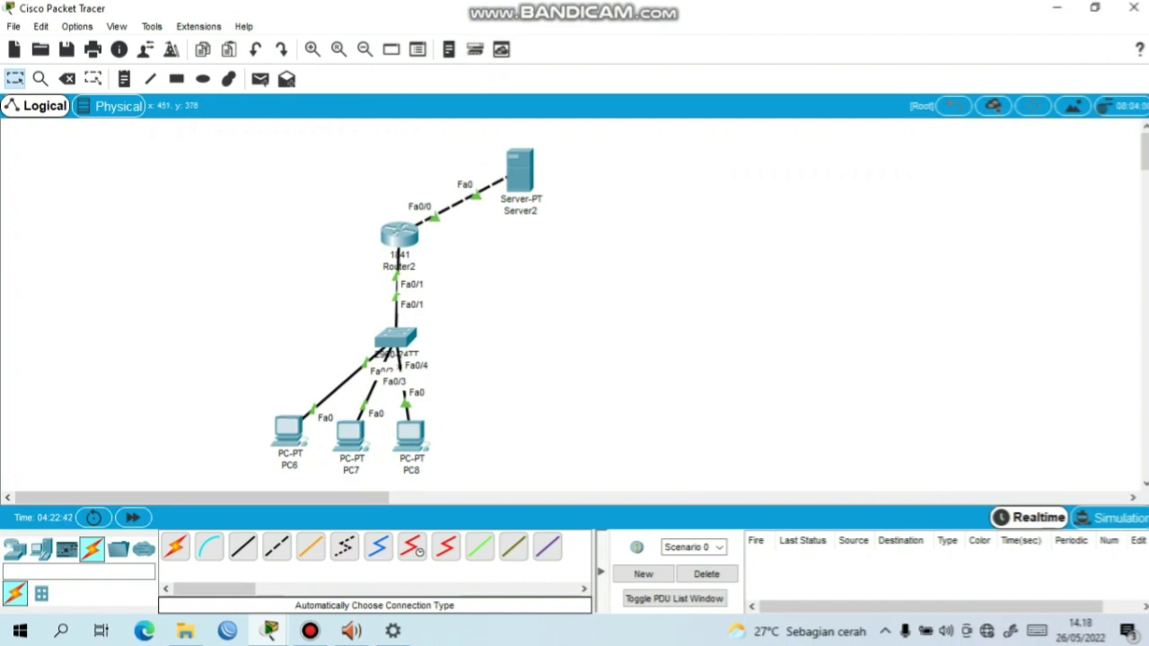
In PC7's Email app, enter the user's display name, e-mail address and incoming server tkj.com
click(350, 435)
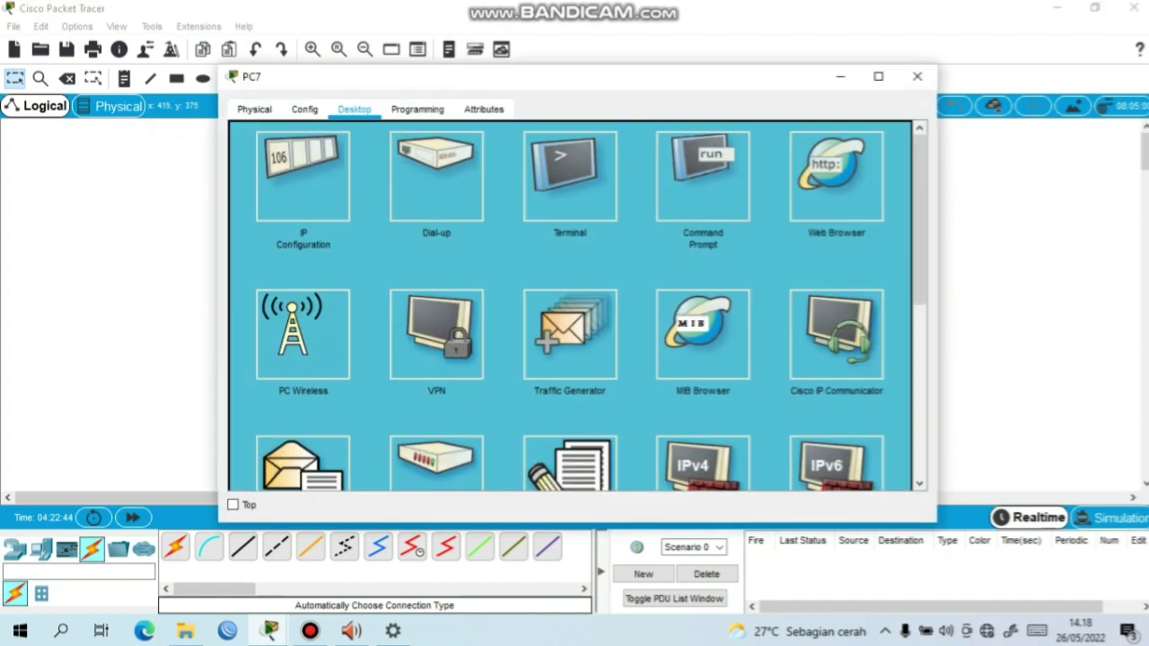
scroll(574, 305, down, 2)
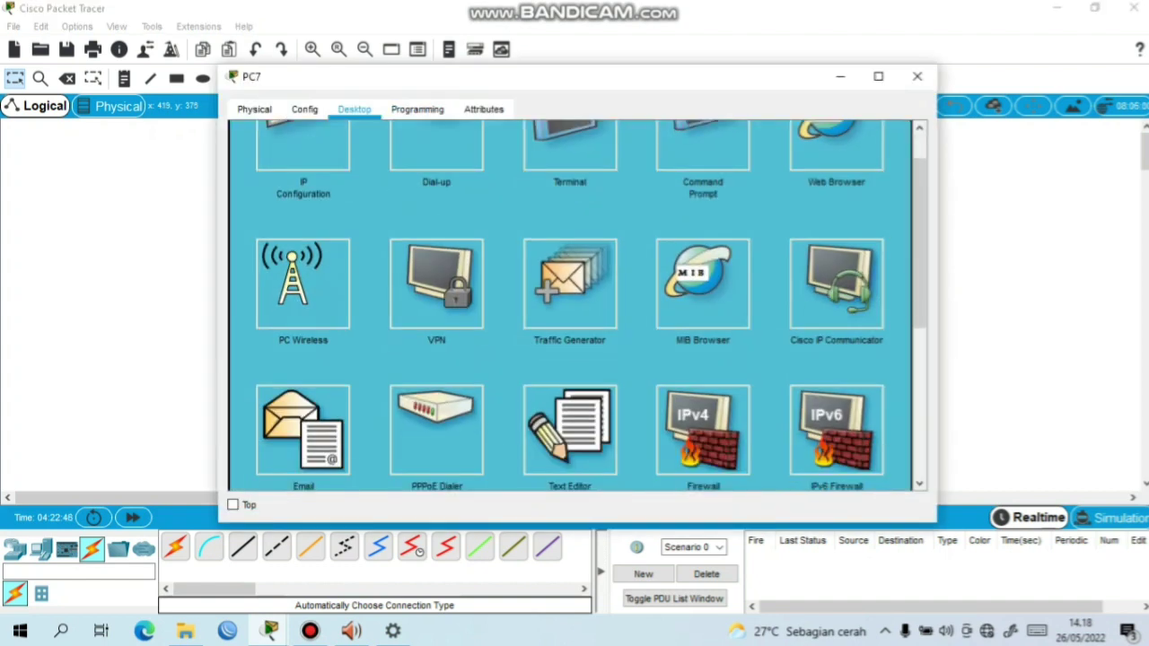
click(302, 428)
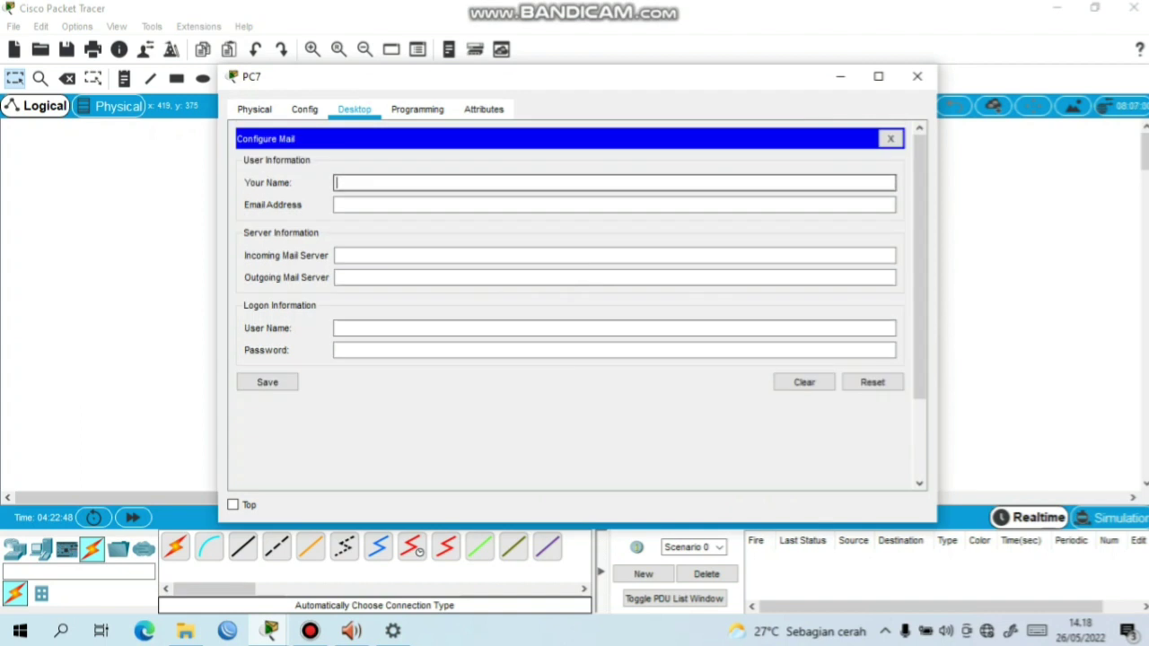
text(rosa)
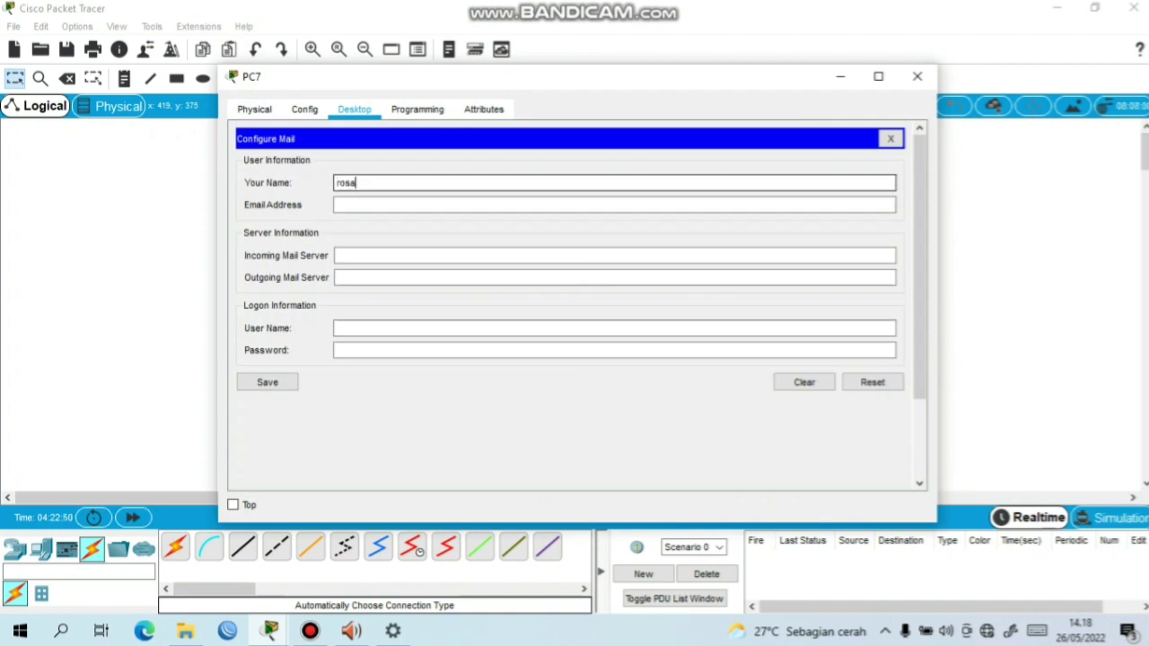
click(341, 205)
text(rosa@)
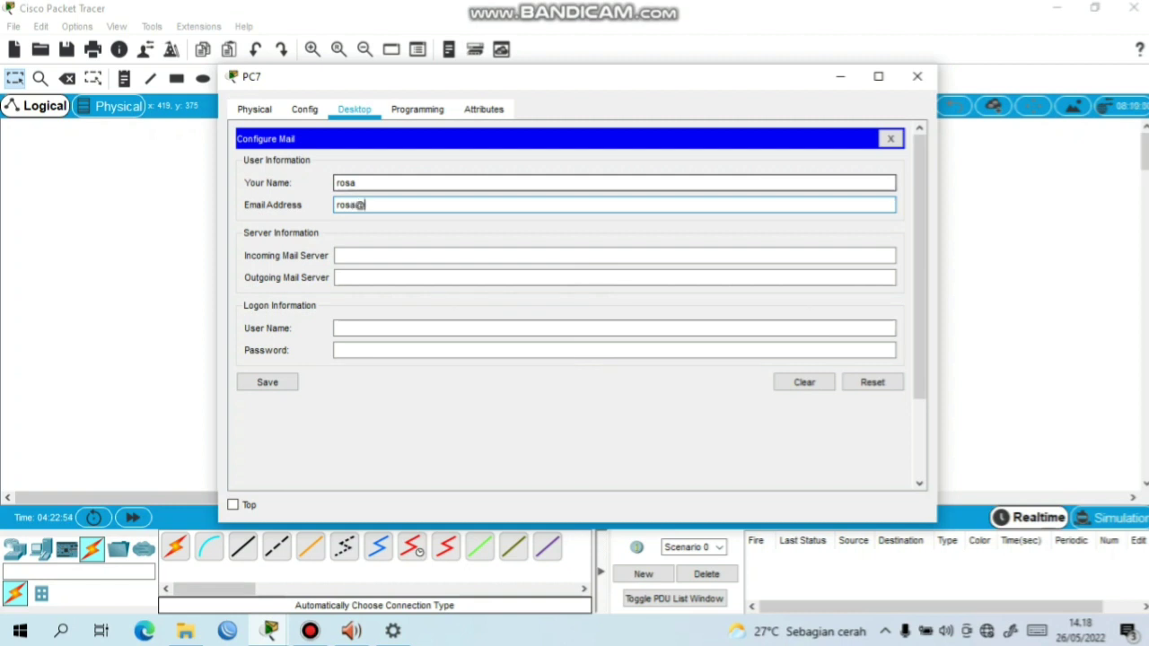
text(tkj.com)
click(341, 255)
text(tkj.com)
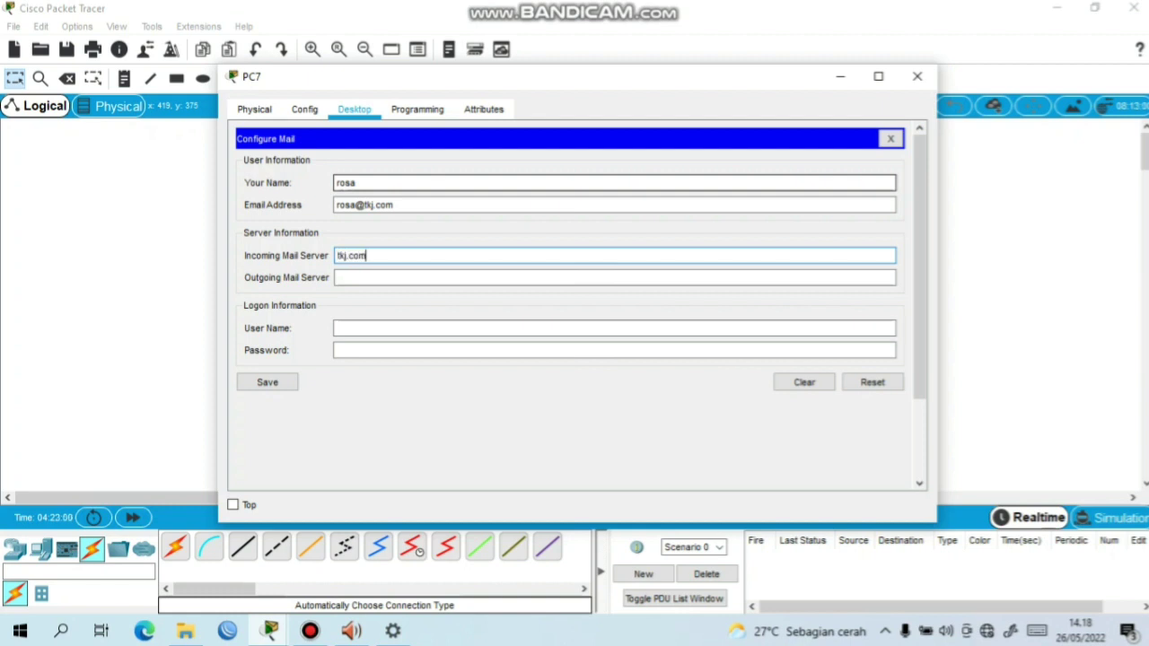
Set outgoing server tkj.com, enter the login user name and password, save, and close PC7
click(341, 277)
text(tkj.co)
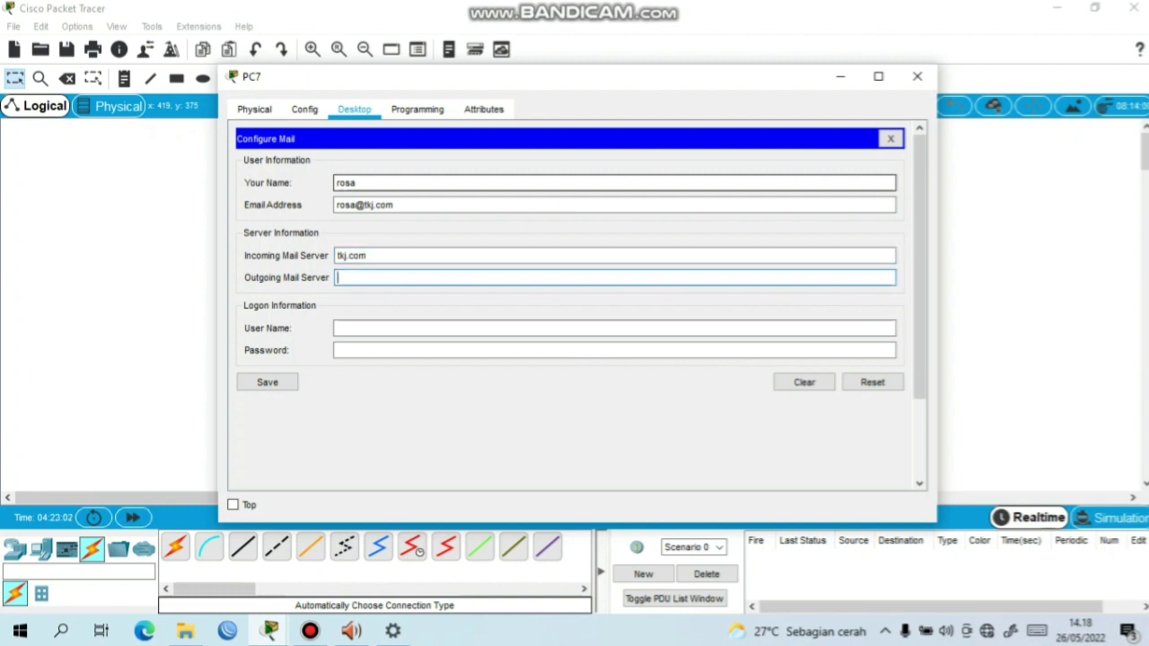
text(m)
click(341, 328)
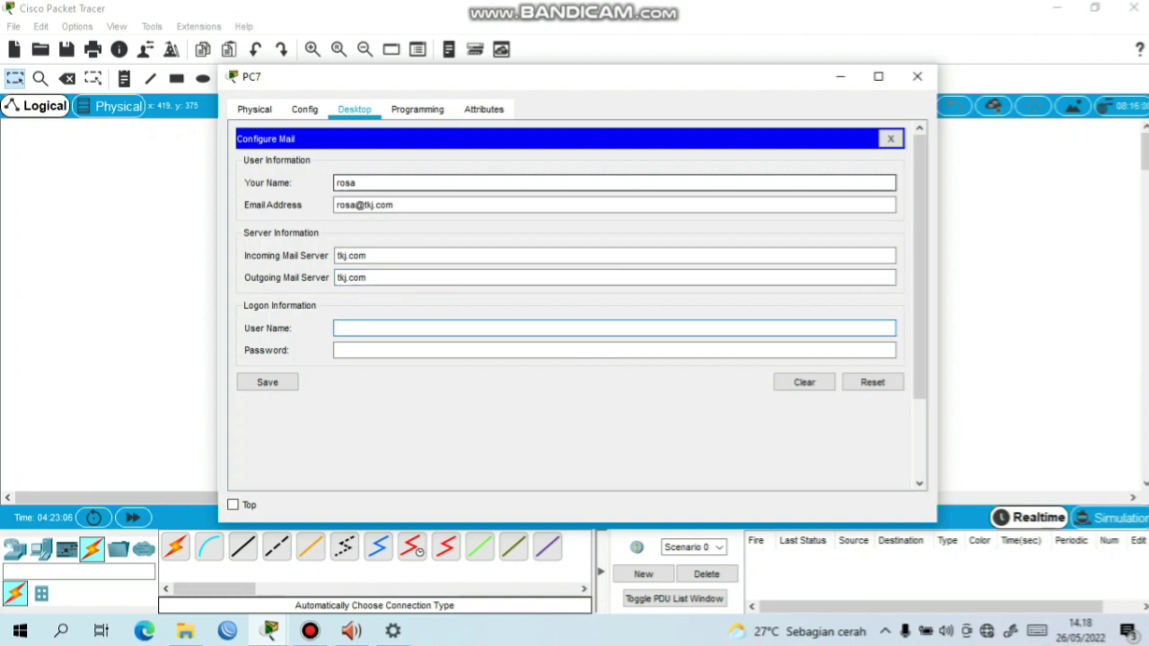
text(r)
key(BackSpace)
text(rosa)
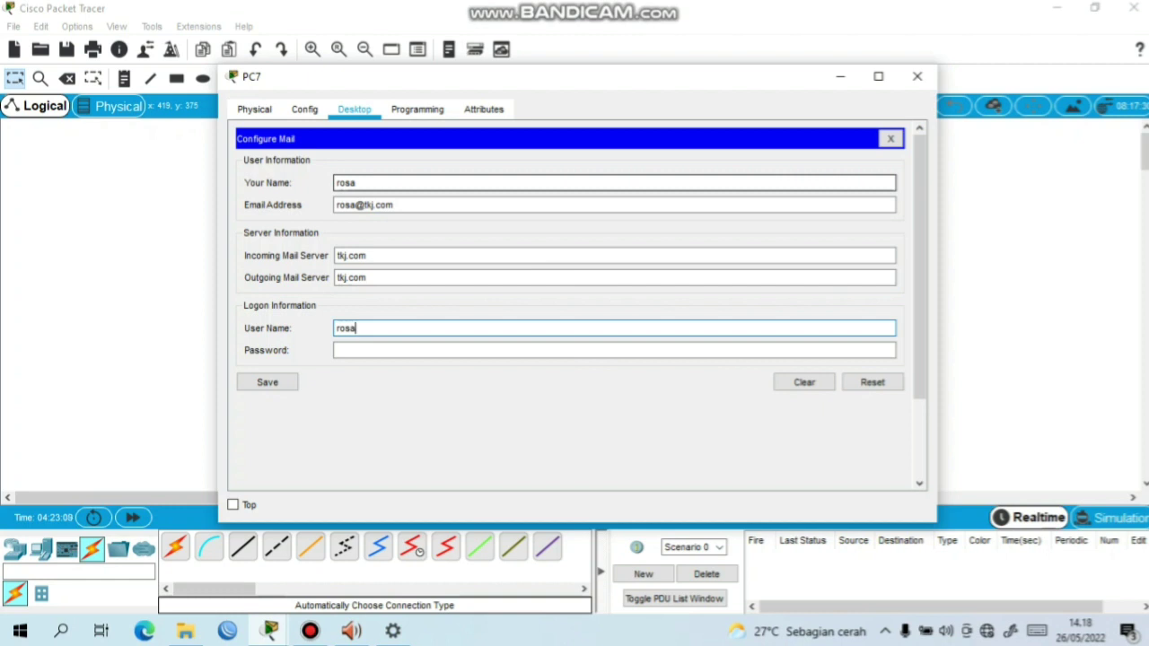
click(341, 350)
text(123)
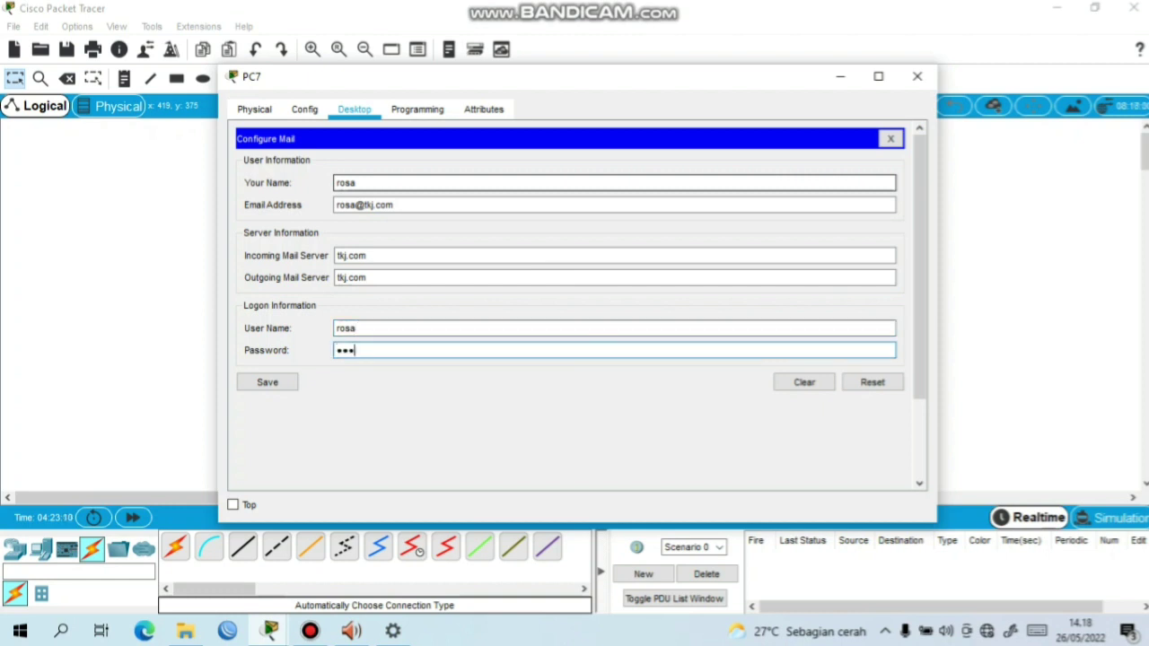
key(Return)
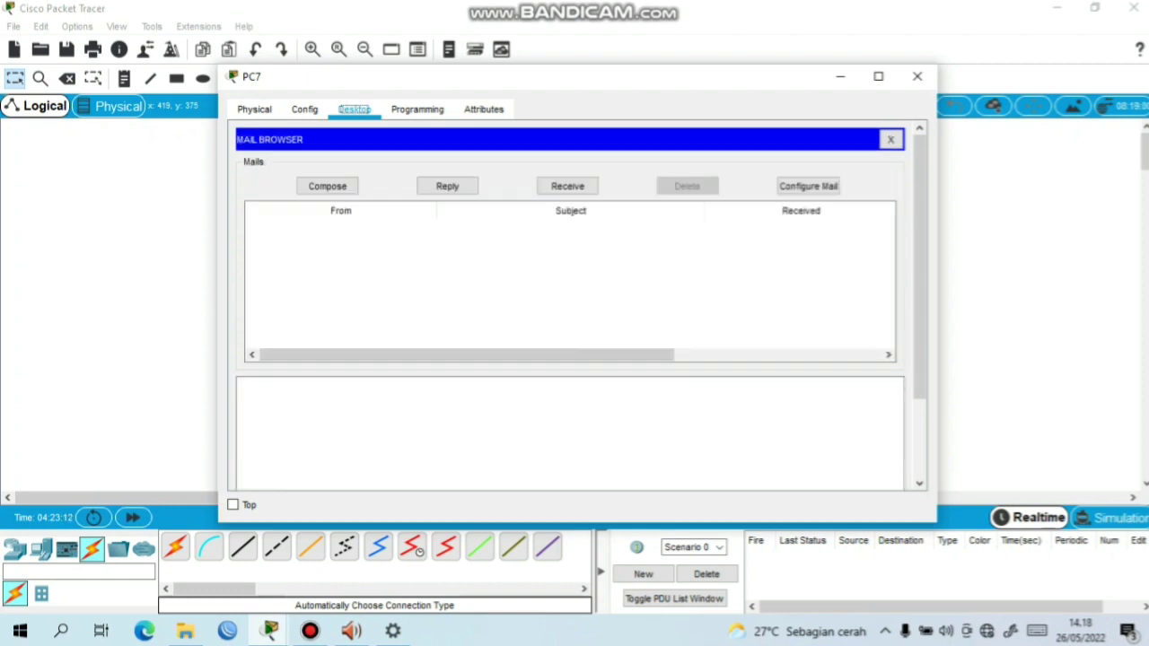
click(916, 77)
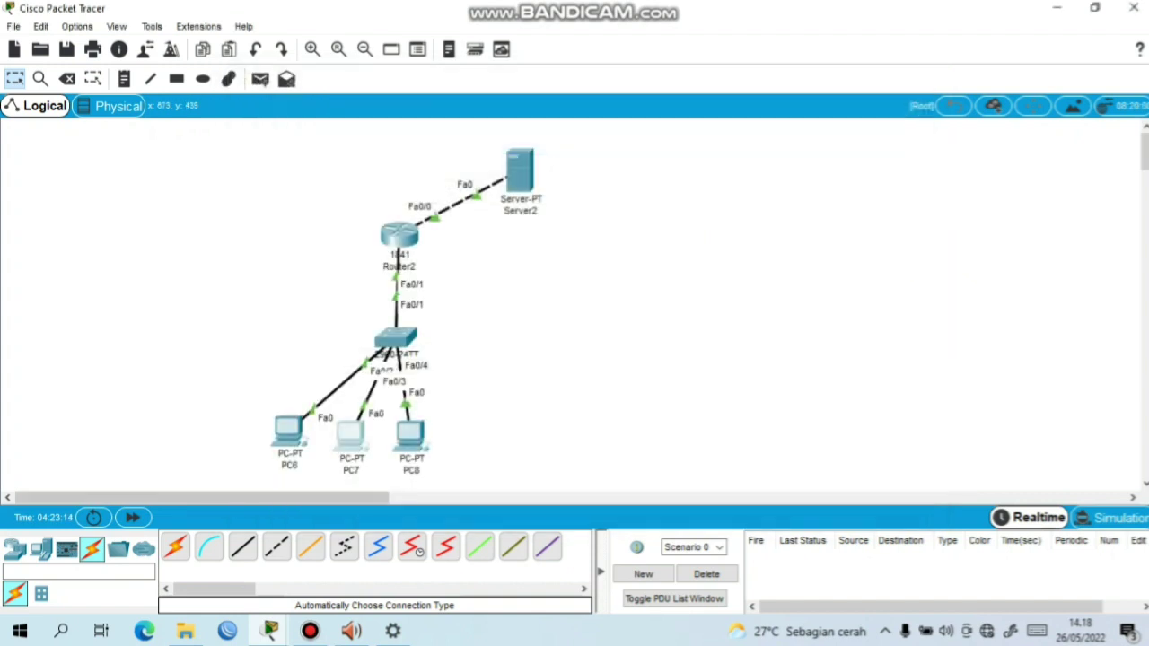
In PC8's Email app, enter the user's display name, e-mail address and incoming server tkj.com
click(409, 434)
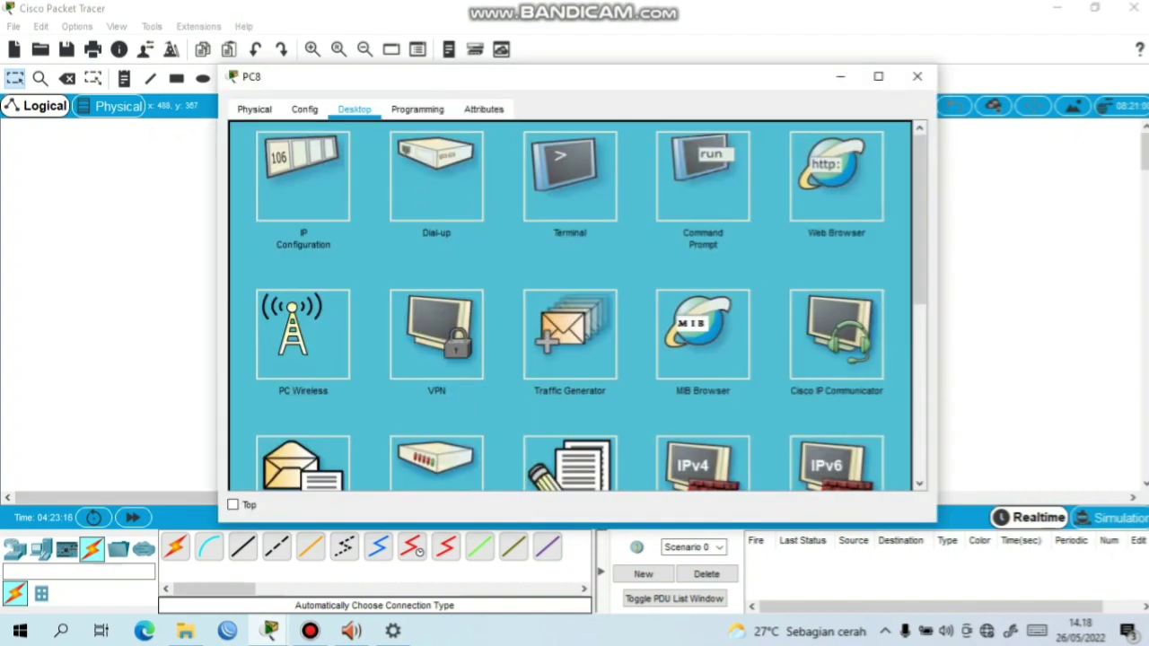
scroll(302, 431, down, 2)
click(303, 431)
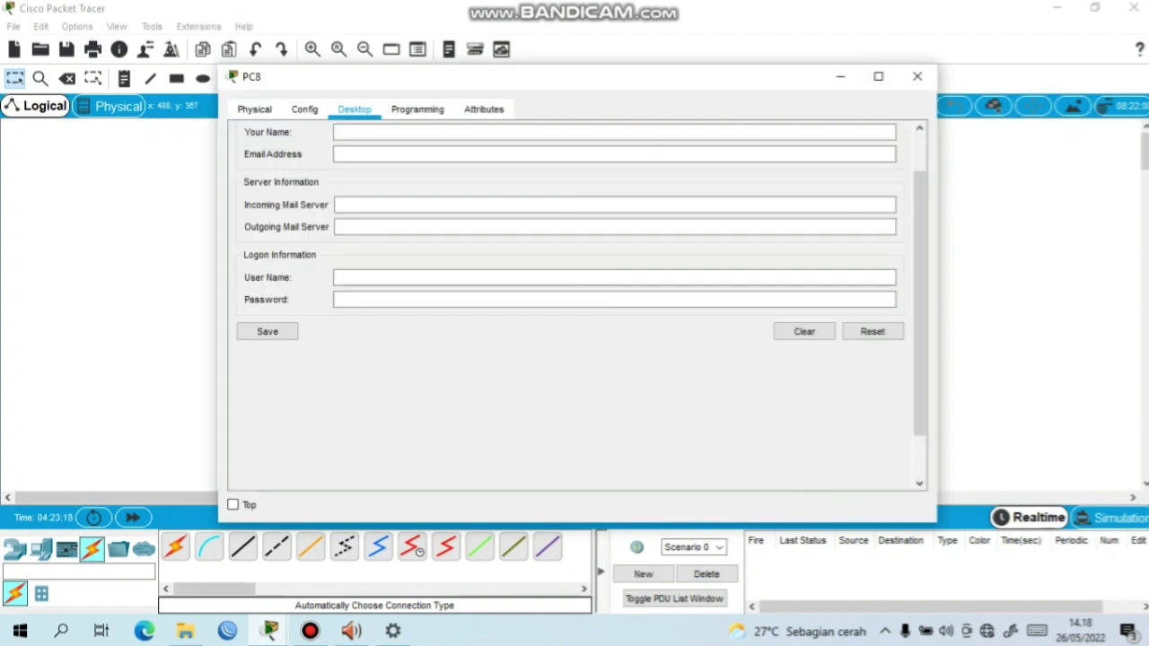
click(341, 183)
text(lina)
key(Tab)
text(lina@tkj.com)
key(Tab)
text(tkj.com)
Set outgoing server tkj.com, enter the login user name and password, save, and close PC8
key(Tab)
text(tkj.com)
key(Tab)
text(lina)
key(Tab)
text(lina)
click(267, 382)
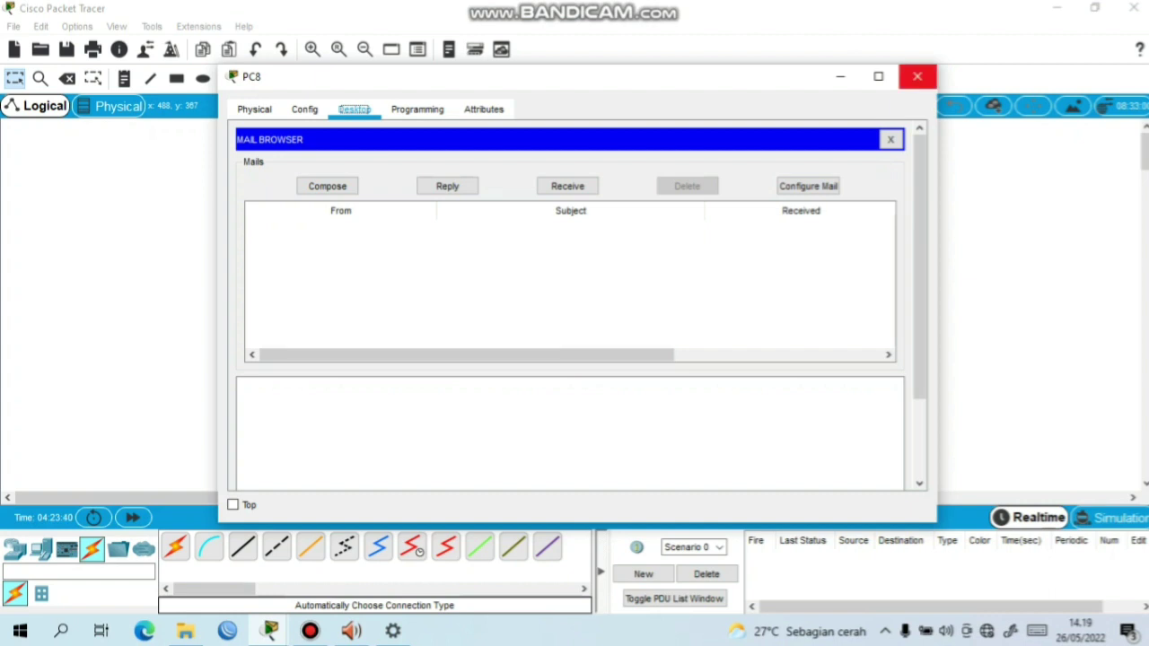
click(917, 76)
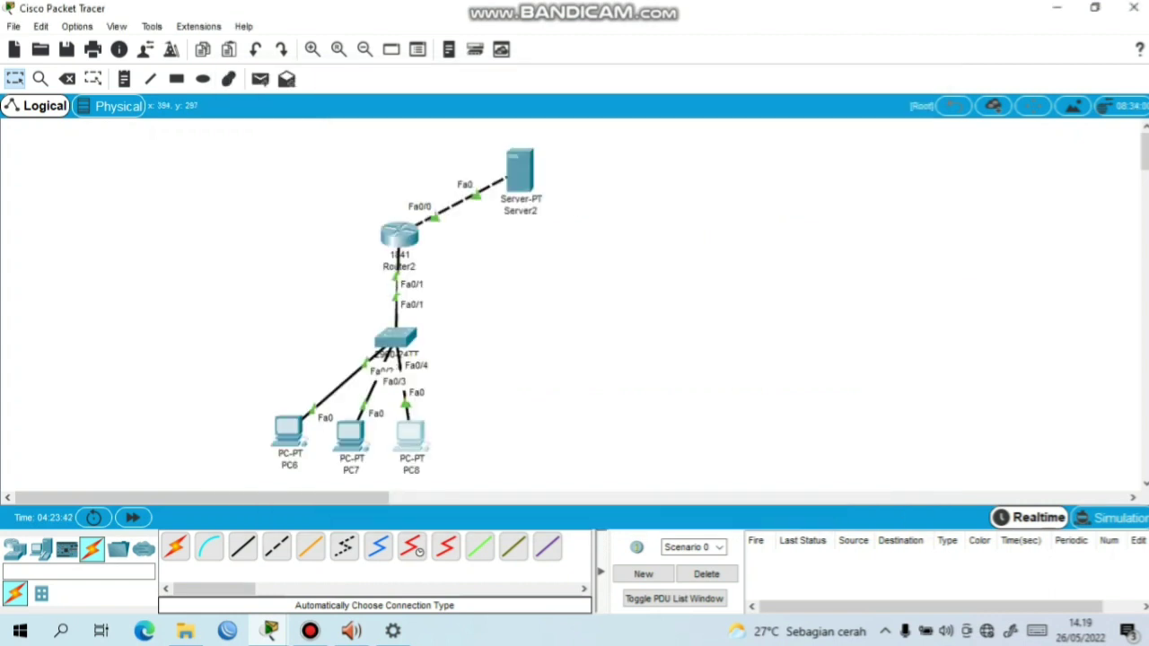
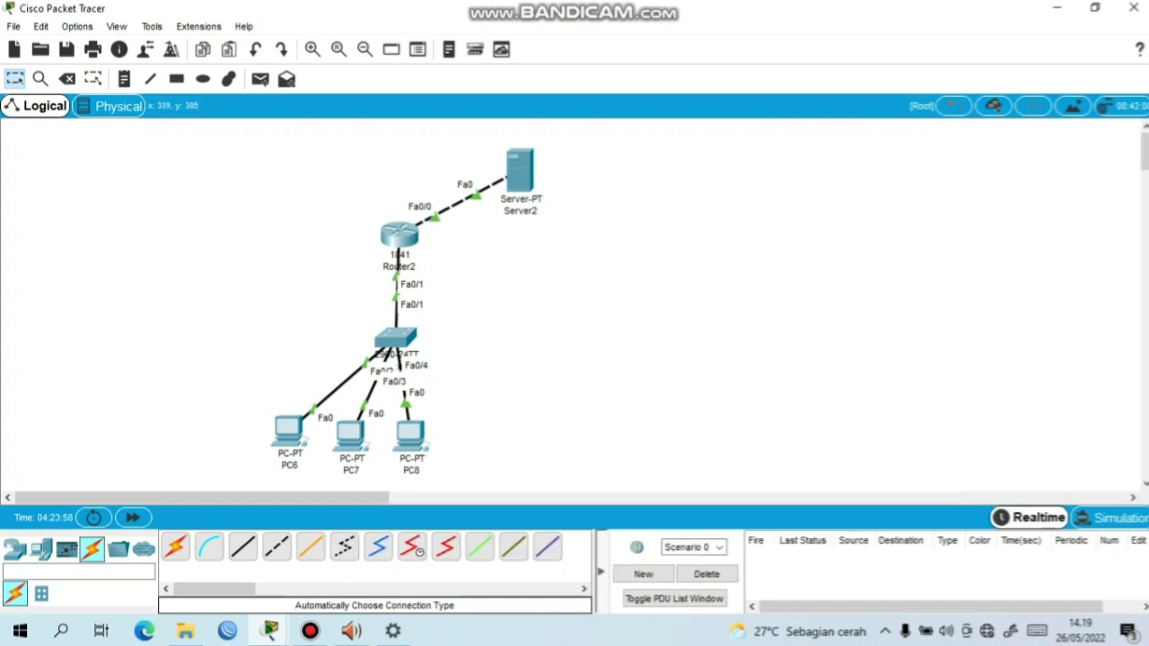
Open Server2's configuration window from the Logical workspace topology
mouse_move(296, 440)
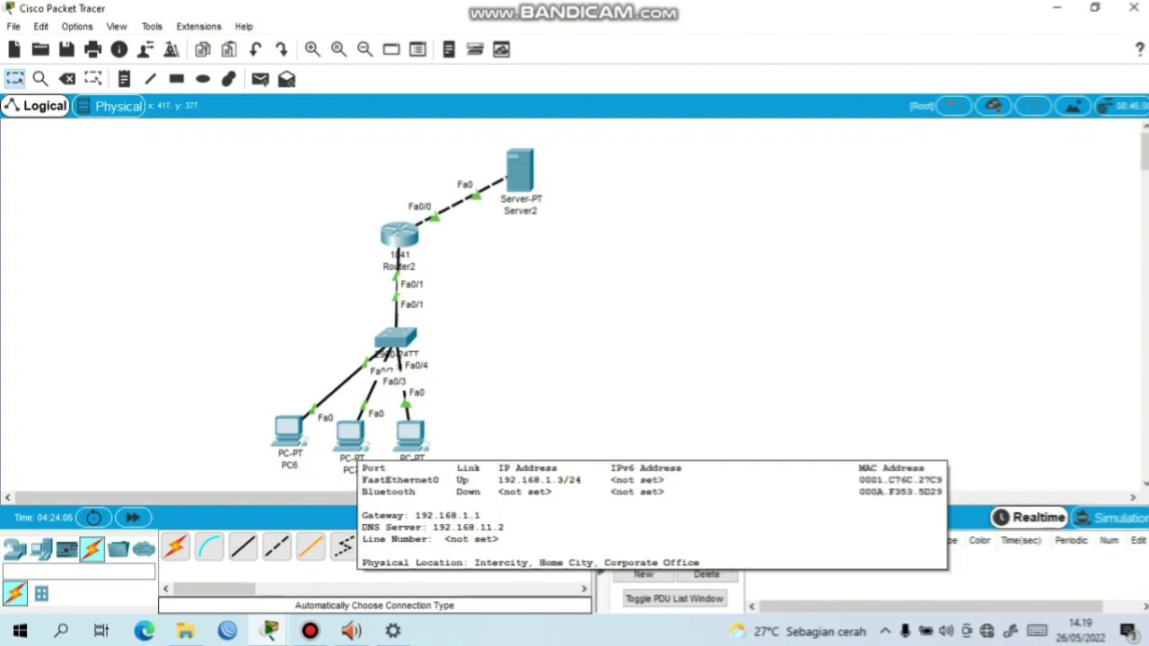
click(519, 171)
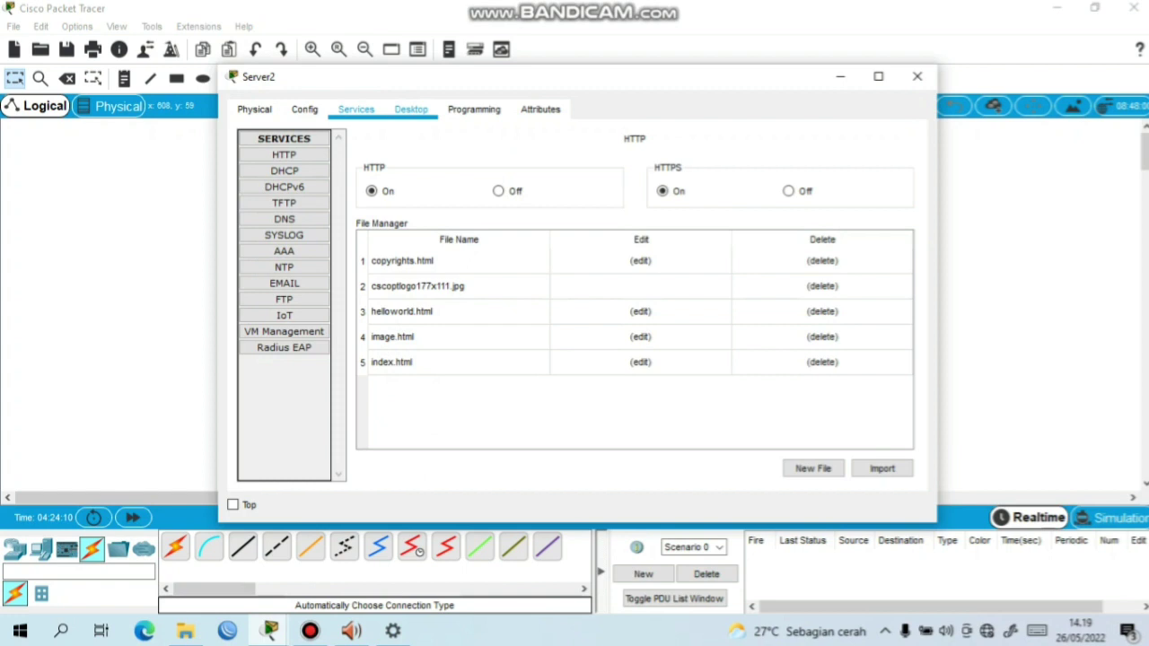
In Server2's IPv4 firewall, change rule 1 for 192.168.1.2 from Deny to Allow and save
click(411, 109)
scroll(574, 305, down, 2)
click(698, 422)
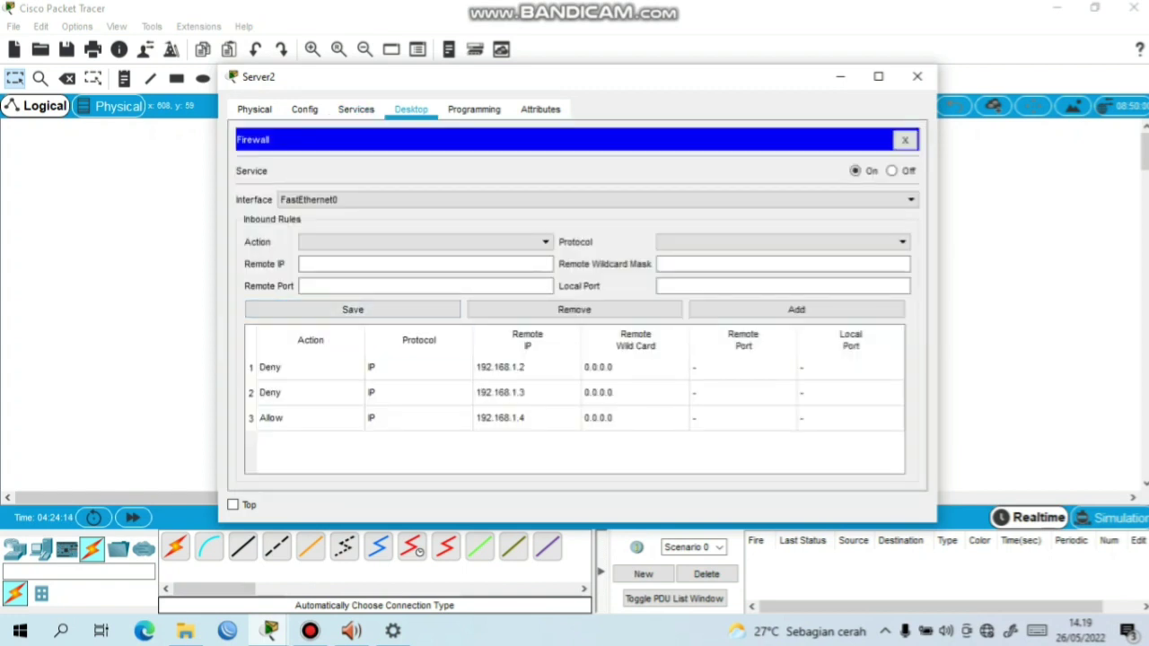
click(310, 367)
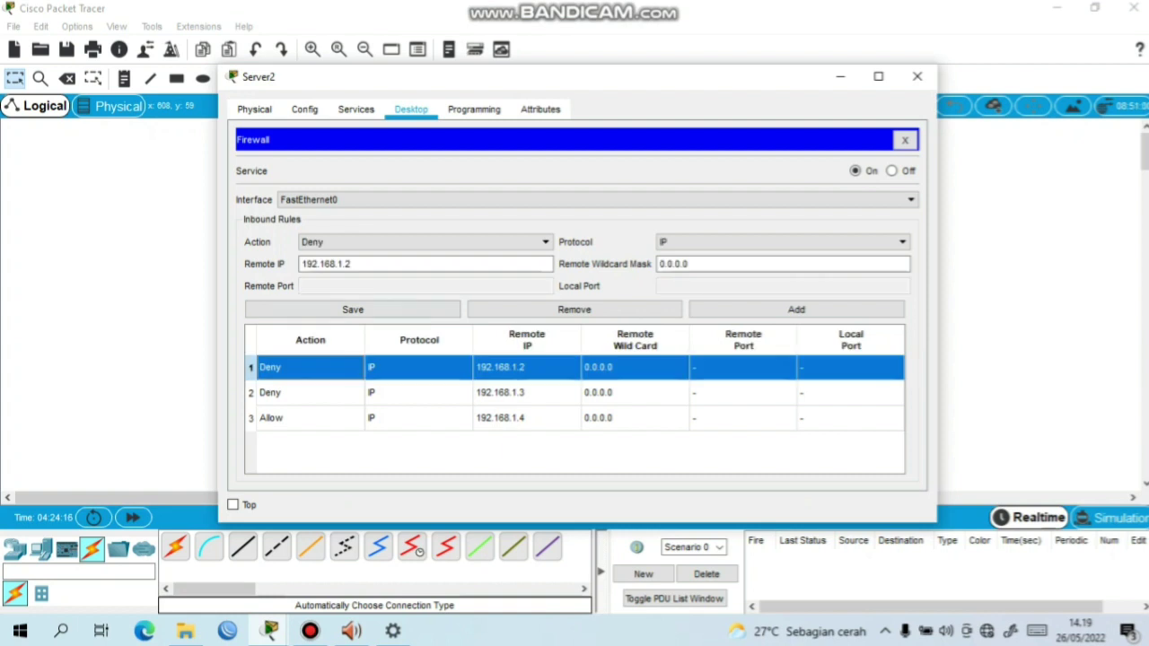
click(422, 242)
click(323, 279)
key(Up)
key(Tab)
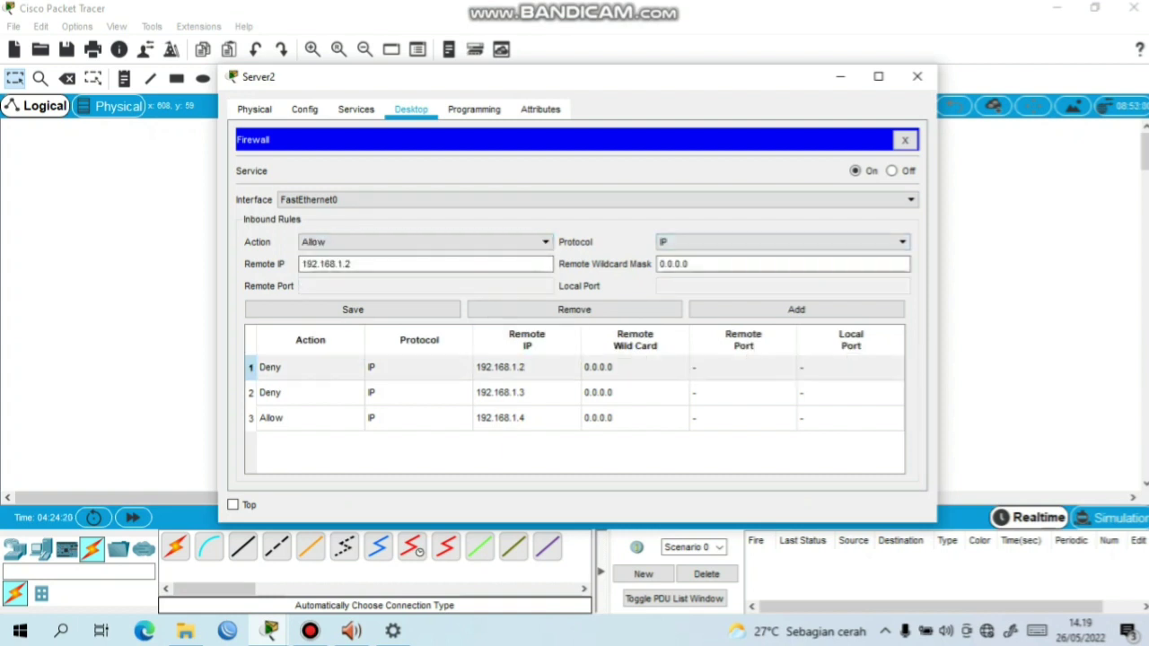
click(353, 308)
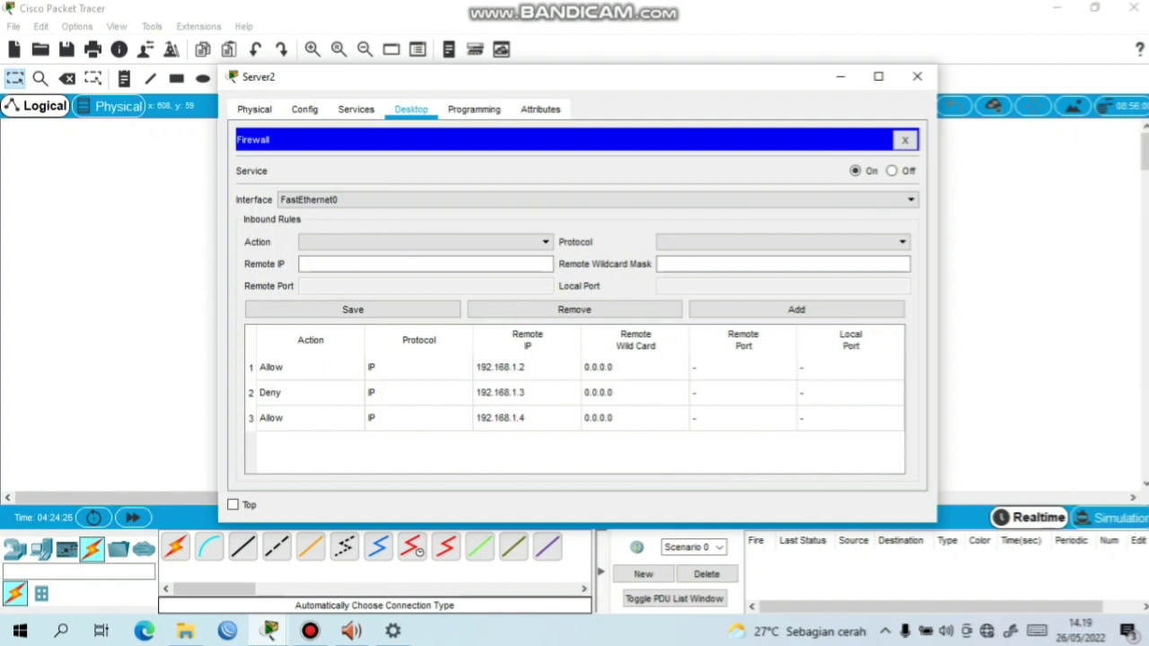
Back at the topology, check the IP details of PC7, PC6 and PC8
scroll(407, 290, down, 1)
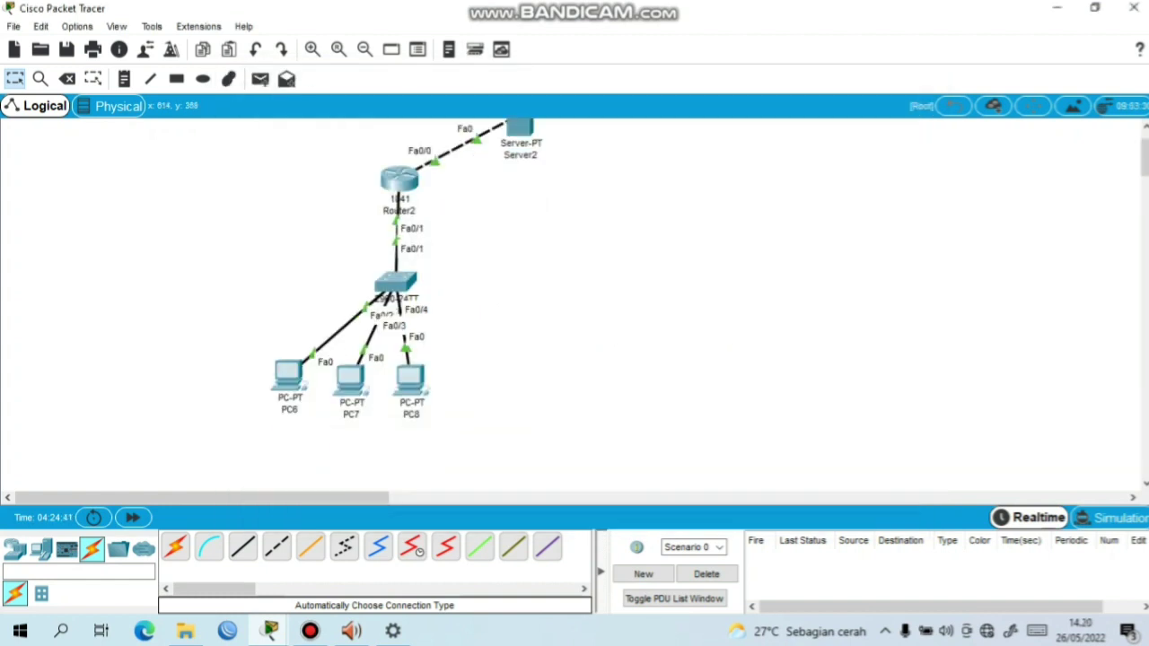
scroll(406, 290, up, 1)
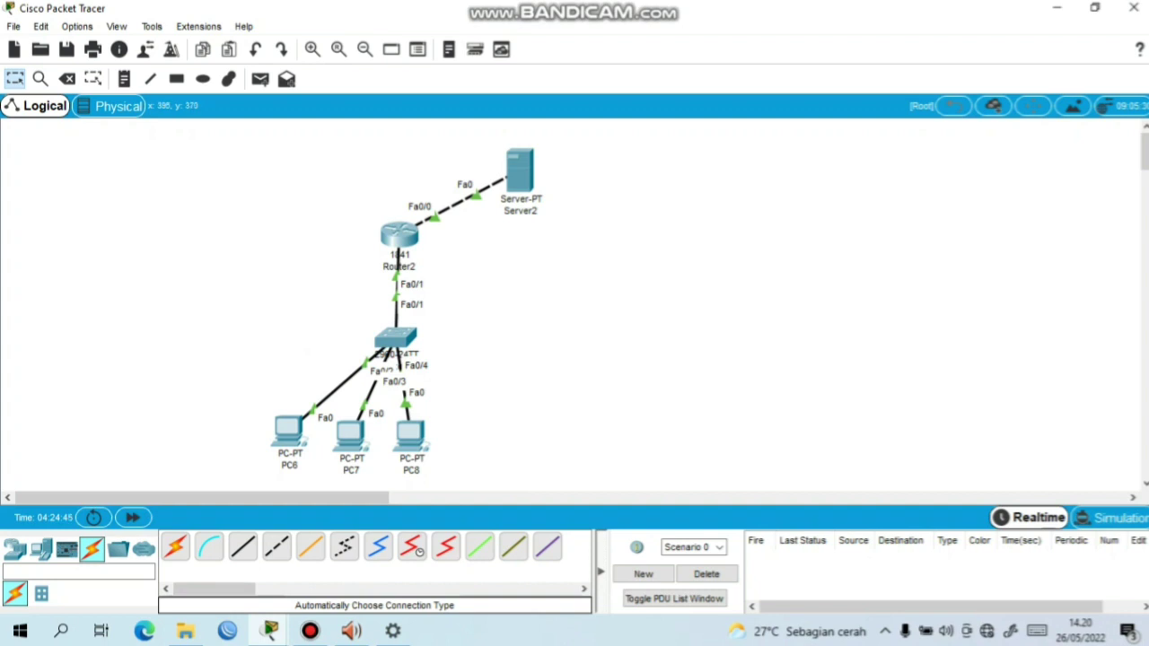
mouse_move(349, 437)
mouse_move(292, 440)
mouse_move(411, 439)
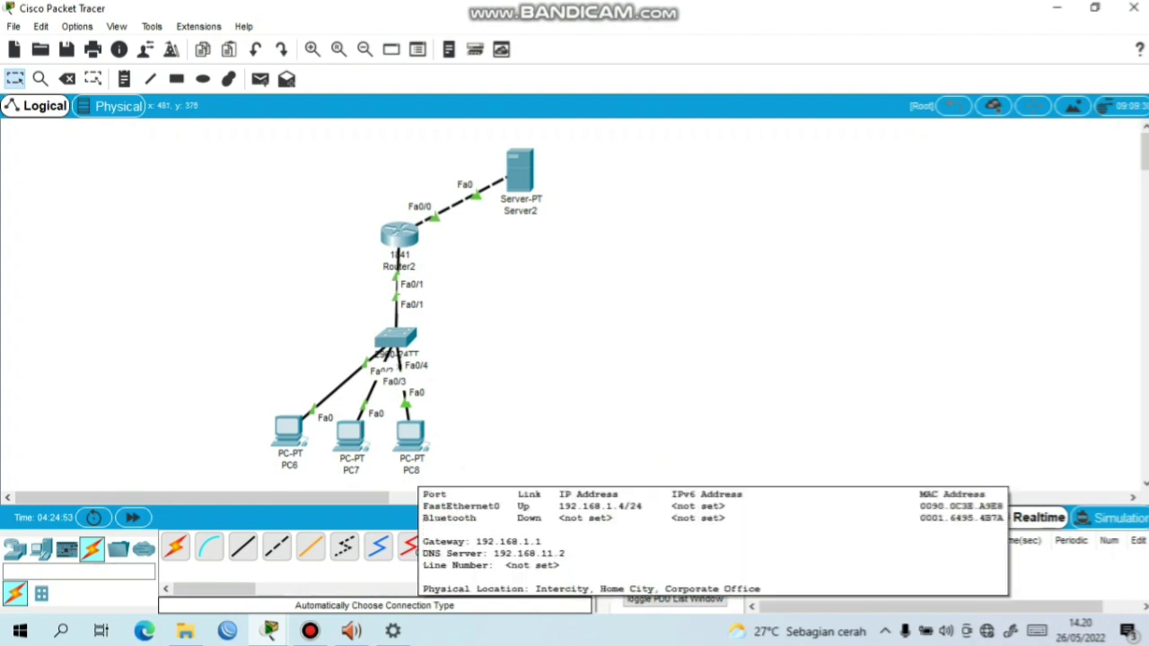
Open PC8's Email app and start composing a new message
click(411, 440)
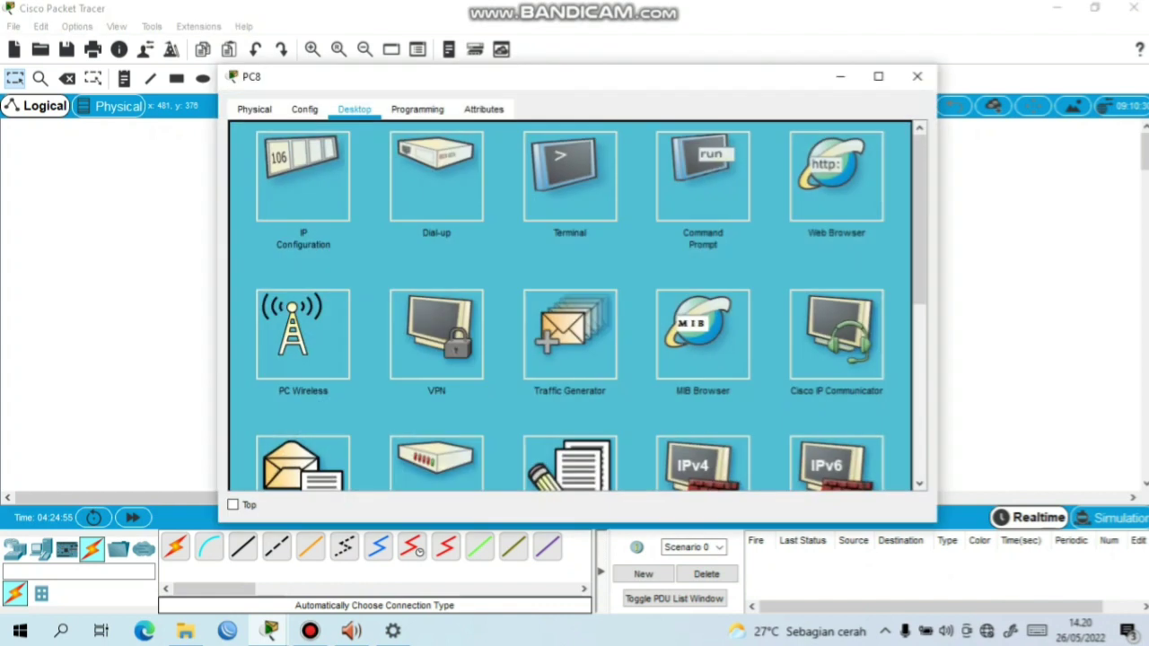
scroll(571, 305, down, 1)
scroll(571, 305, down, 1)
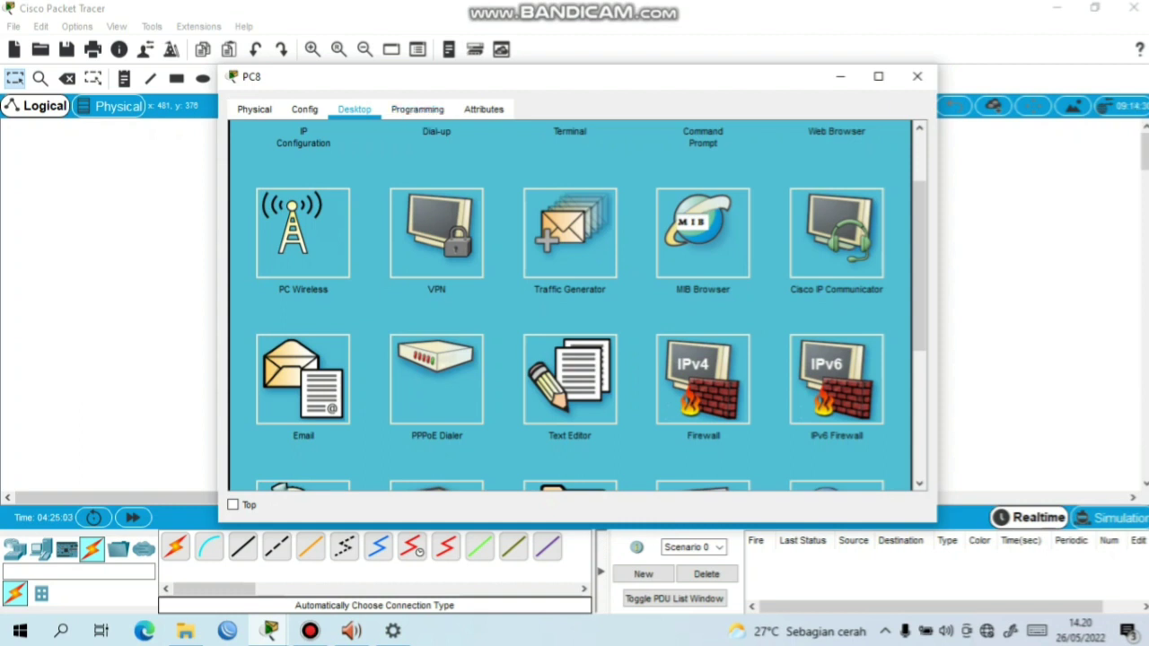
click(302, 377)
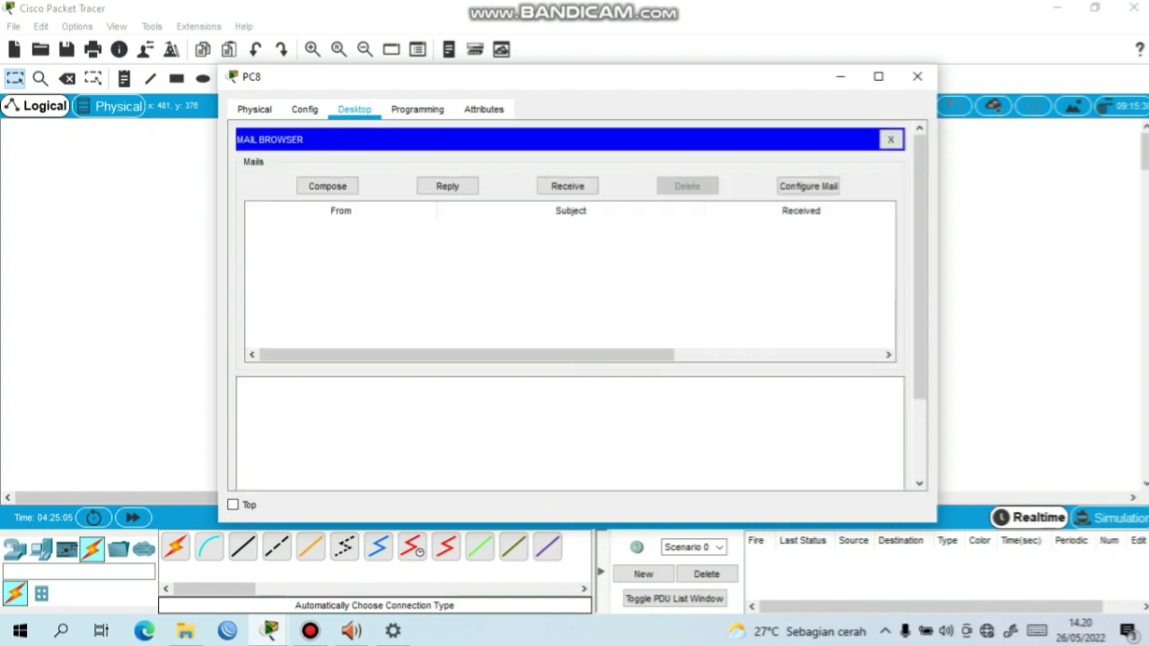
key(Tab)
key(Return)
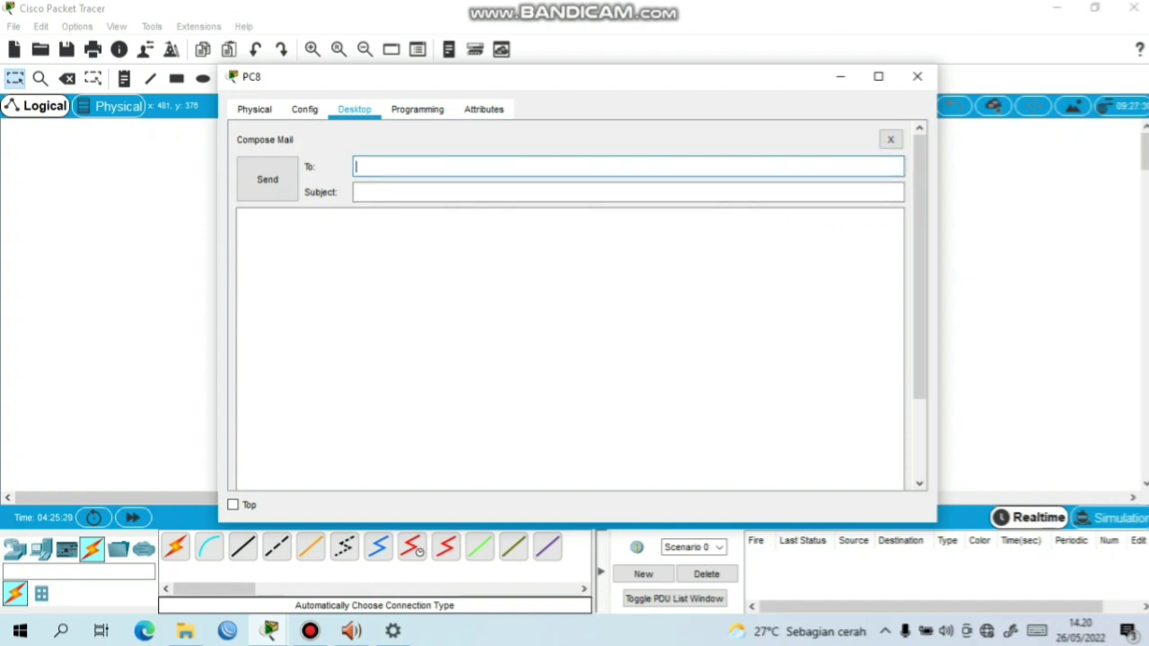
Address the mail to PC6's user with subject 'rahasia' and a short greeting, and send it
text(rani@tkj.com)
click(356, 192)
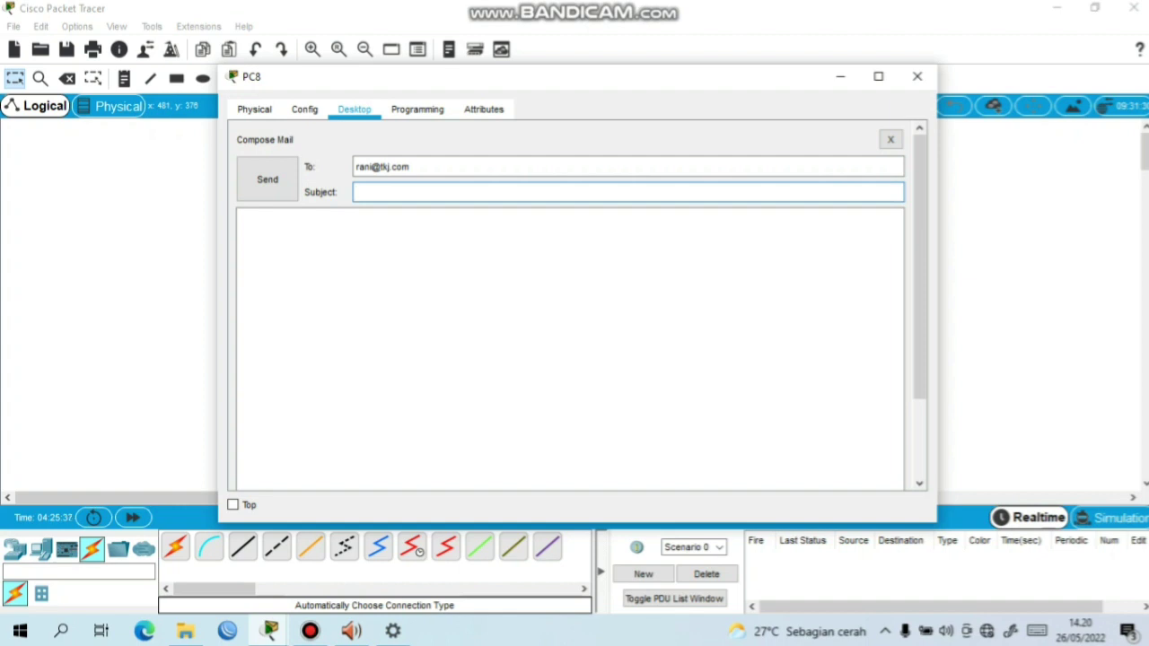
text(rahasia)
click(240, 216)
text(hai rani)
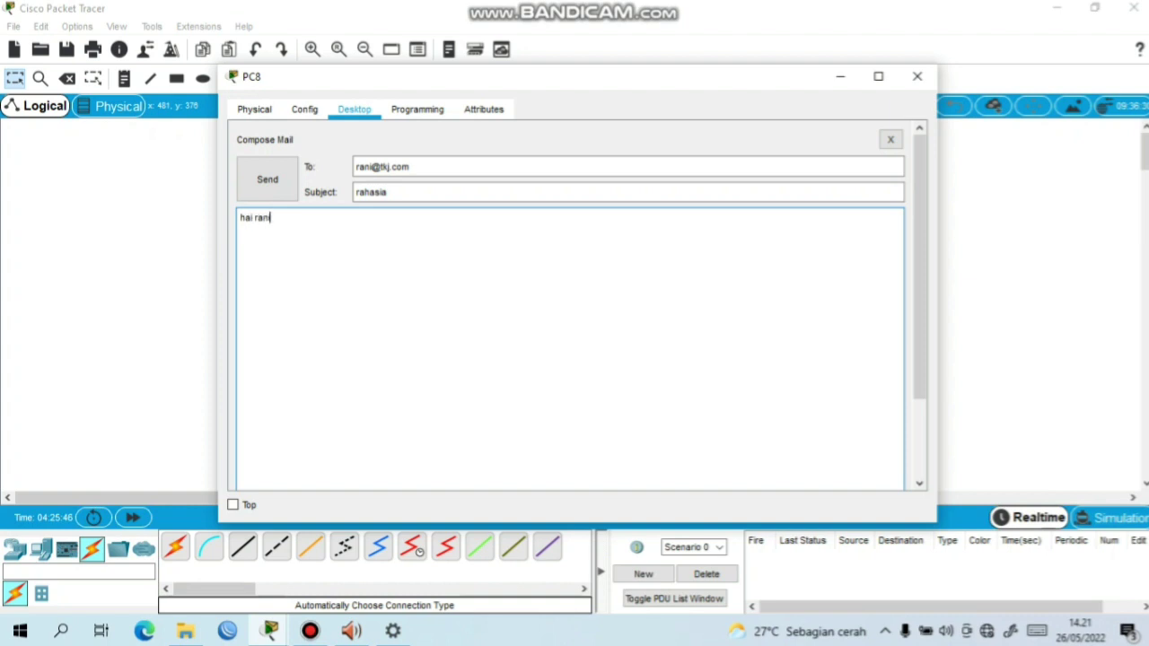
text(, kamu lagi apa????)
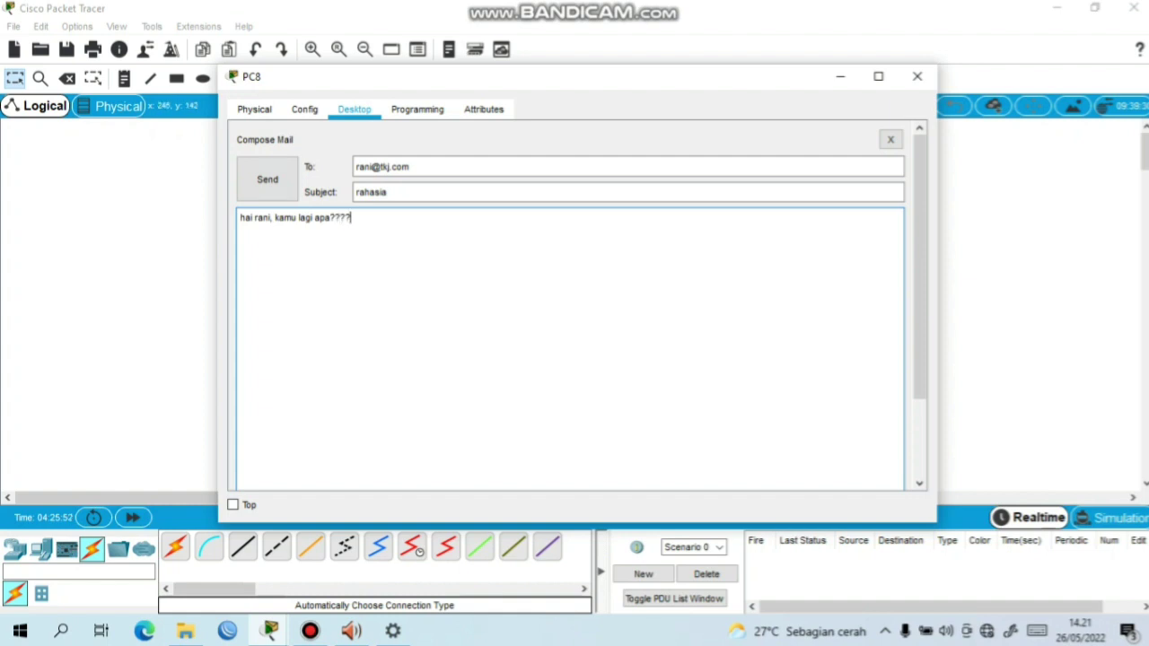
click(267, 178)
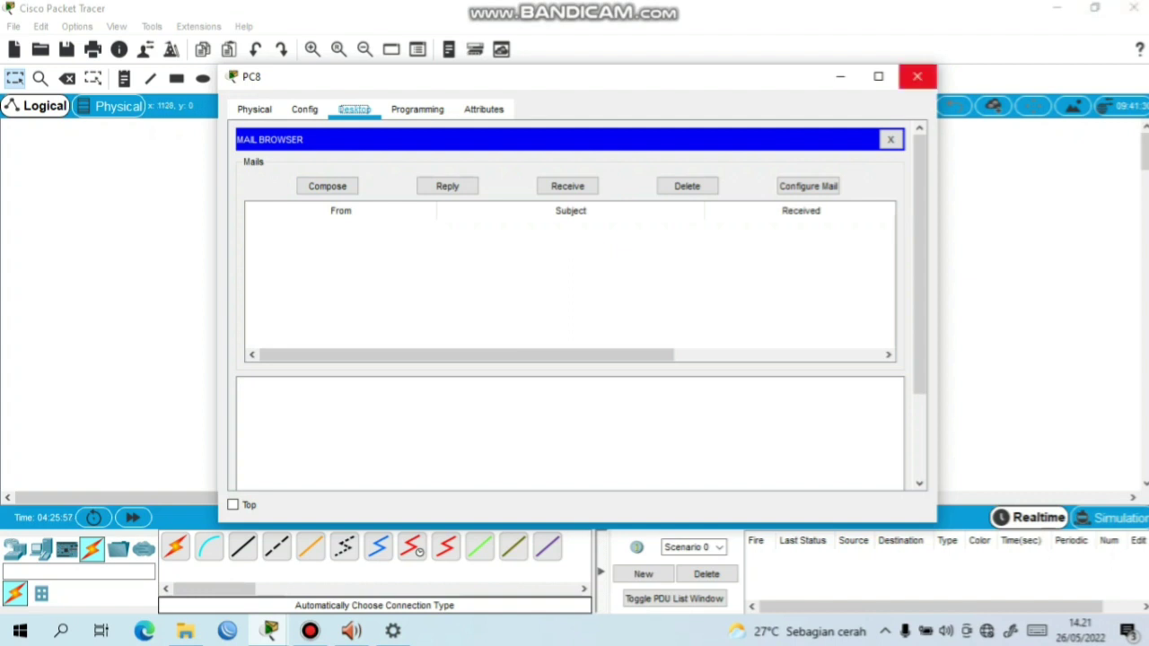
Close PC8, check PC6's inbox, and open the 'rahasia' mail from PC8's user
click(917, 76)
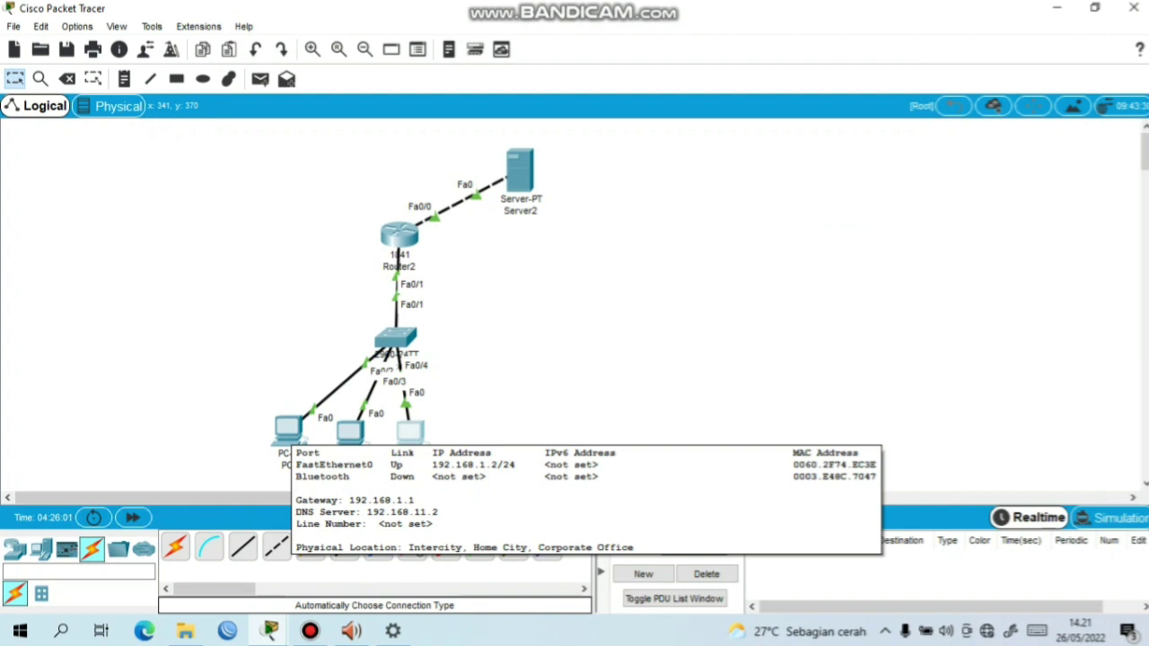
click(289, 429)
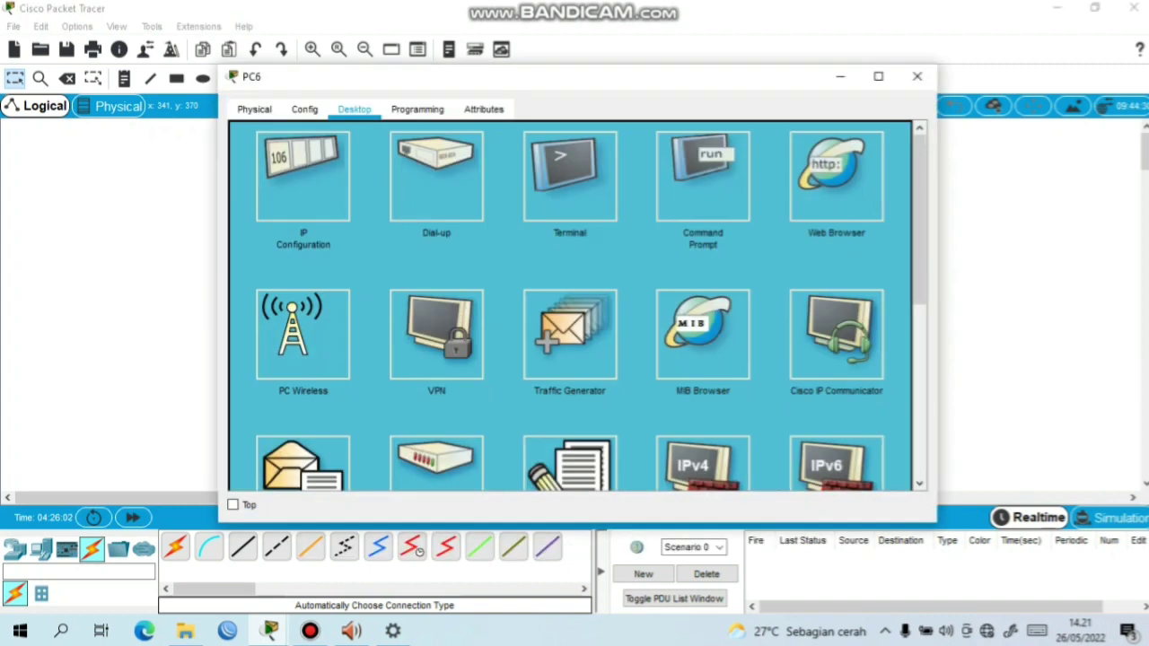
scroll(571, 305, down, 1)
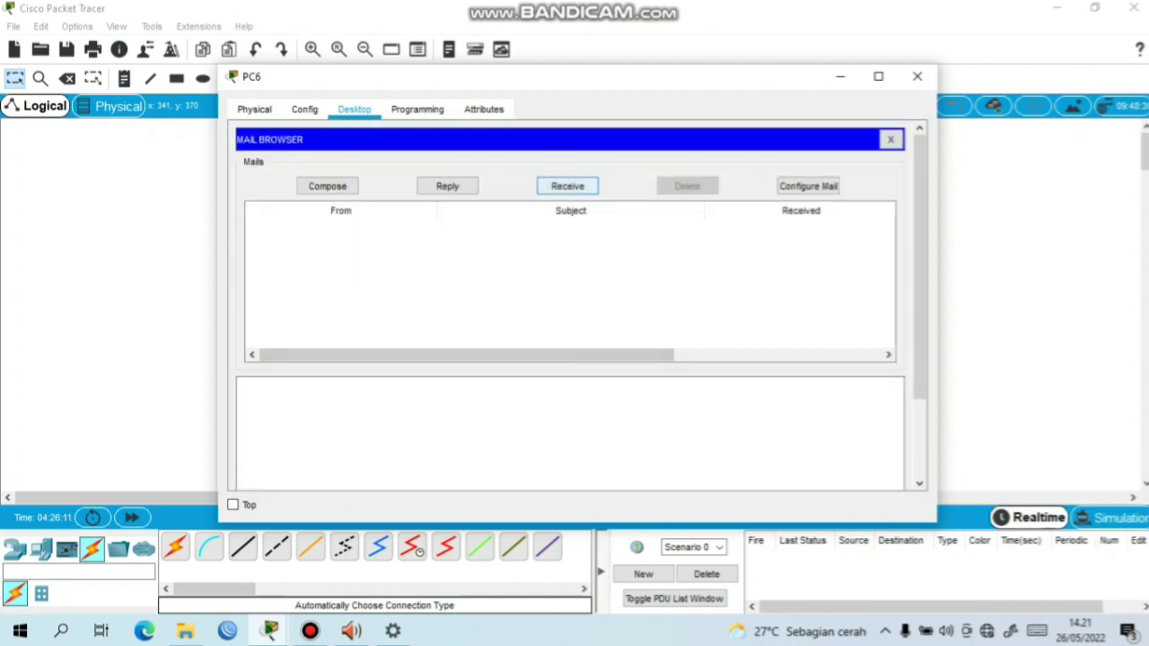
key(space)
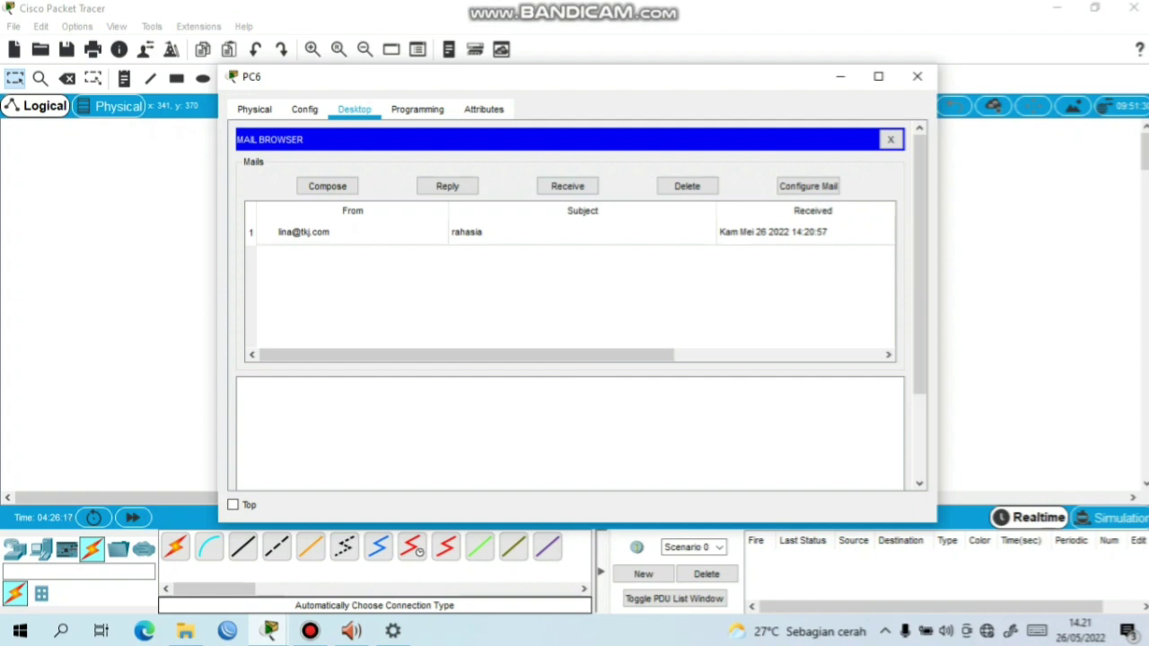
click(467, 231)
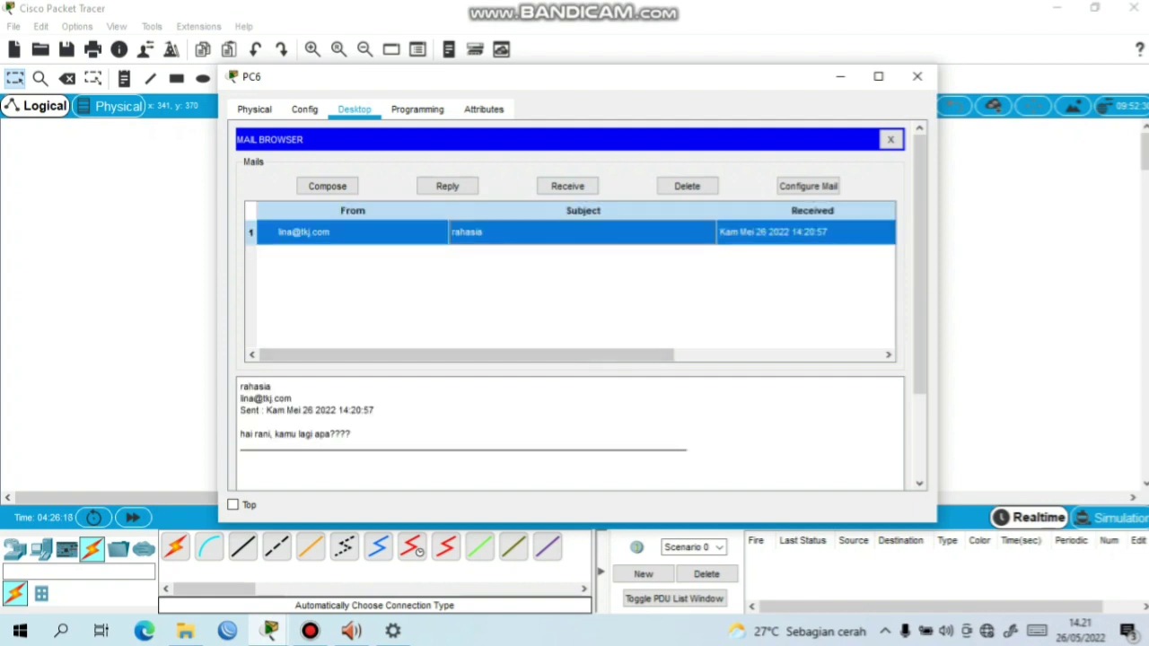
drag(241, 434, 305, 445)
click(305, 445)
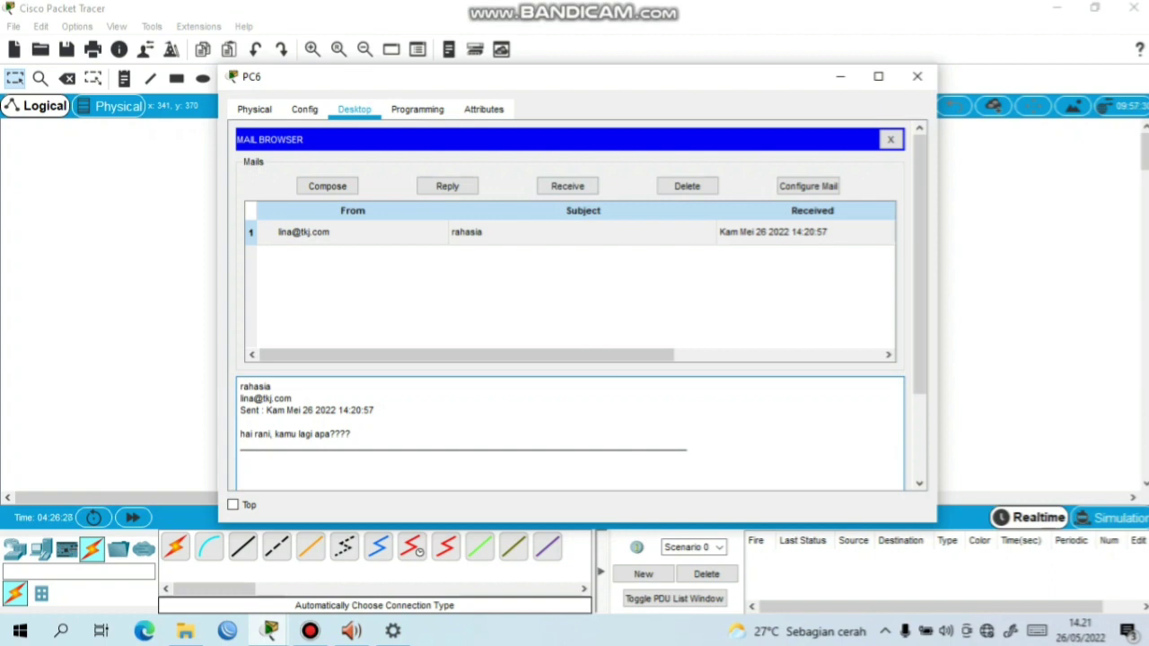
key(Tab)
key(Tab)
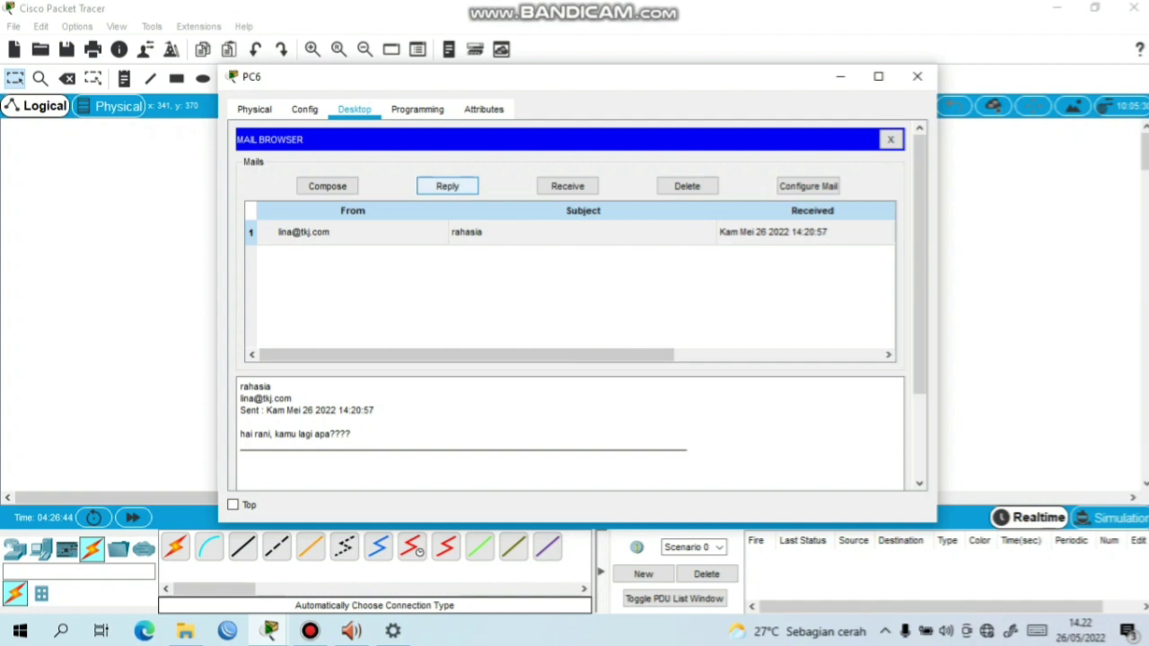
Reply to 'rahasia', replacing the quoted line with 'aku lagi belajar nih..'
key(space)
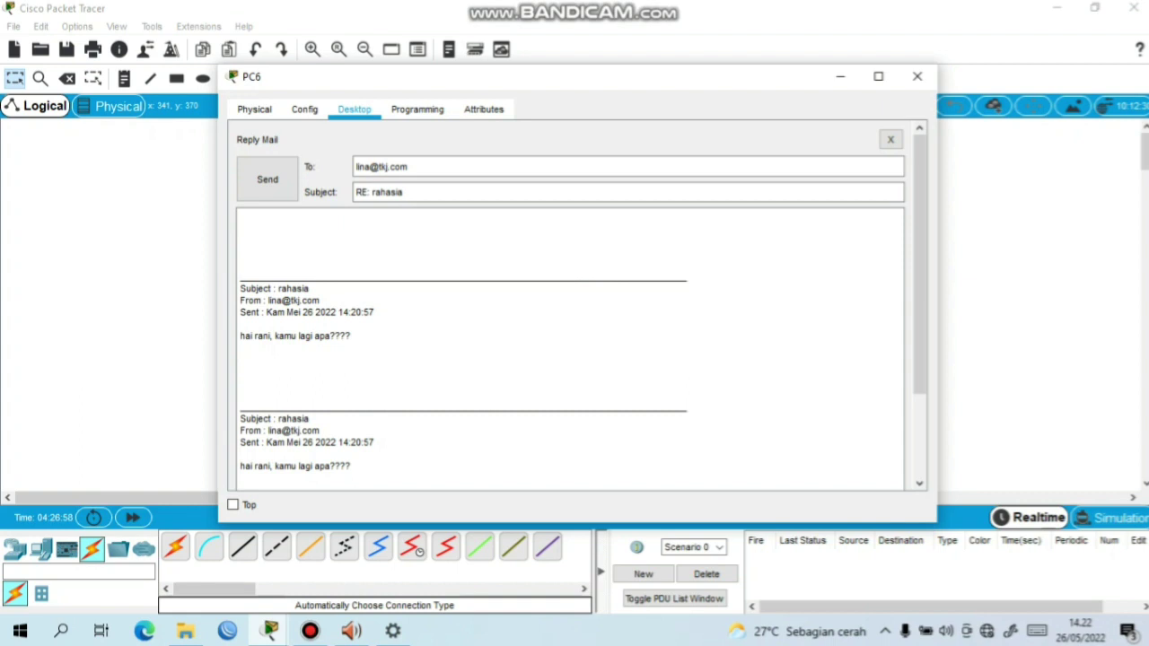
scroll(571, 305, down, 2)
scroll(570, 305, down, 1)
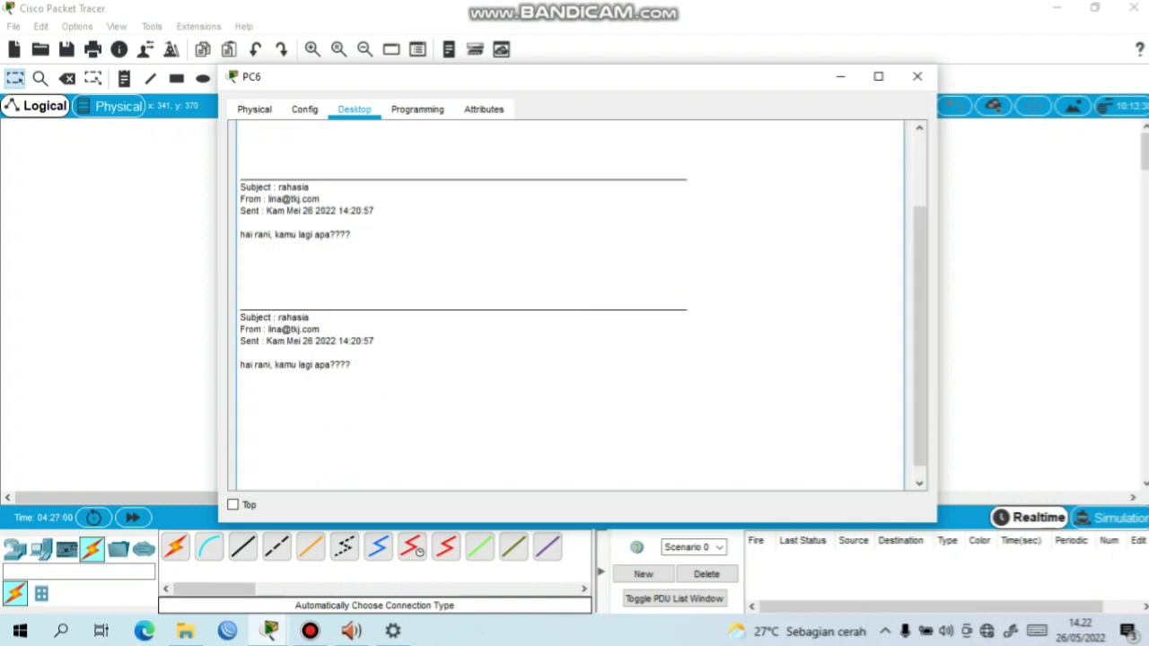
key(ctrl+shift+Left)
key(ctrl+shift+Left)
key(ctrl+shift+Left)
key(ctrl+shift+Left)
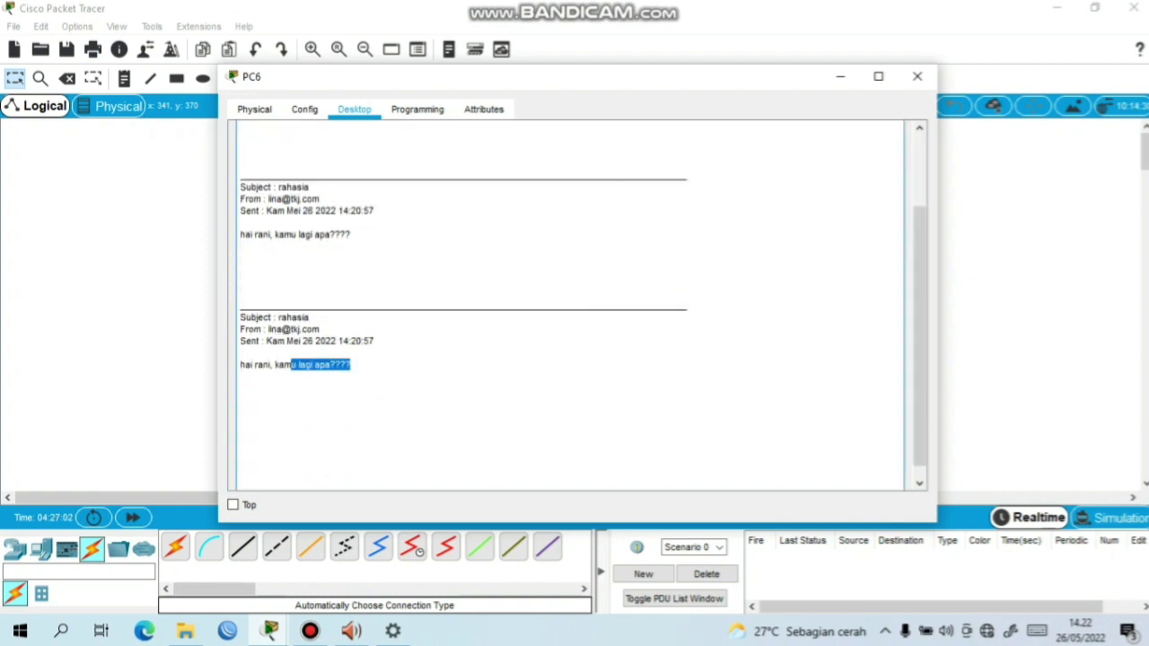
key(ctrl+shift+Left)
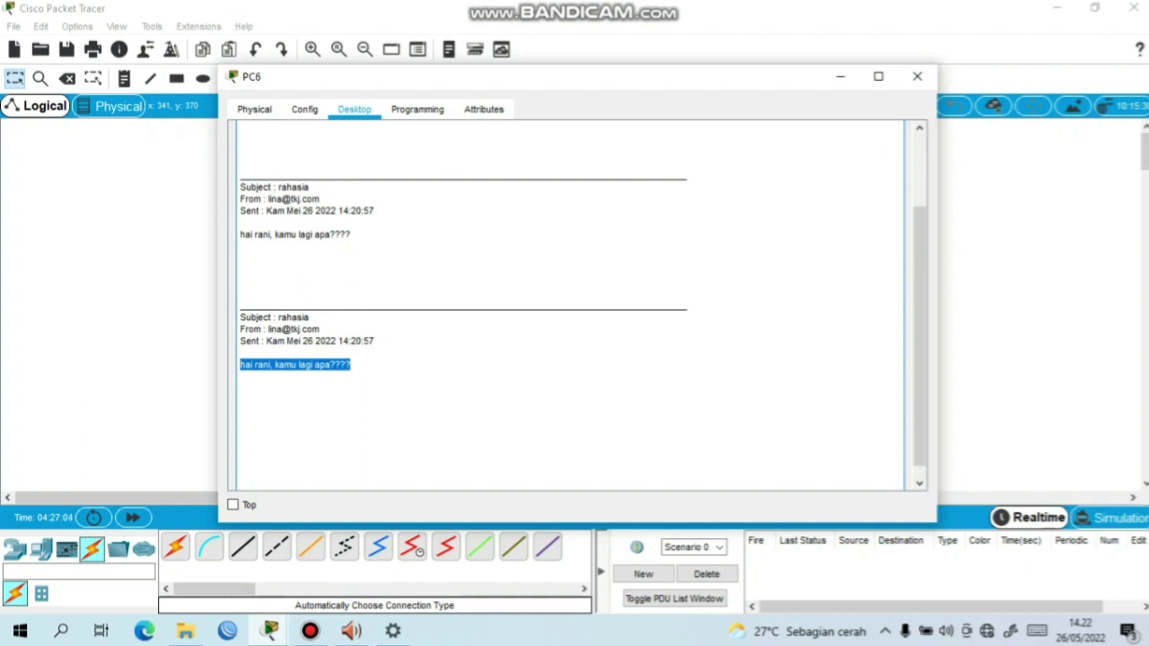
key(BackSpace)
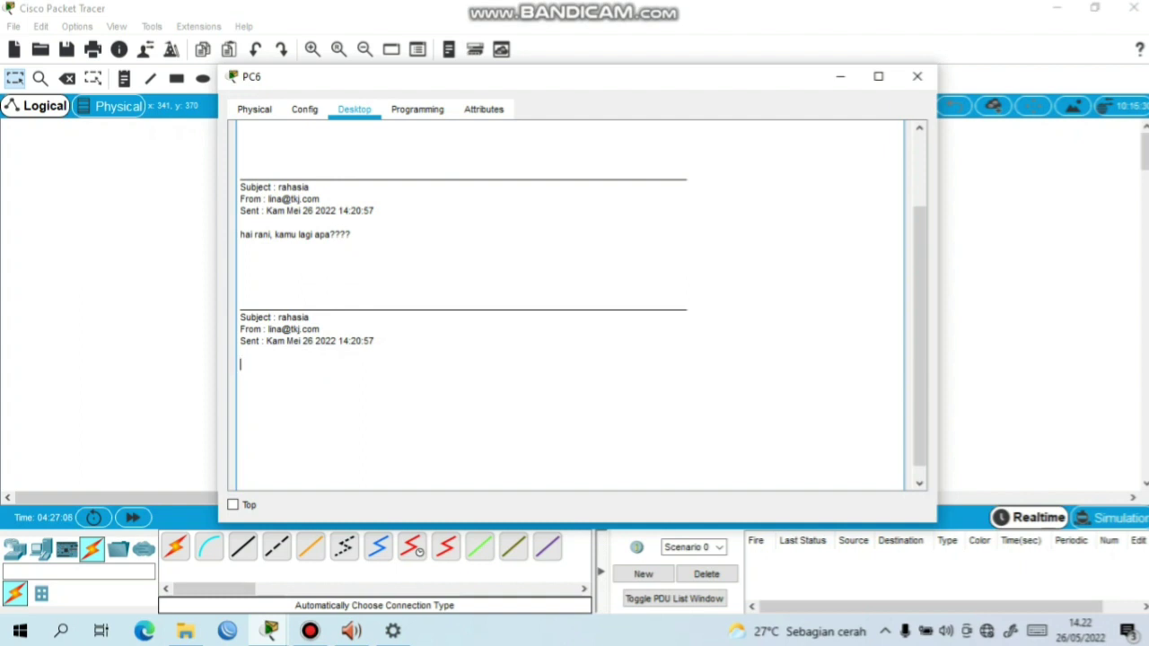
text(aku lagi belajar nih...)
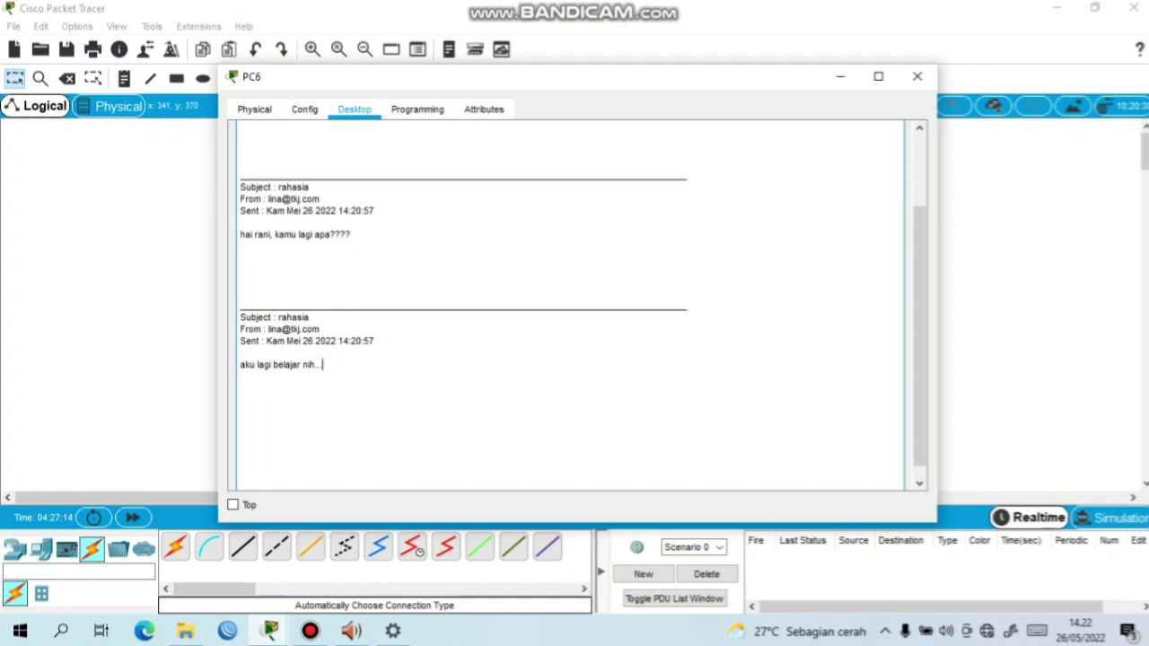
Send the reply and close PC6's window
scroll(569, 305, up, 1)
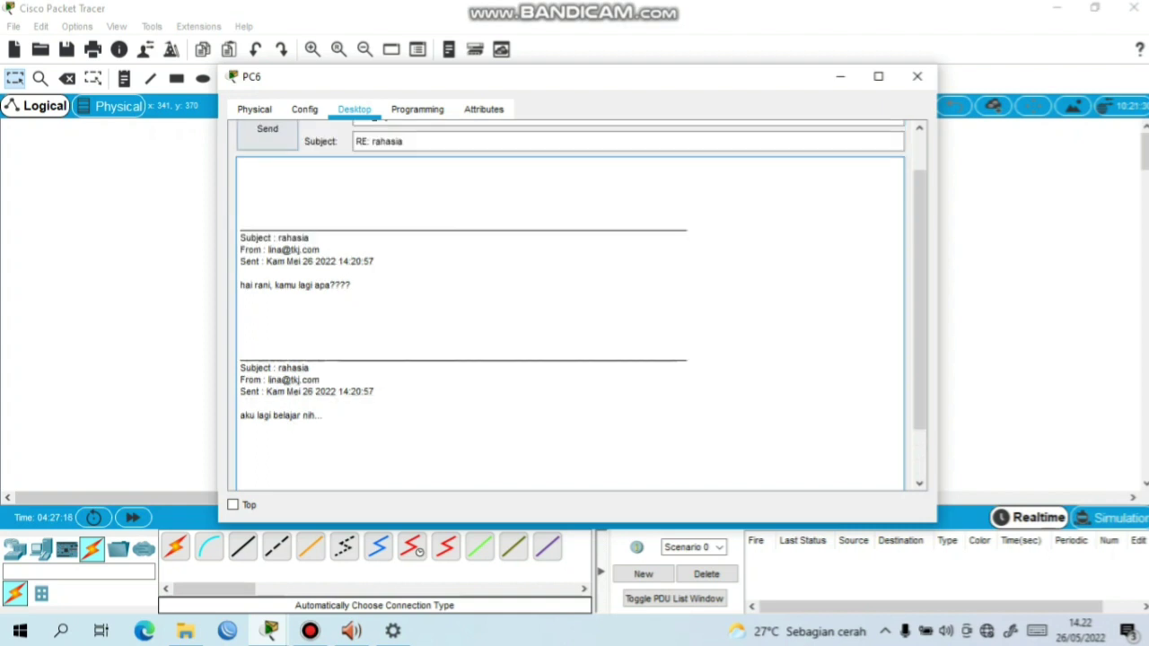
click(267, 133)
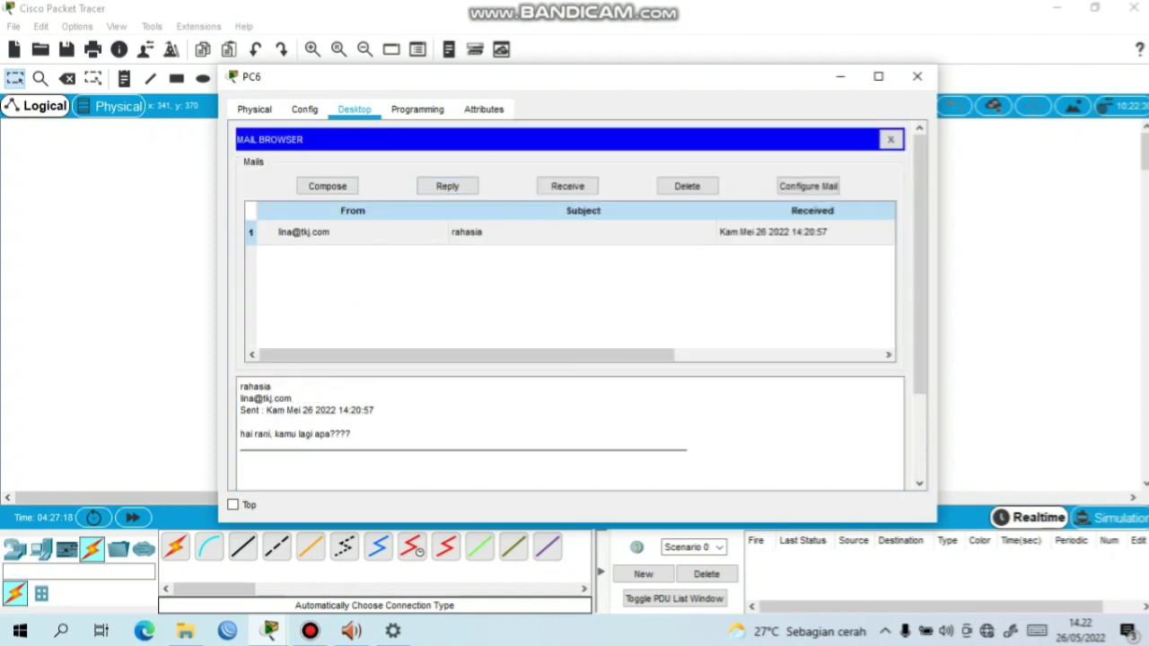
scroll(581, 309, down, 1)
scroll(580, 309, up, 1)
click(917, 76)
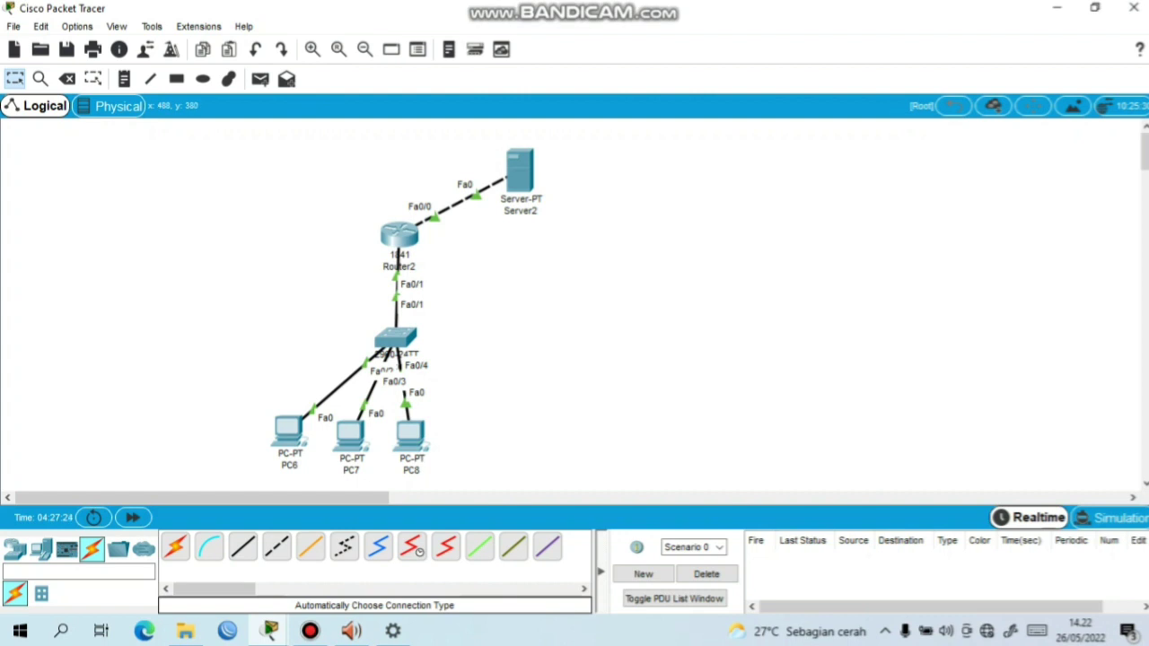
Open PC8's Email app and receive new mail from the server
click(410, 437)
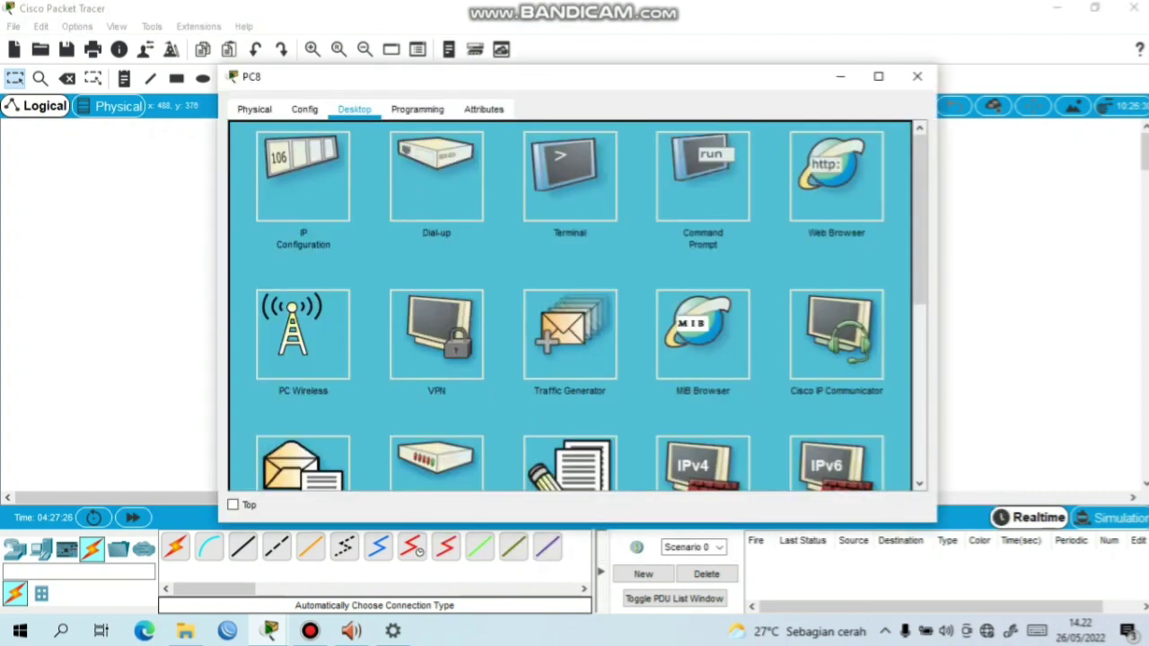
scroll(571, 305, down, 1)
click(303, 431)
scroll(571, 305, up, 1)
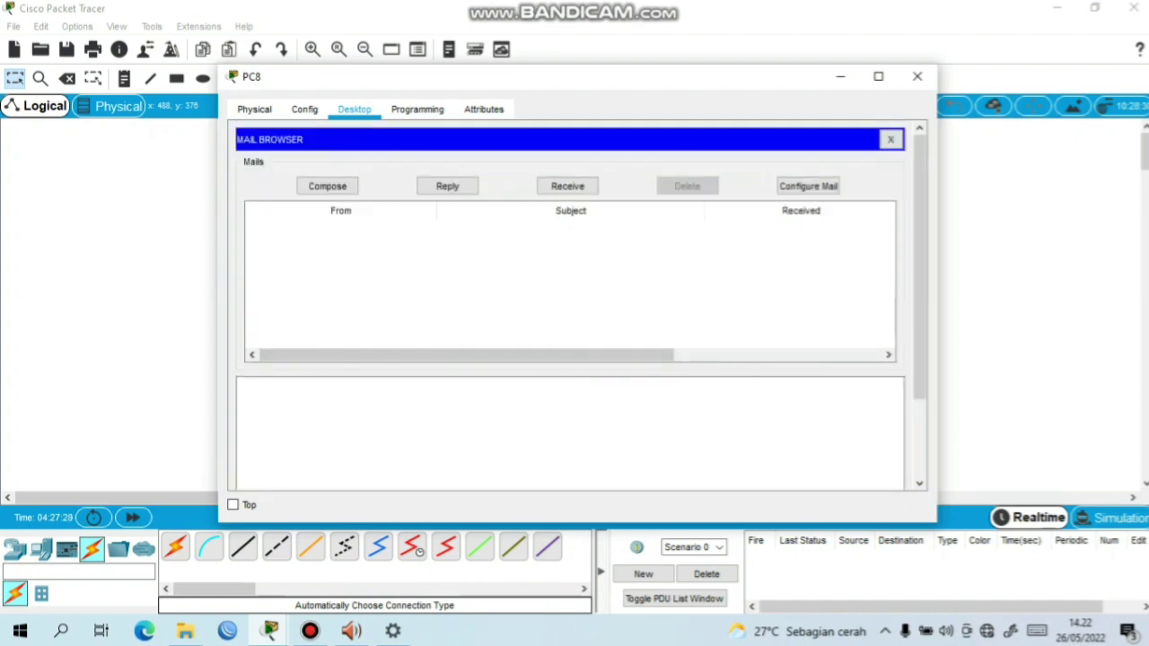
click(567, 185)
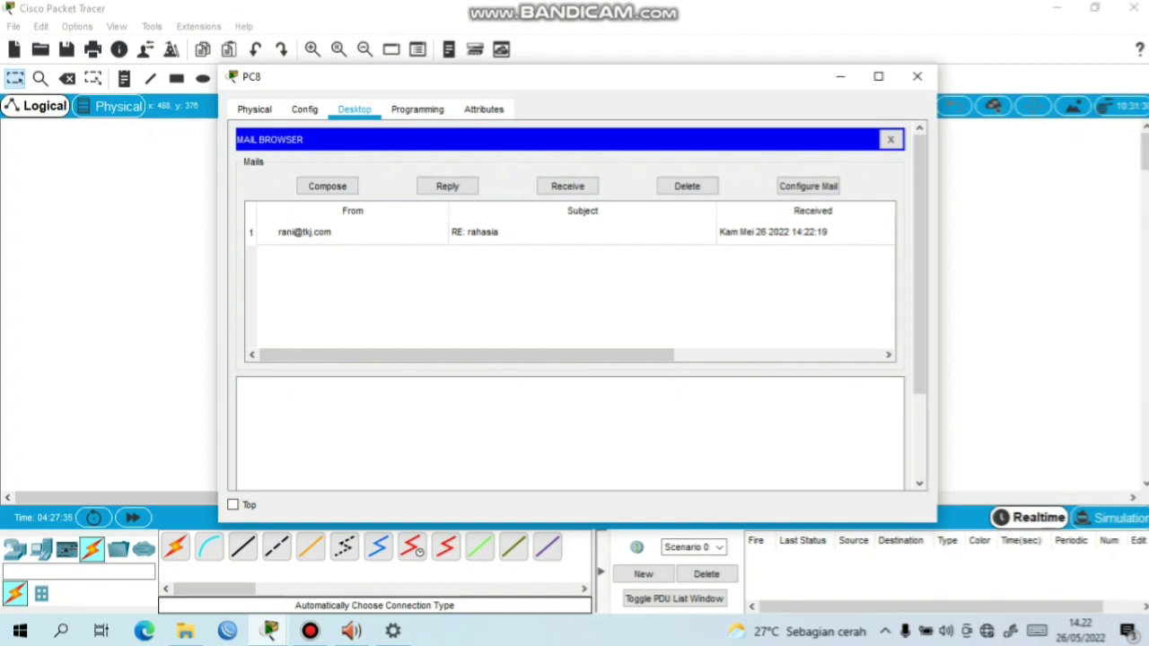
Read the 'RE: rahasia' reply 'aku lagi belajar nih..', then close PC8's window
click(304, 232)
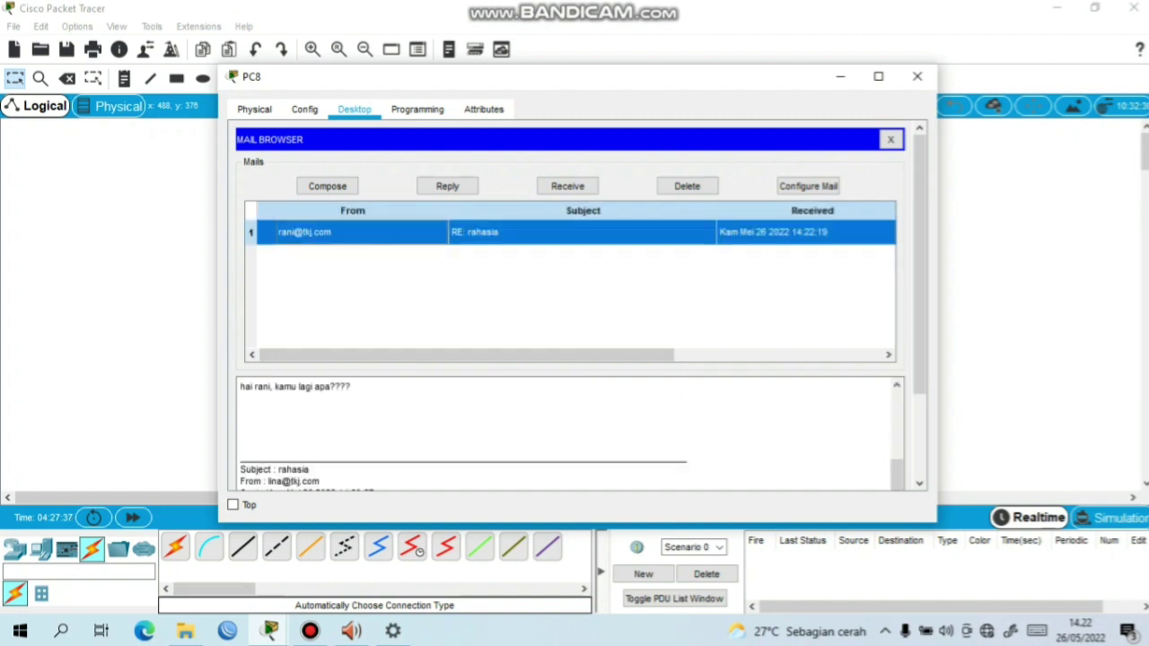
scroll(571, 305, down, 3)
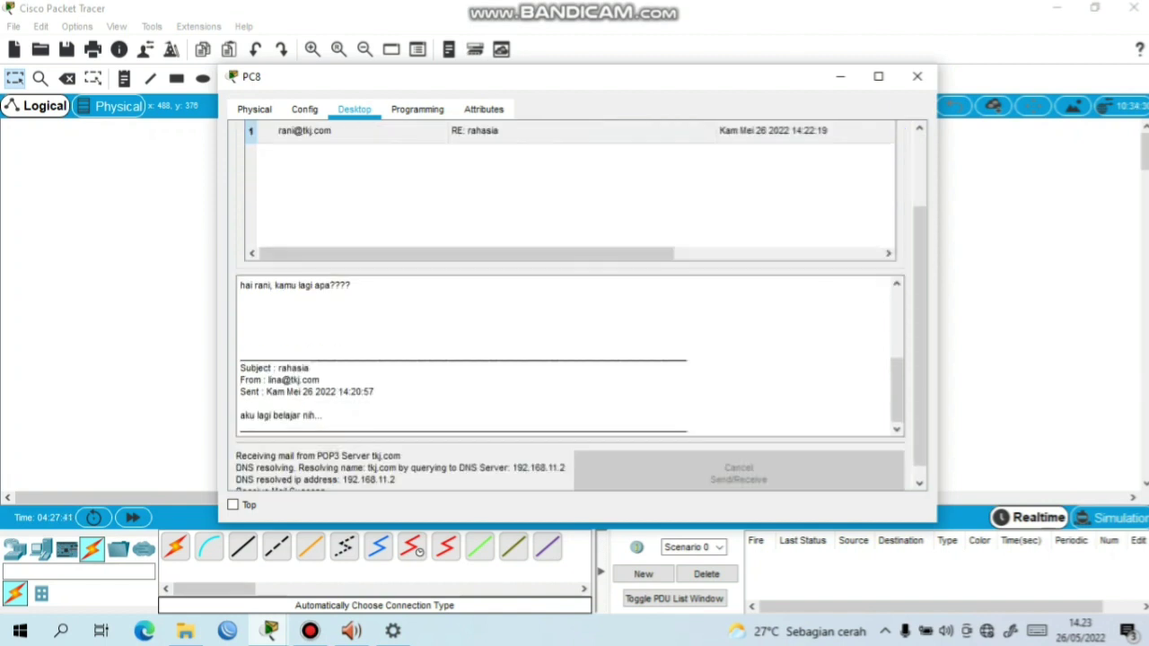
scroll(570, 355, up, 1)
click(240, 336)
drag(241, 336, 351, 336)
scroll(571, 356, down, 1)
scroll(571, 356, down, 1)
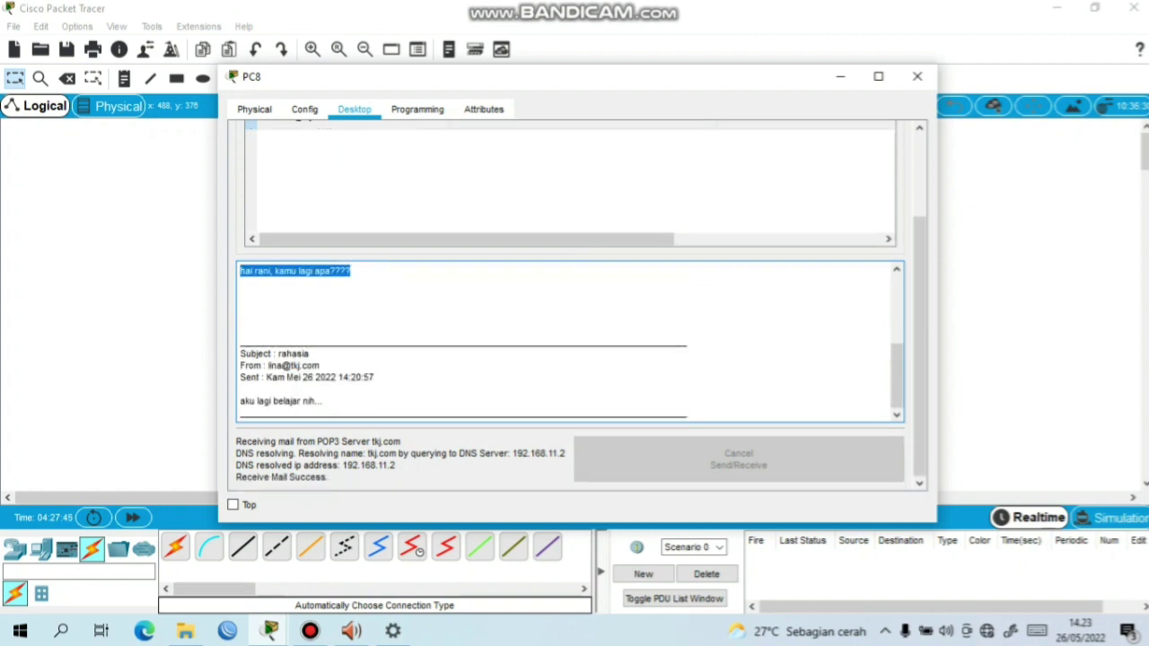
mouse_move(241, 400)
mouse_down()
mouse_move(260, 400)
mouse_move(240, 389)
mouse_move(241, 400)
mouse_up()
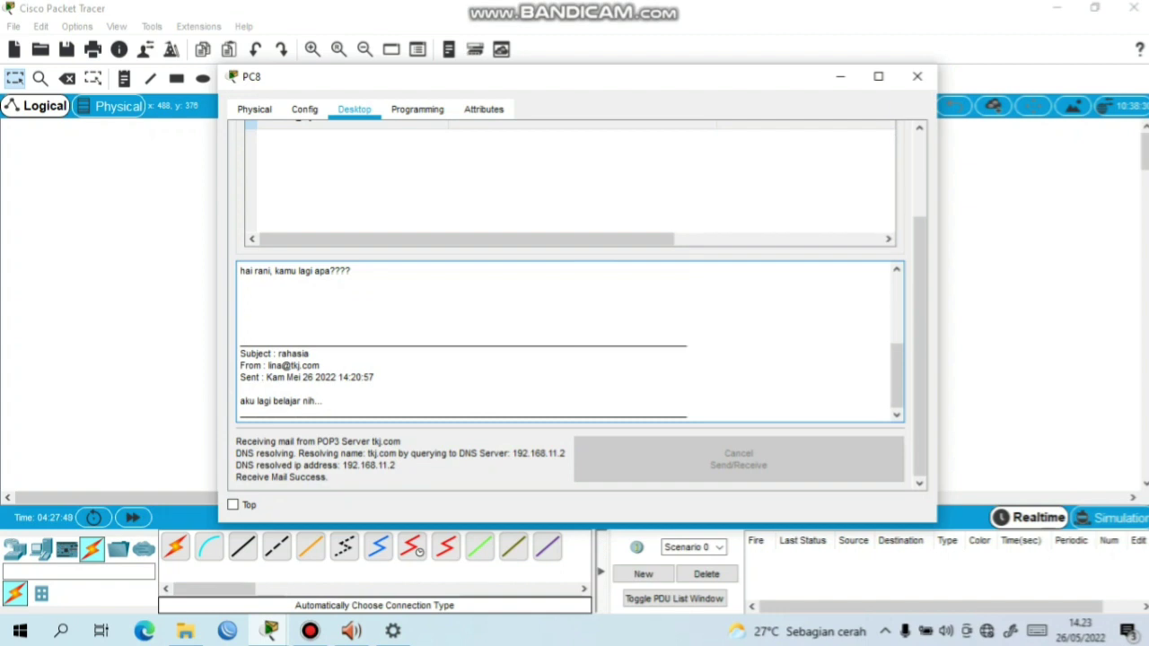
scroll(570, 341, up, 4)
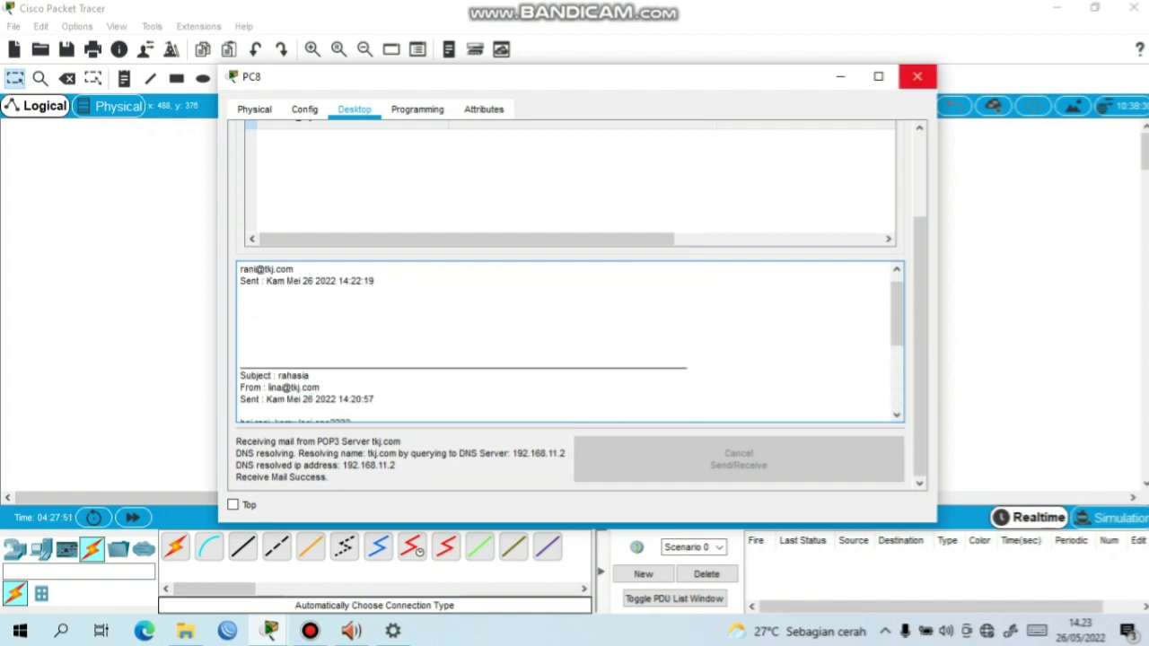
click(917, 76)
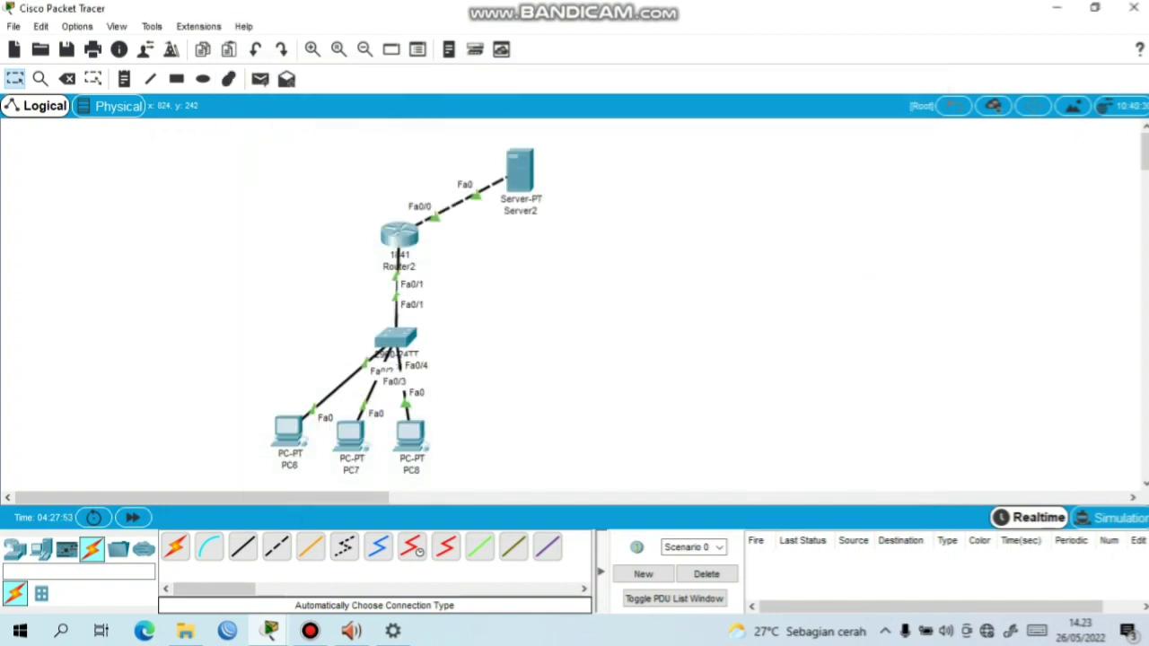